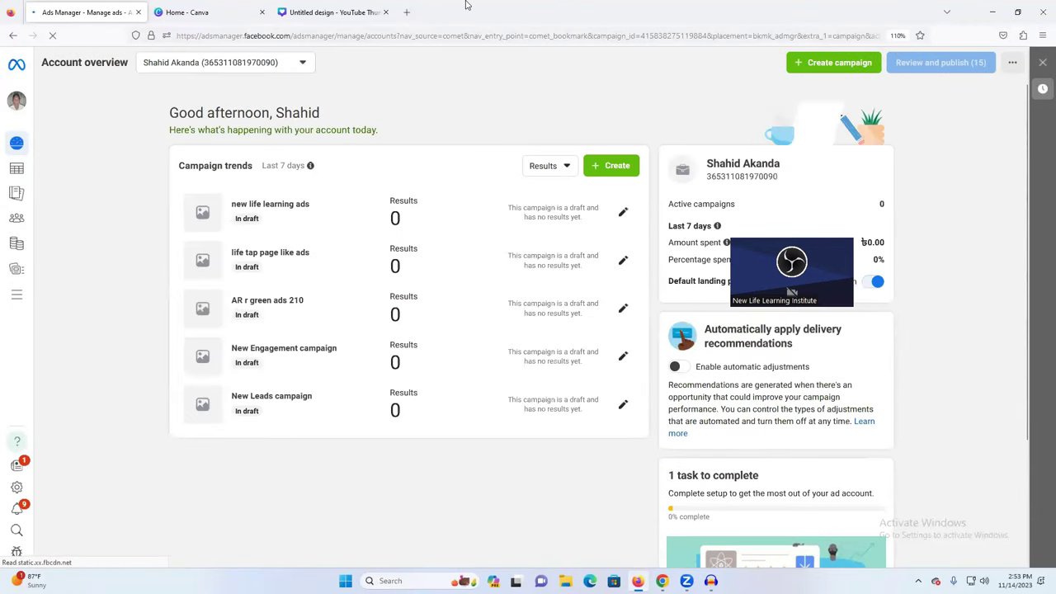
Step: Search Google for "facebook ads manager" in a new tab and open the sponsored Meta Ads Manager account result
{"action": "left_click", "coordinate": [407, 12]}
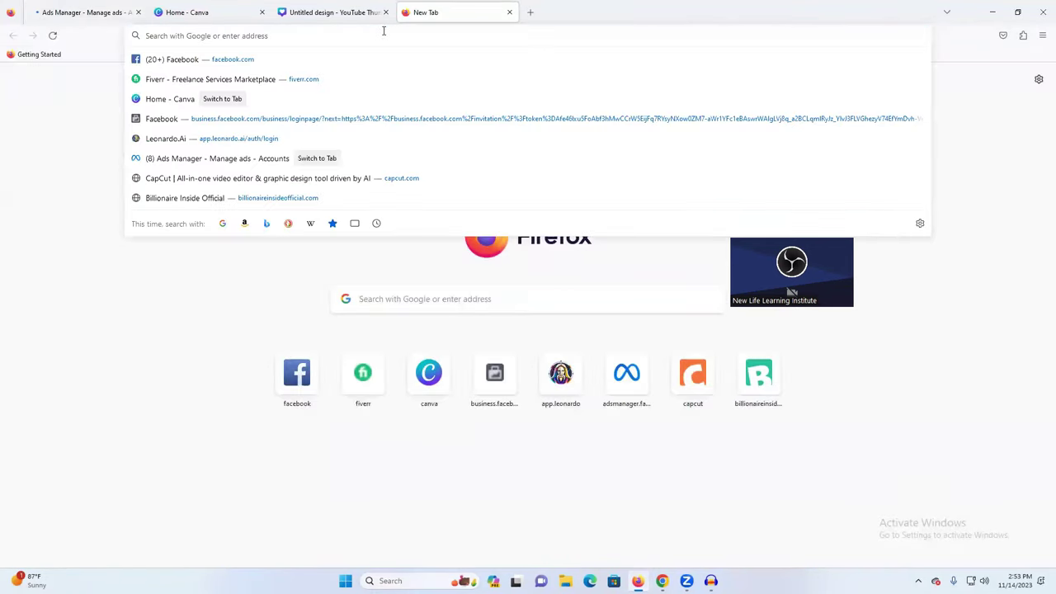
{"action": "type", "text": "facebook.com/"}
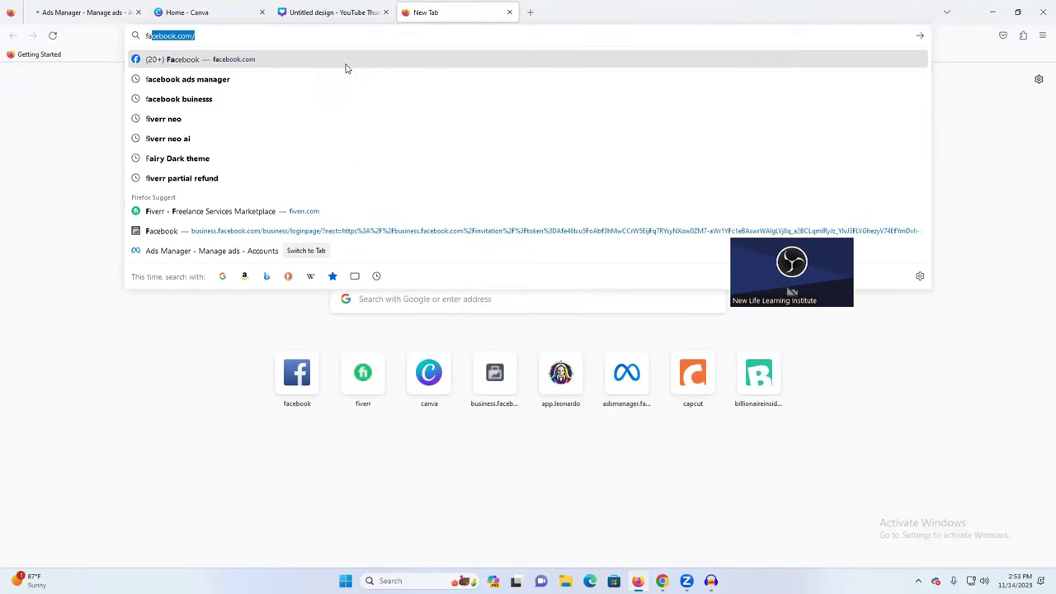
{"action": "left_click", "coordinate": [277, 83]}
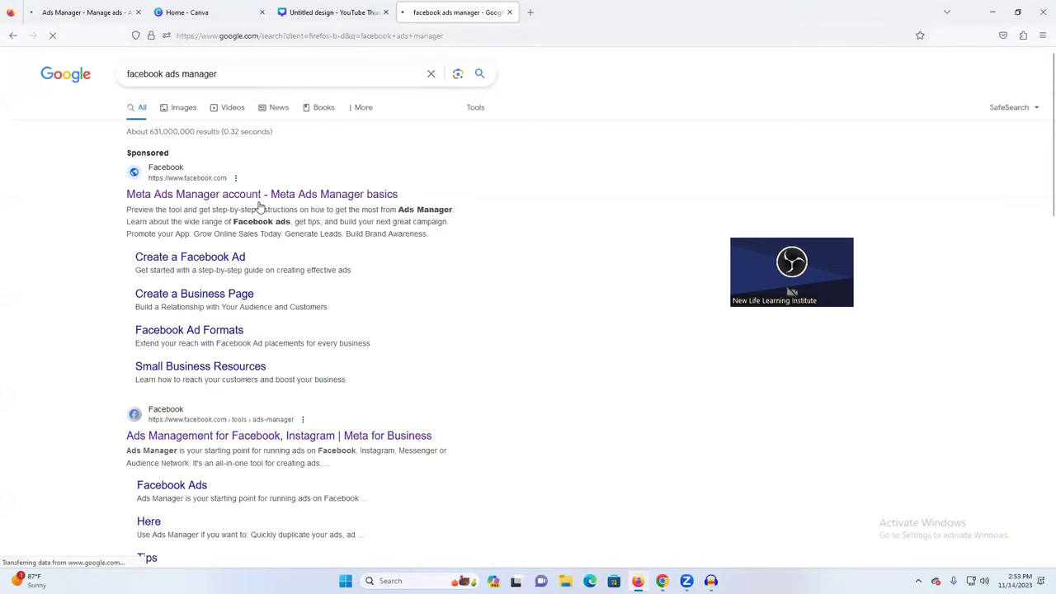
{"action": "left_click", "coordinate": [312, 192]}
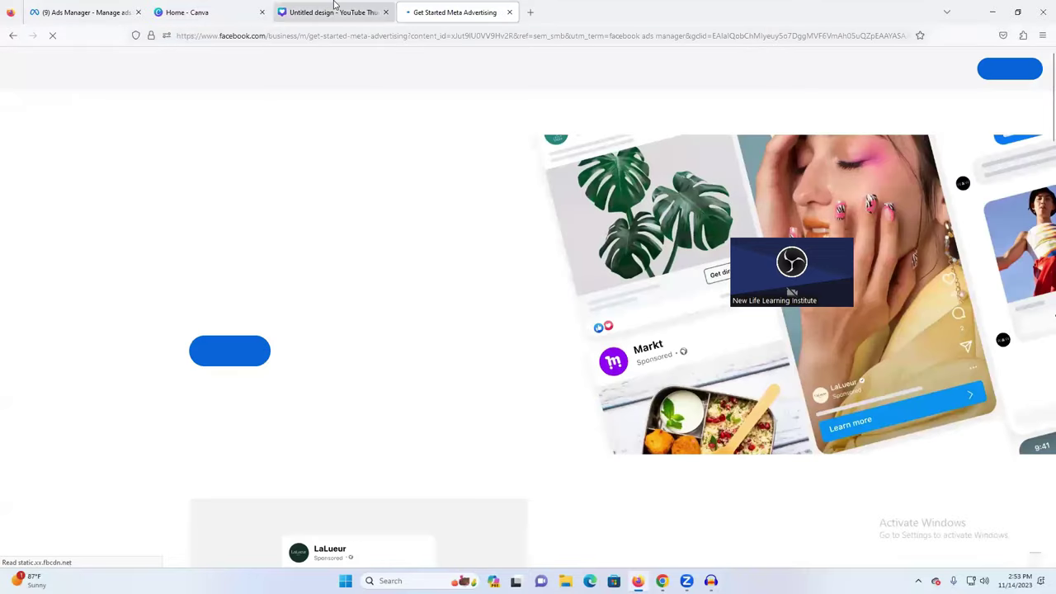
Step: Close the untitled Canva design, launch Ads Manager from the Meta ads Get started page, and close that landing page
{"action": "left_click", "coordinate": [334, 12]}
{"action": "left_click", "coordinate": [384, 13]}
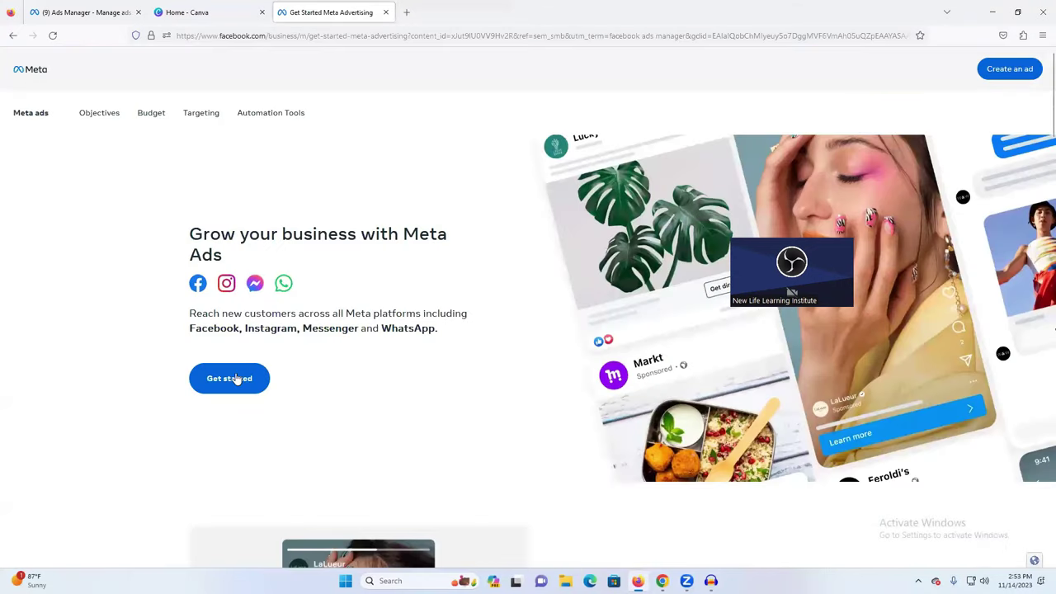
{"action": "left_click", "coordinate": [239, 377]}
{"action": "left_click", "coordinate": [373, 15]}
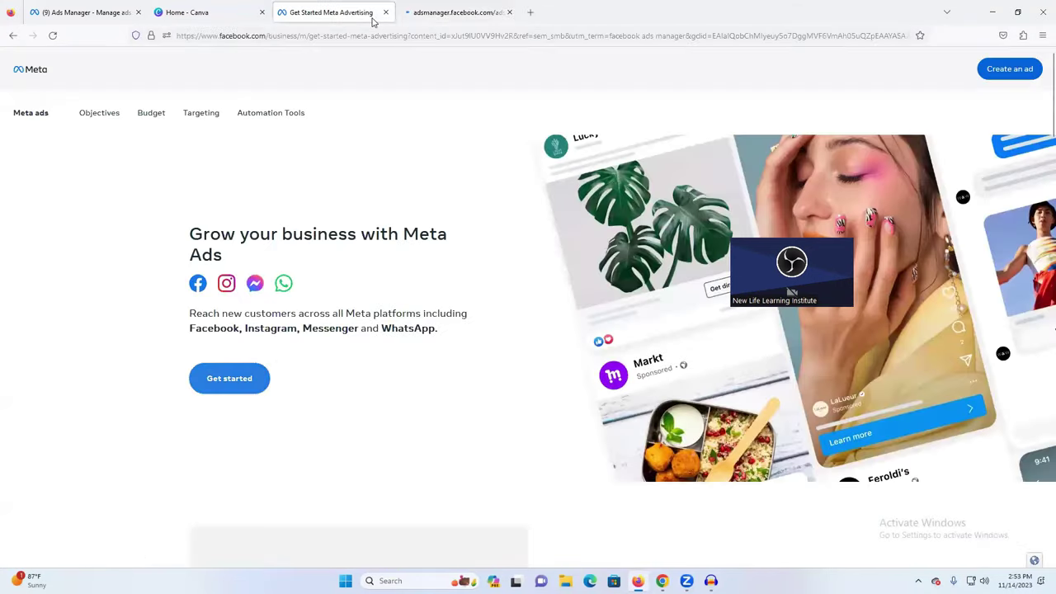
{"action": "left_click", "coordinate": [385, 13]}
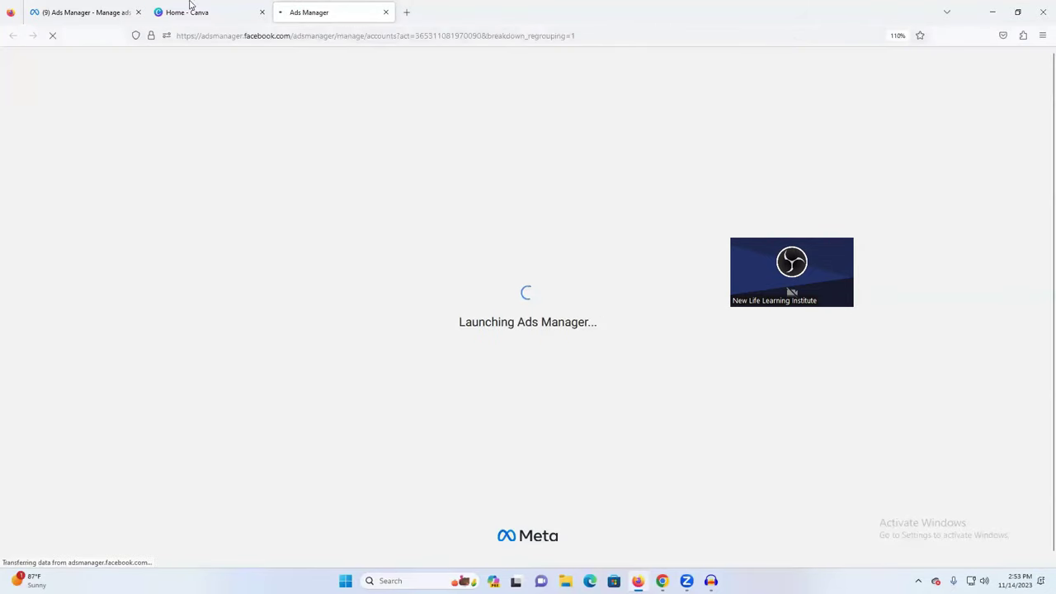
Step: Close the duplicate Ads Manager page and the Canva home page, returning to the original account overview
{"action": "left_click", "coordinate": [189, 10]}
{"action": "left_click", "coordinate": [83, 13]}
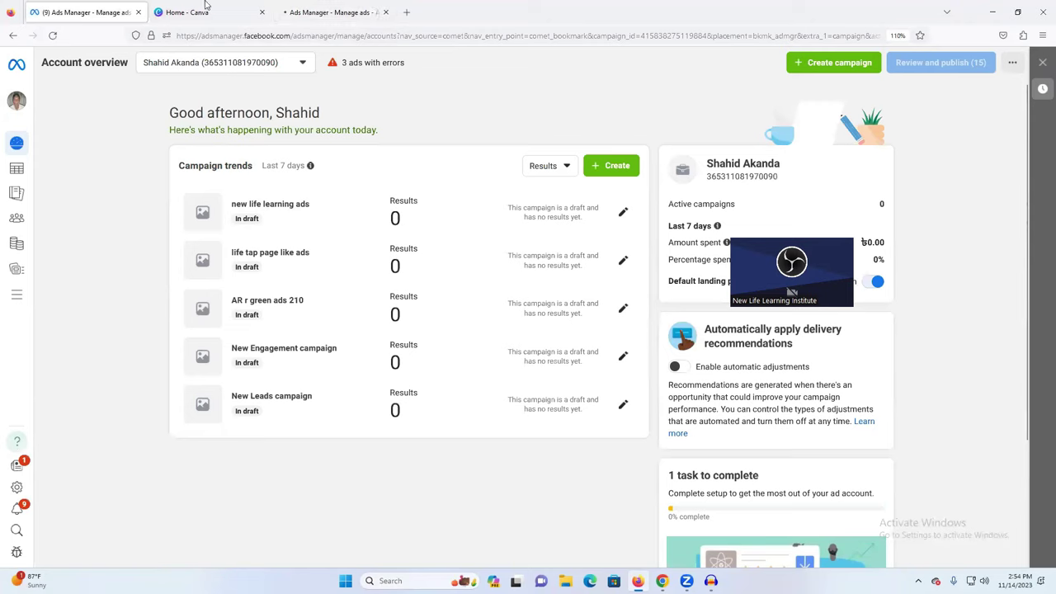
{"action": "left_click", "coordinate": [376, 14]}
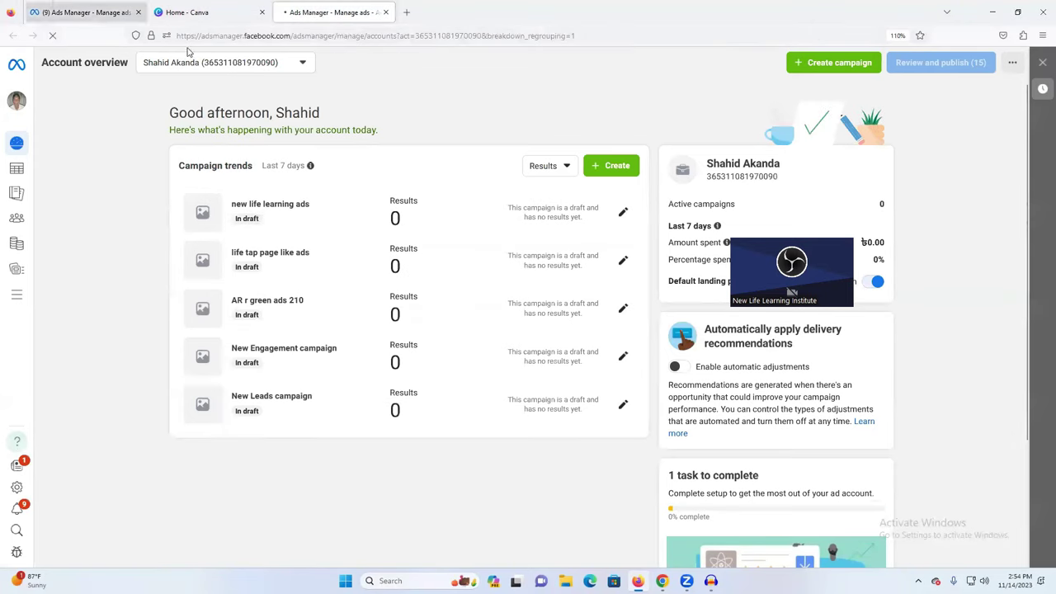
{"action": "key", "text": "ctrl+w"}
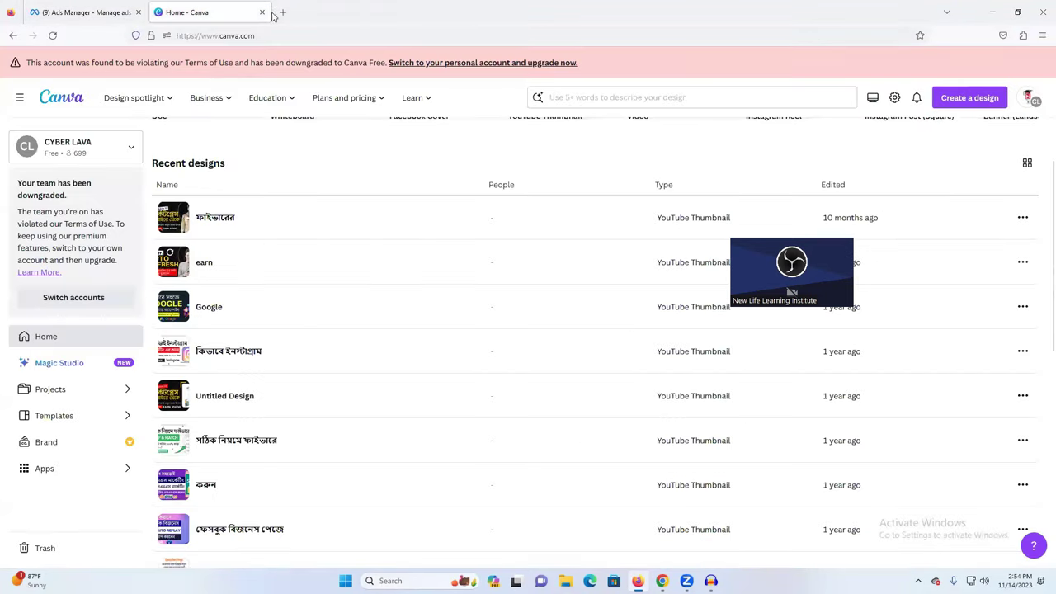
{"action": "key", "text": "ctrl+w"}
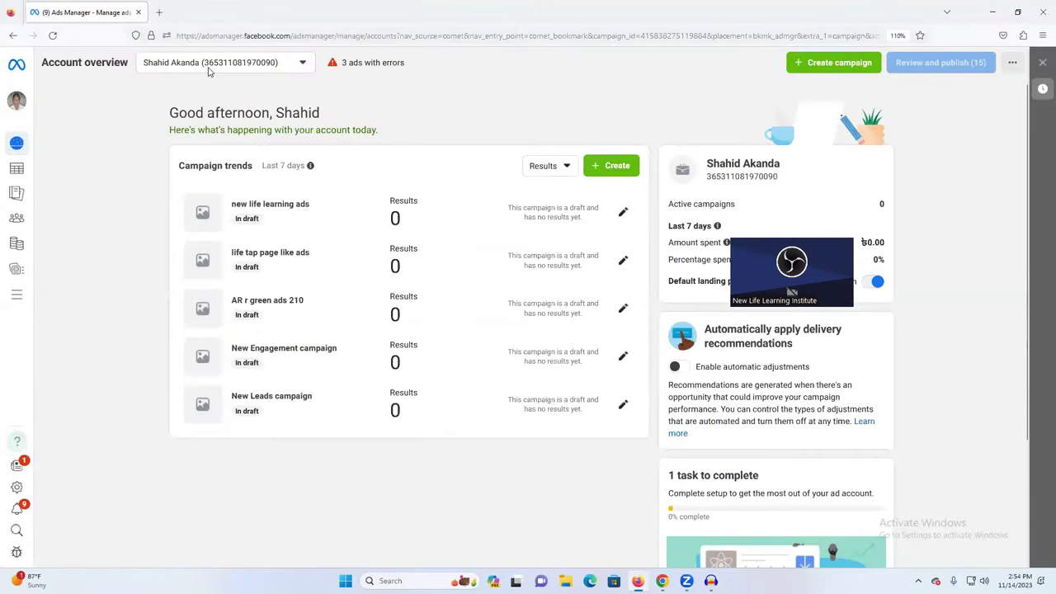
Step: Expand the full ad account list and switch to the Lifetao ad account under Evergreen Resma
{"action": "left_click", "coordinate": [206, 66]}
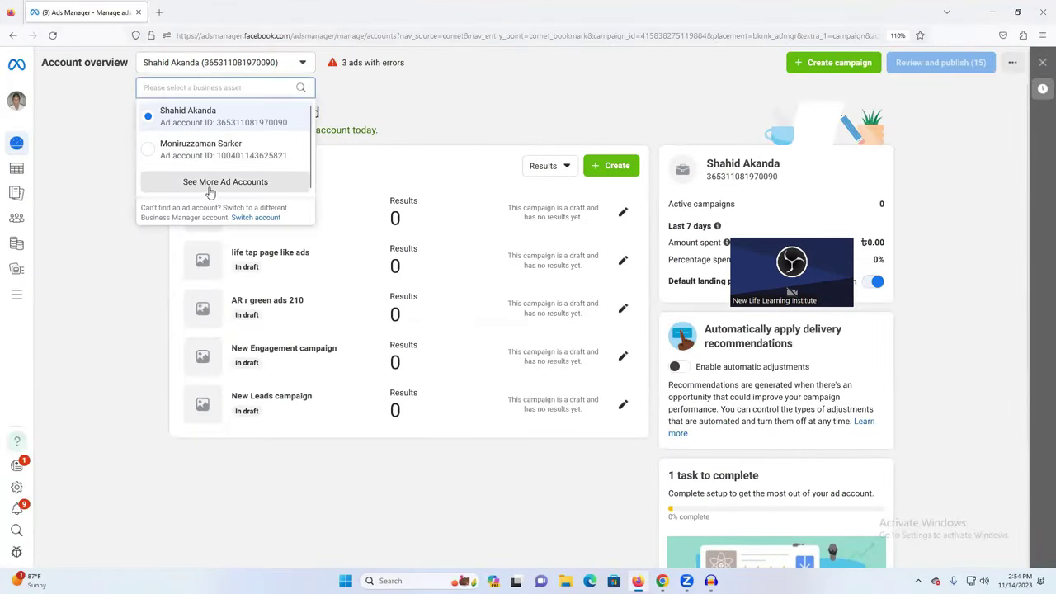
{"action": "left_click", "coordinate": [208, 186]}
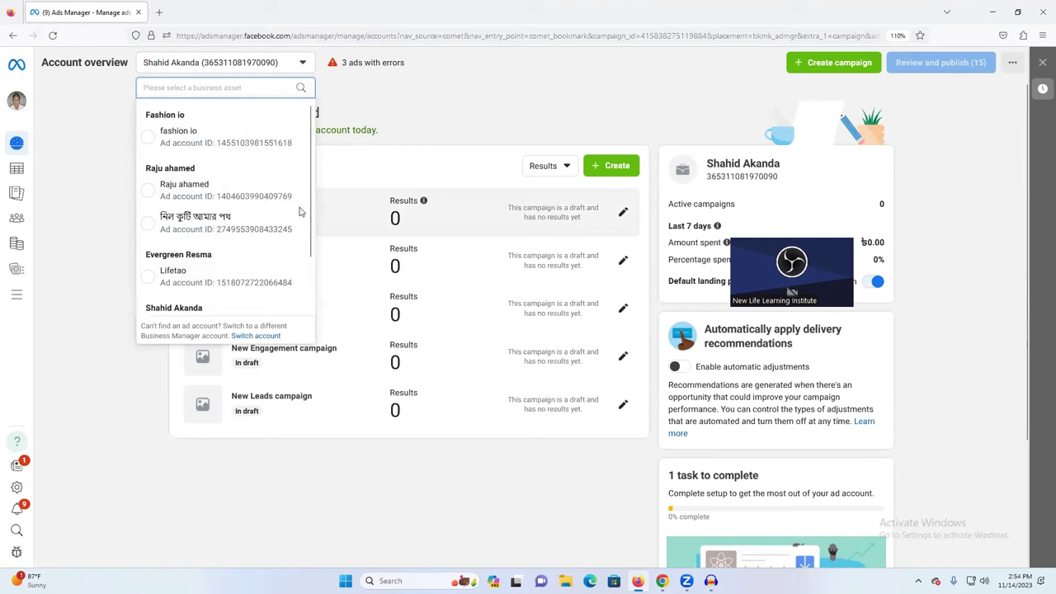
{"action": "scroll", "coordinate": [231, 295], "scroll_direction": "down", "scroll_amount": 2}
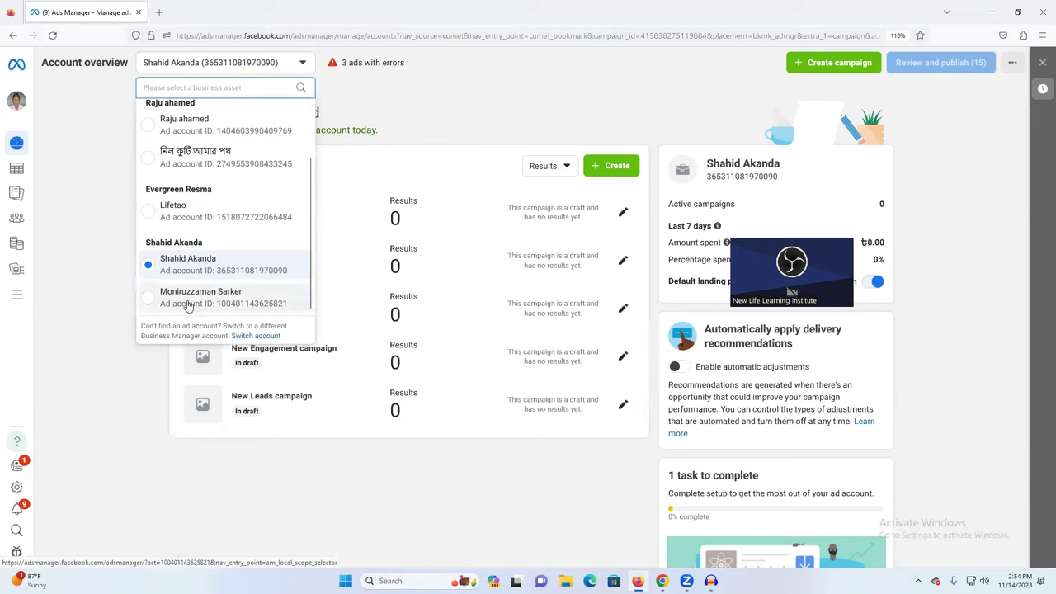
{"action": "left_click", "coordinate": [189, 218]}
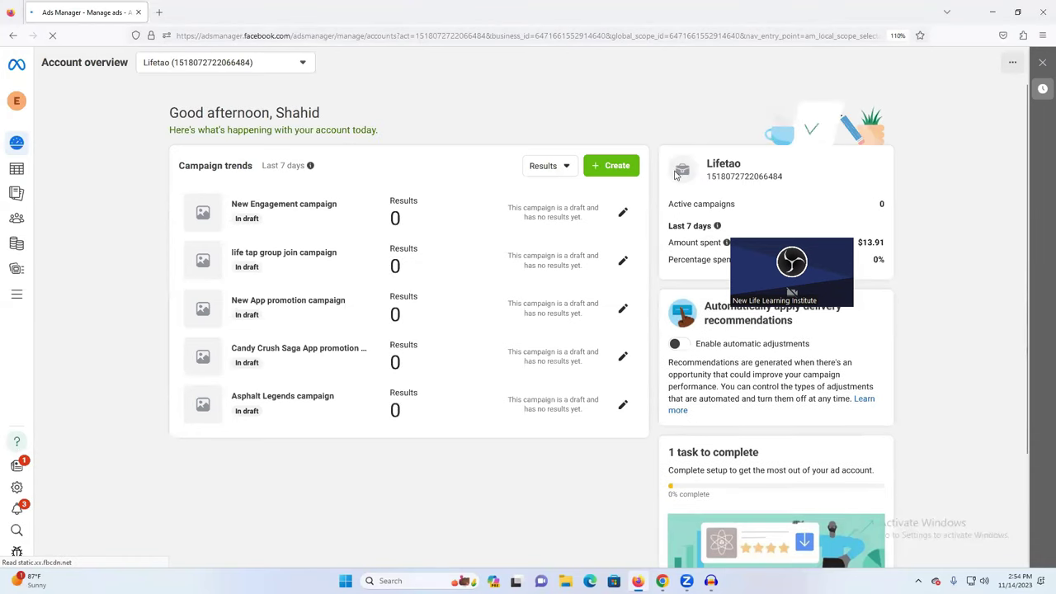
Step: Create a new campaign with the App promotion objective, using the Manual app installs campaign setup
{"action": "left_click", "coordinate": [625, 172]}
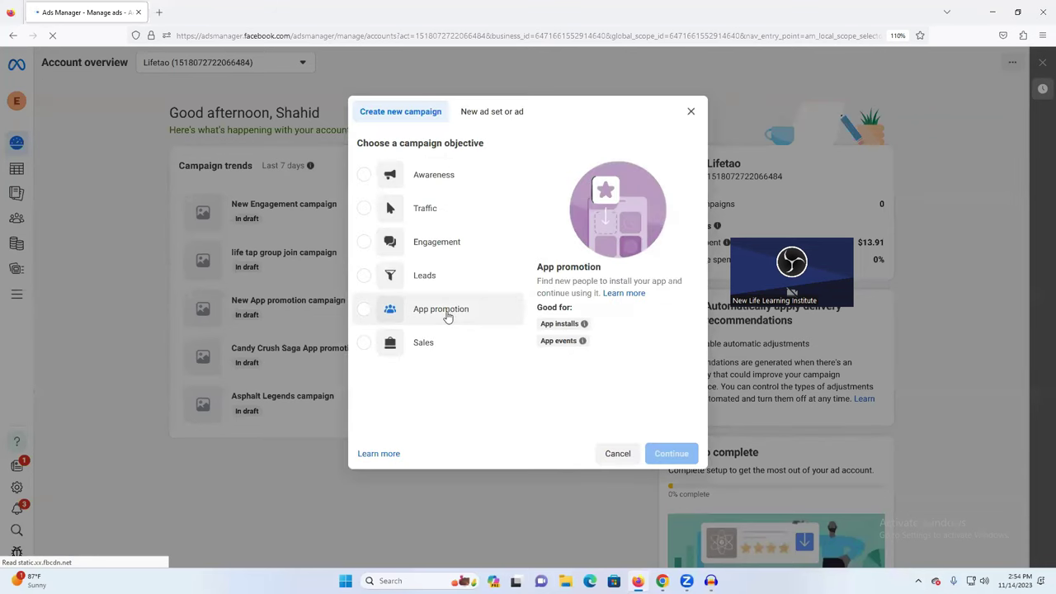
{"action": "left_click", "coordinate": [449, 314]}
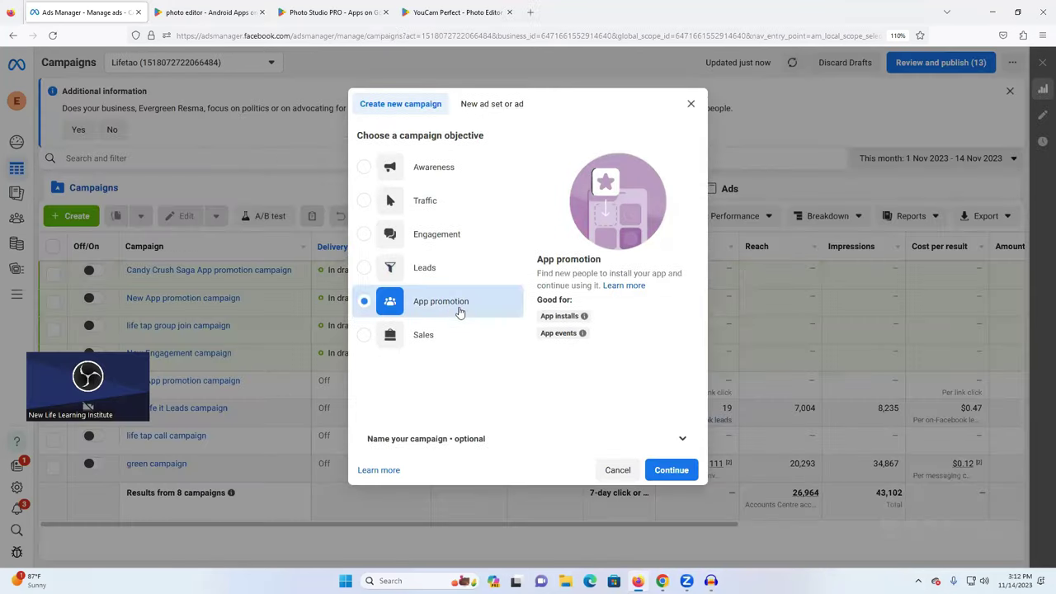
{"action": "left_click", "coordinate": [671, 470]}
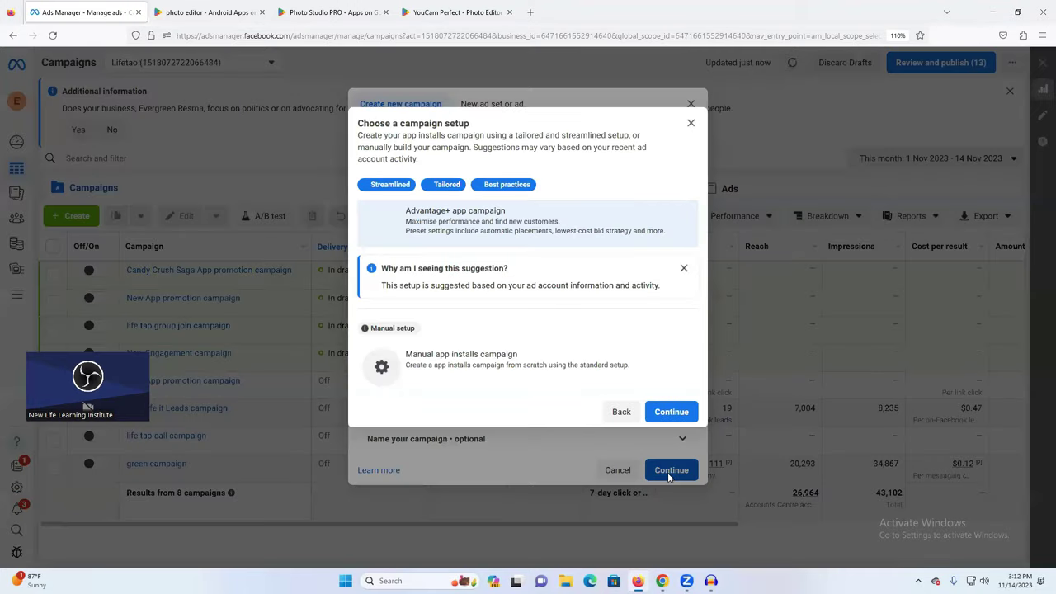
{"action": "left_click", "coordinate": [528, 380]}
{"action": "left_click", "coordinate": [668, 418]}
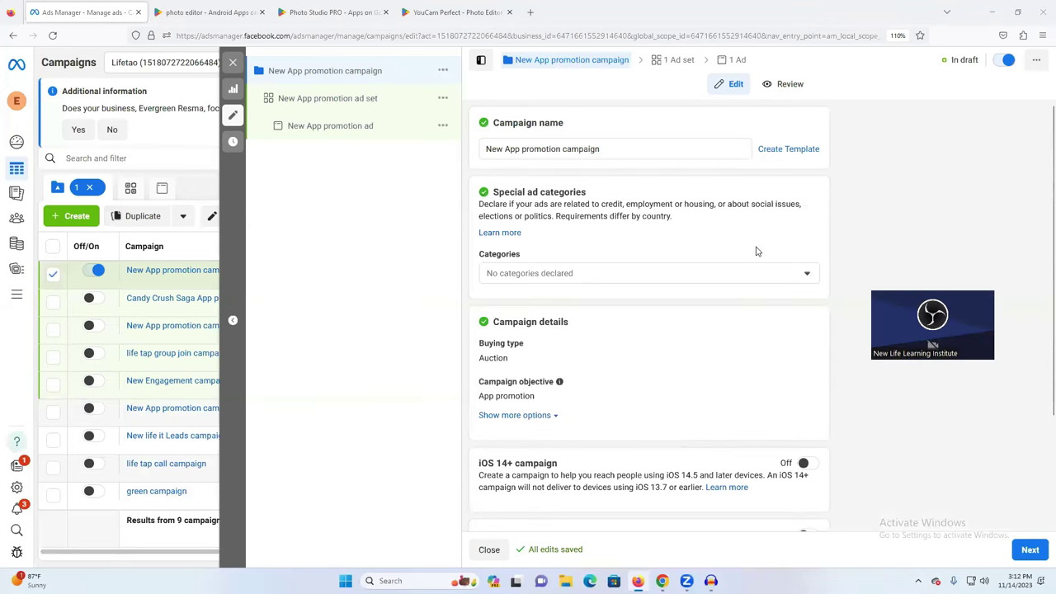
Step: Close the photo editor and YouCam Perfect pages and copy the title Photo Studio PRO from its Google Play page
{"action": "left_click", "coordinate": [332, 10]}
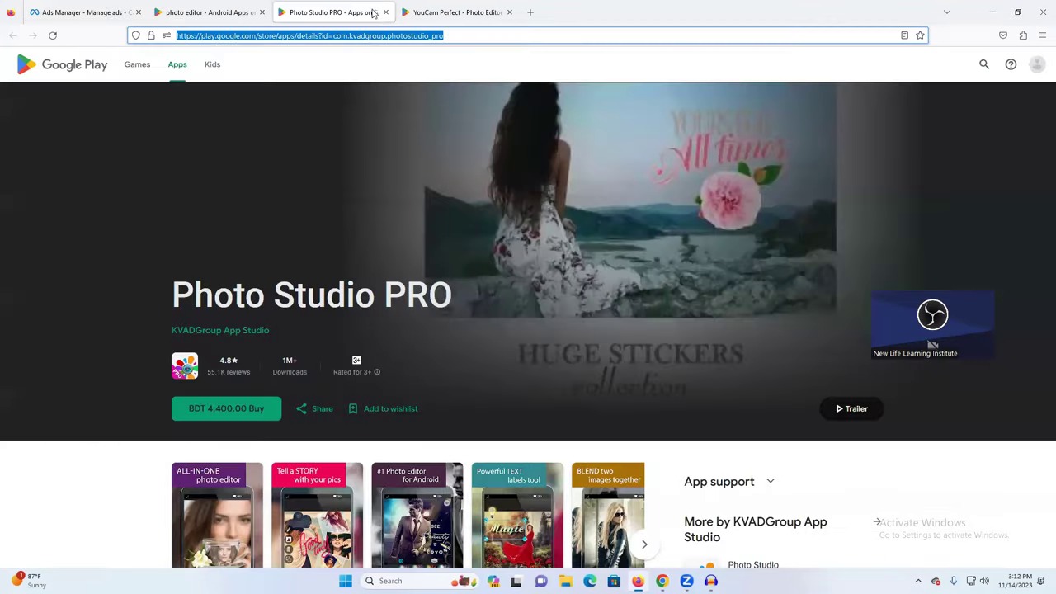
{"action": "left_click", "coordinate": [262, 12]}
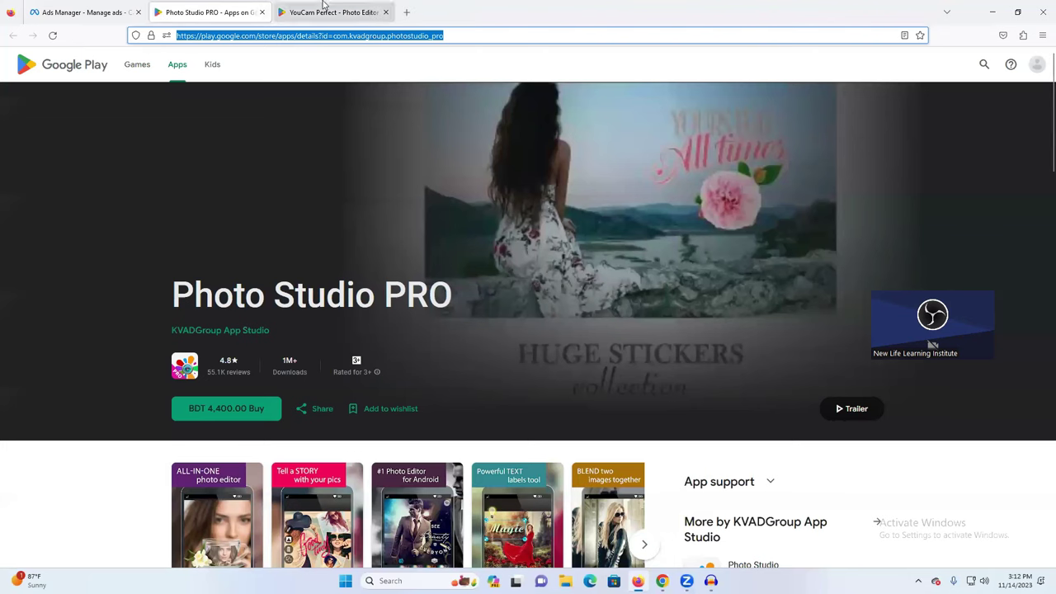
{"action": "left_click", "coordinate": [385, 12]}
{"action": "left_click_drag", "start_coordinate": [186, 296], "coordinate": [454, 301]}
{"action": "key", "text": "ctrl+c"}
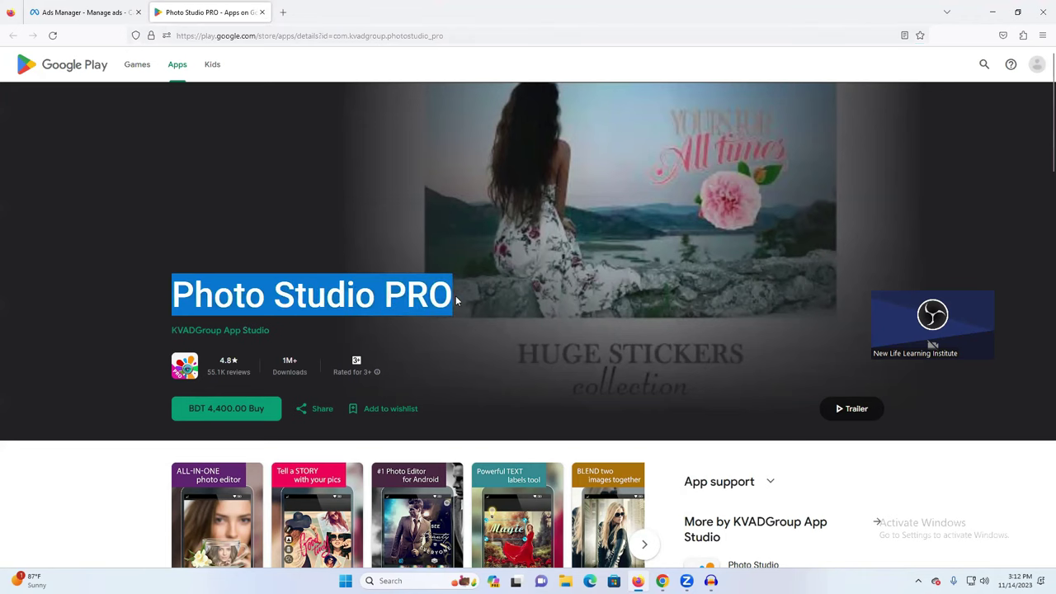
Step: Rename the new campaign as "Photo Studio PRO Campaign" in Ads Manager, using the copied app title
{"action": "left_click", "coordinate": [82, 12]}
{"action": "double_click", "coordinate": [540, 148]}
{"action": "left_click", "coordinate": [564, 149]}
{"action": "left_click_drag", "start_coordinate": [562, 149], "coordinate": [439, 150]}
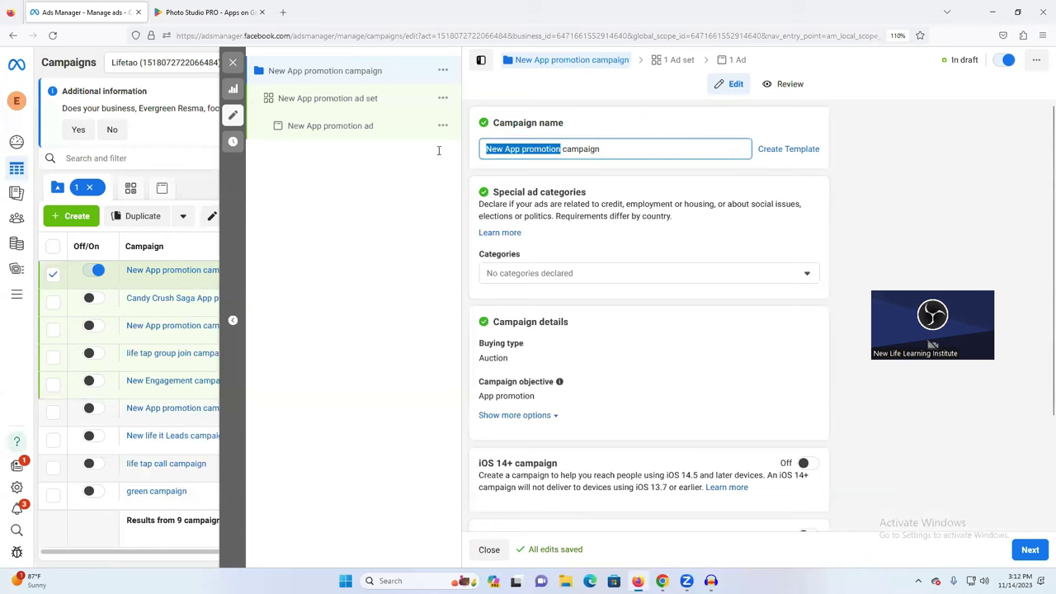
{"action": "key", "text": "ctrl+v"}
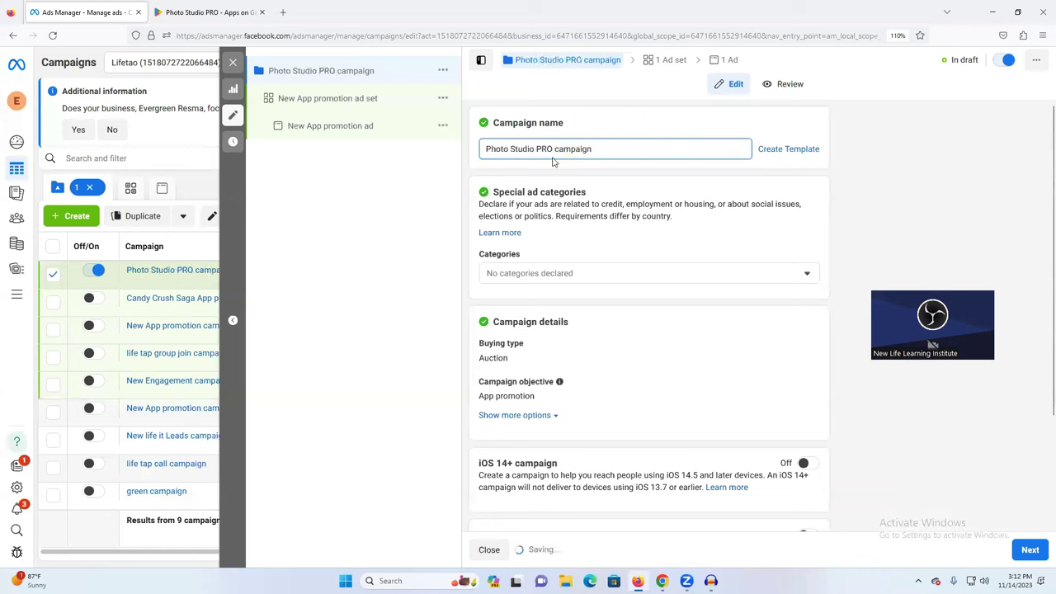
{"action": "type", "text": "C"}
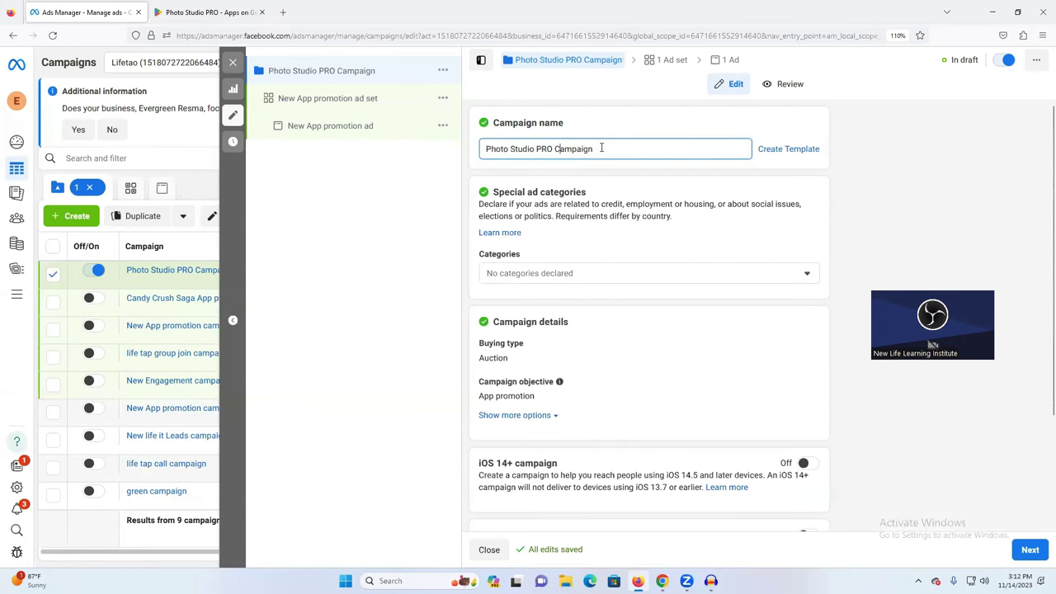
Step: Continue from the campaign settings to the ad set and rename it as "Photo Studio PRO ad set"
{"action": "scroll", "coordinate": [586, 206], "scroll_direction": "down", "scroll_amount": 3}
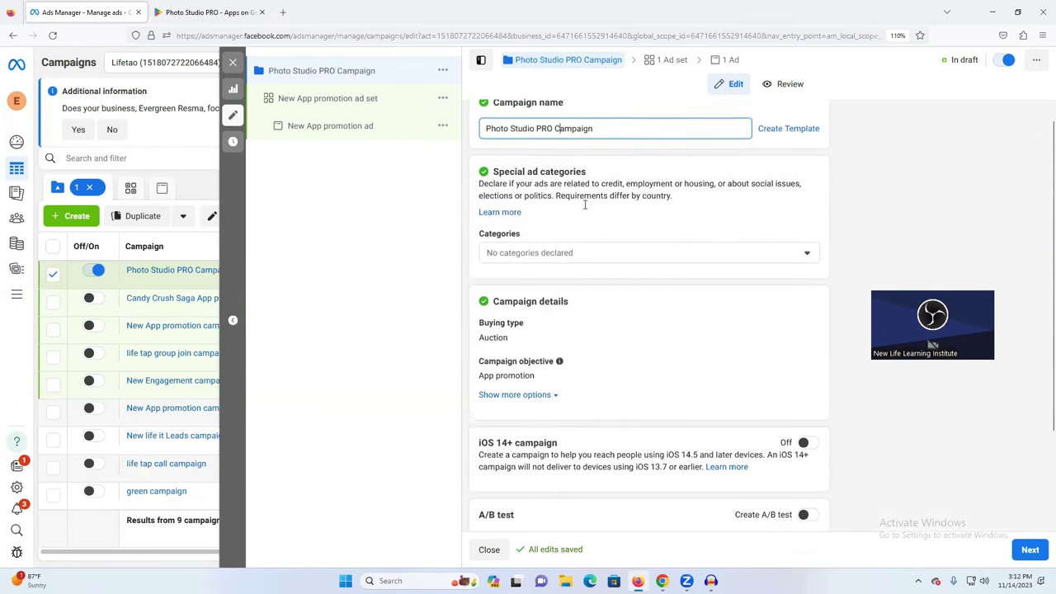
{"action": "scroll", "coordinate": [482, 235], "scroll_direction": "up", "scroll_amount": 3}
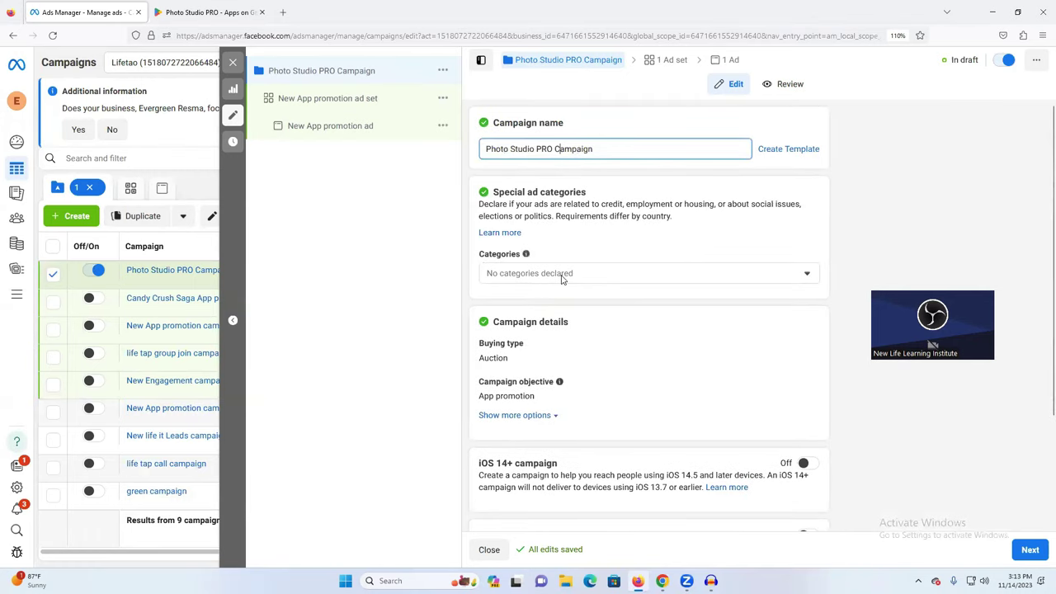
{"action": "scroll", "coordinate": [561, 284], "scroll_direction": "down", "scroll_amount": 3}
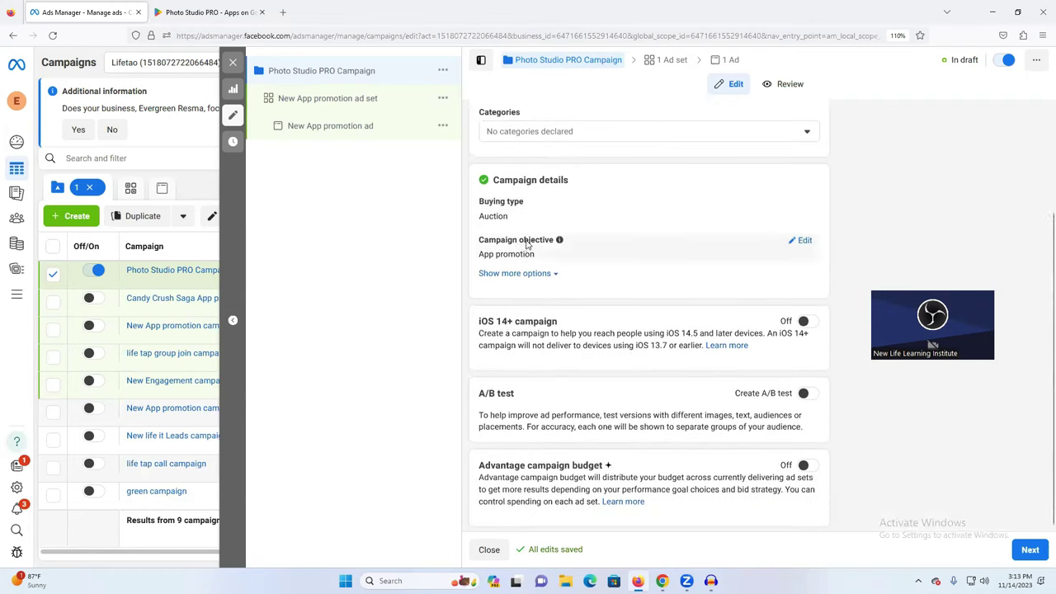
{"action": "scroll", "coordinate": [519, 239], "scroll_direction": "up", "scroll_amount": 3}
{"action": "left_click", "coordinate": [1030, 550]}
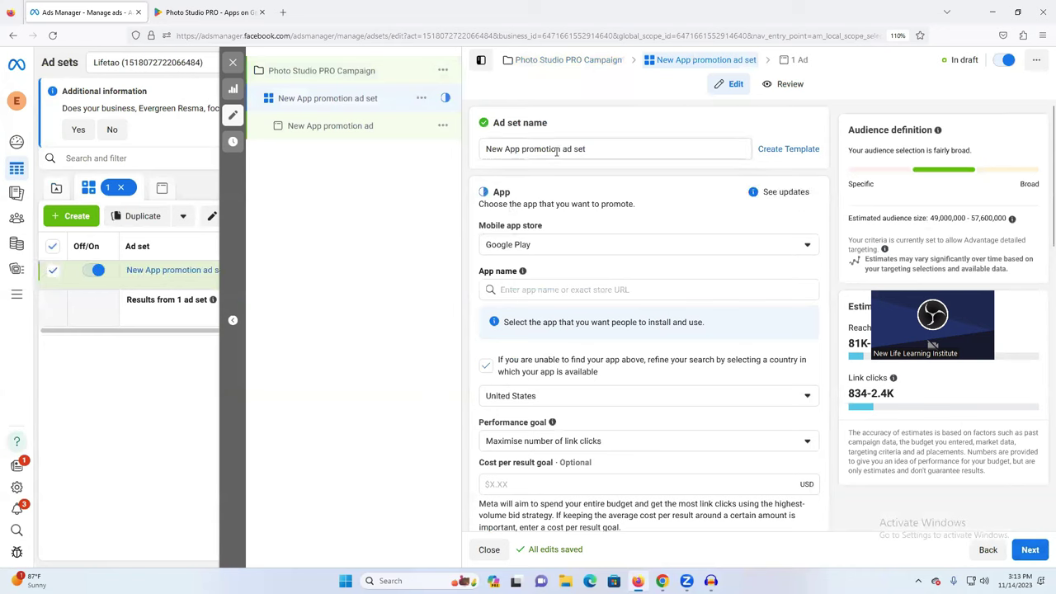
{"action": "left_click_drag", "start_coordinate": [561, 148], "coordinate": [475, 149]}
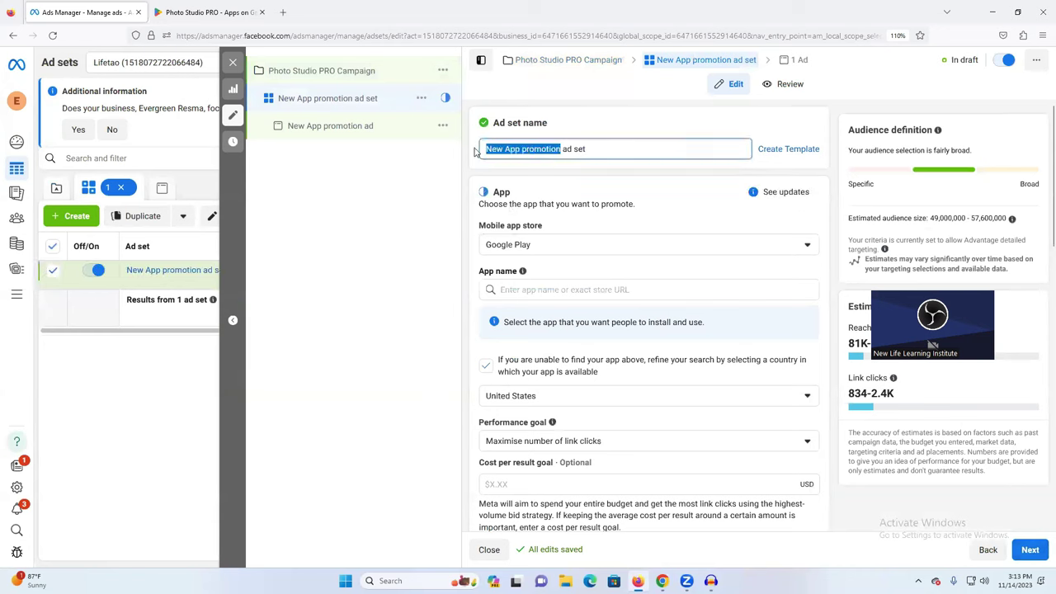
{"action": "key", "text": "ctrl+v"}
{"action": "left_click_drag", "start_coordinate": [558, 148], "coordinate": [554, 149]}
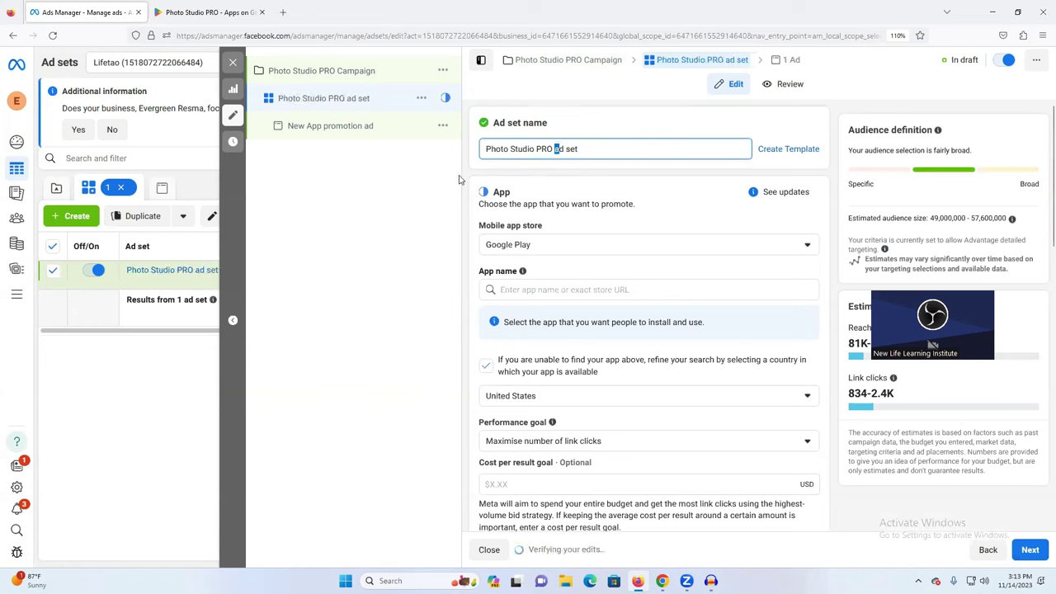
Step: Keep Google Play as the mobile app store and copy the web address of the Photo Studio PRO store page
{"action": "left_click", "coordinate": [533, 248]}
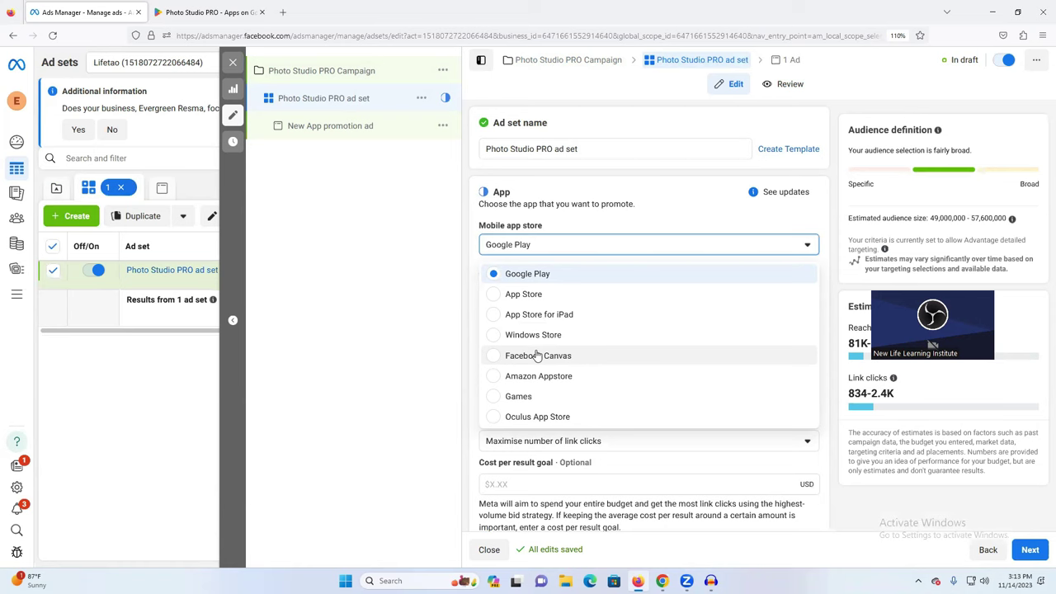
{"action": "left_click", "coordinate": [564, 280]}
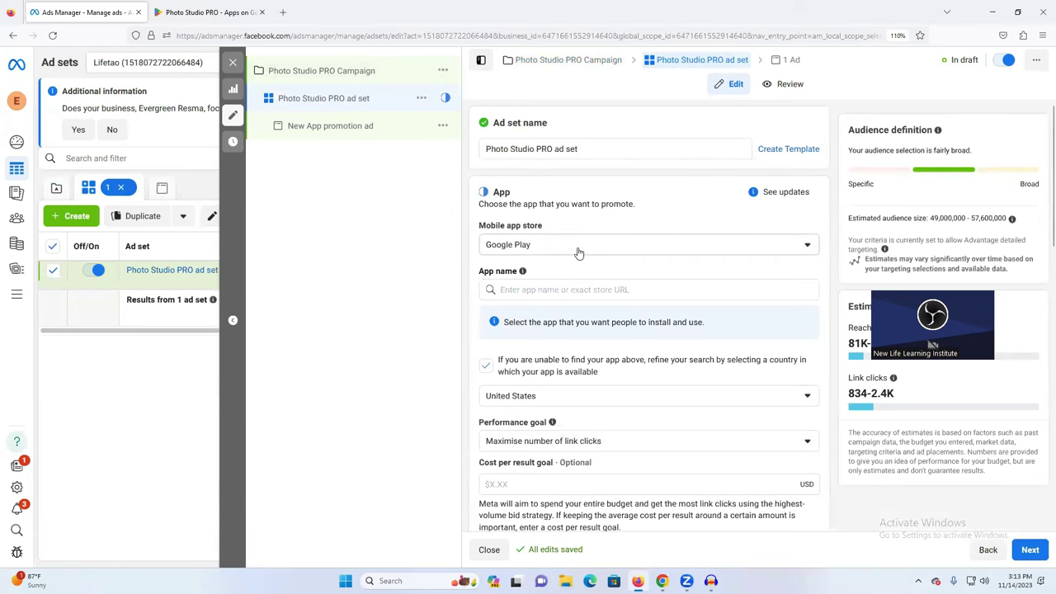
{"action": "left_click", "coordinate": [206, 12]}
{"action": "left_click", "coordinate": [208, 36]}
{"action": "right_click", "coordinate": [208, 36]}
{"action": "left_click", "coordinate": [288, 104]}
{"action": "left_click", "coordinate": [82, 11]}
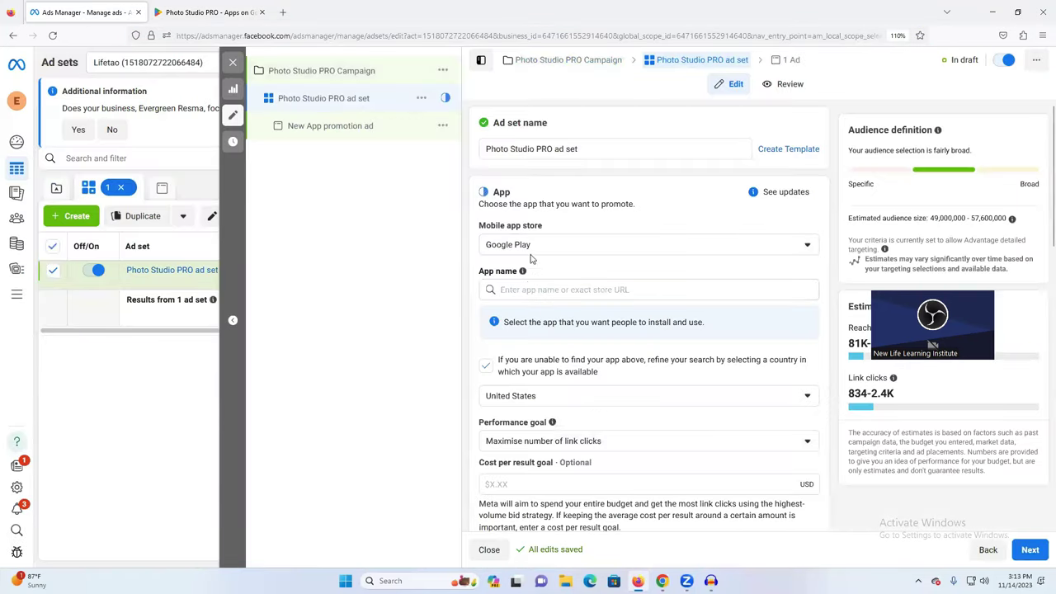
Step: Enter the copied Google Play URL as the app name and select the matching app for the ad set
{"action": "right_click", "coordinate": [526, 284]}
{"action": "right_click", "coordinate": [528, 291]}
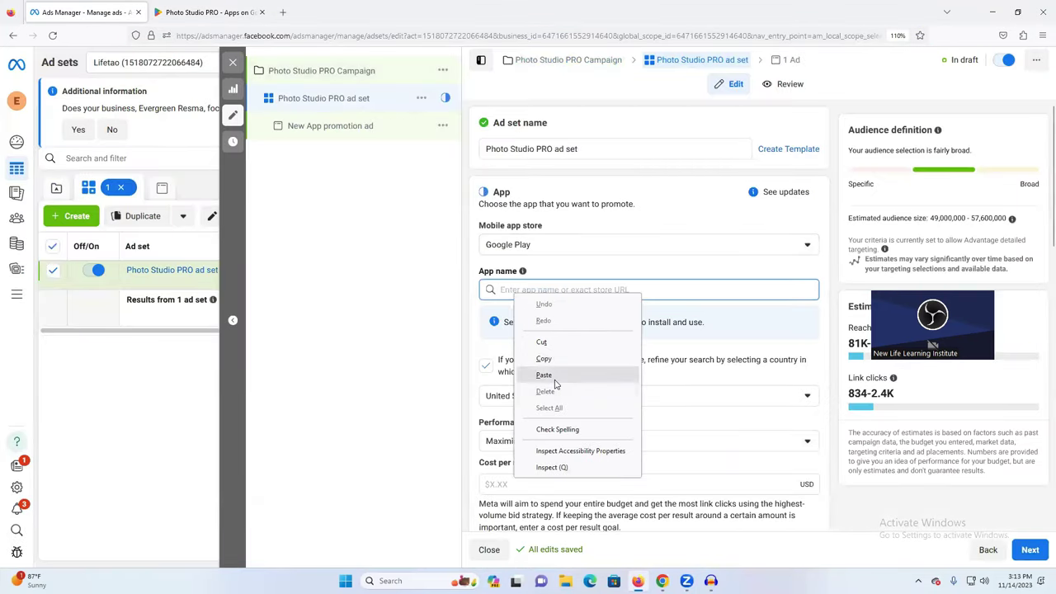
{"action": "left_click", "coordinate": [538, 373]}
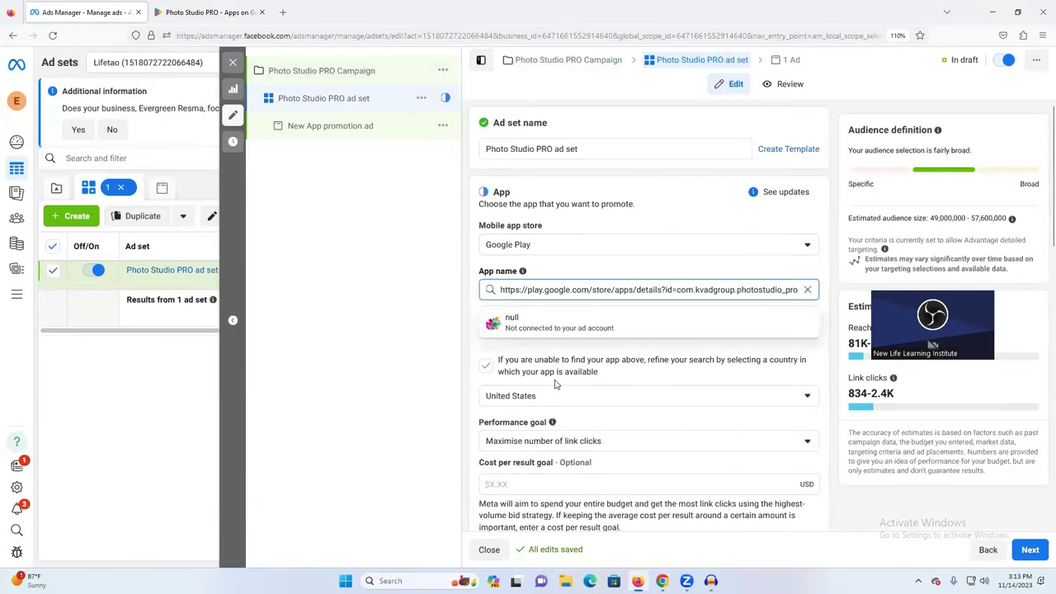
{"action": "left_click", "coordinate": [540, 327]}
{"action": "left_click_drag", "start_coordinate": [958, 273], "coordinate": [1020, 228]}
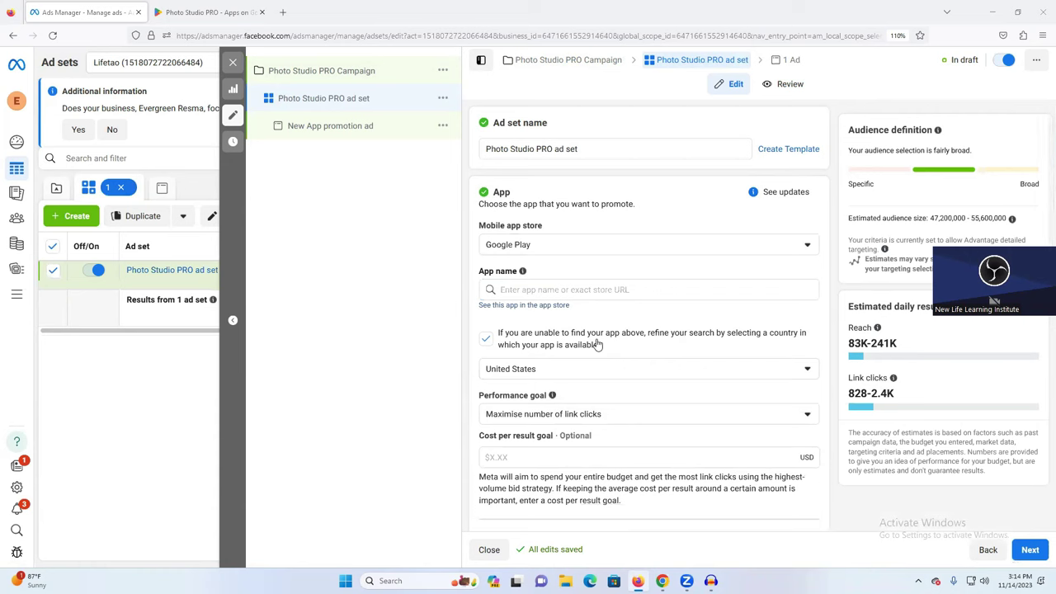
Step: Keep United States as the app search country and set the performance goal to Maximise number of app installs
{"action": "left_click", "coordinate": [523, 376]}
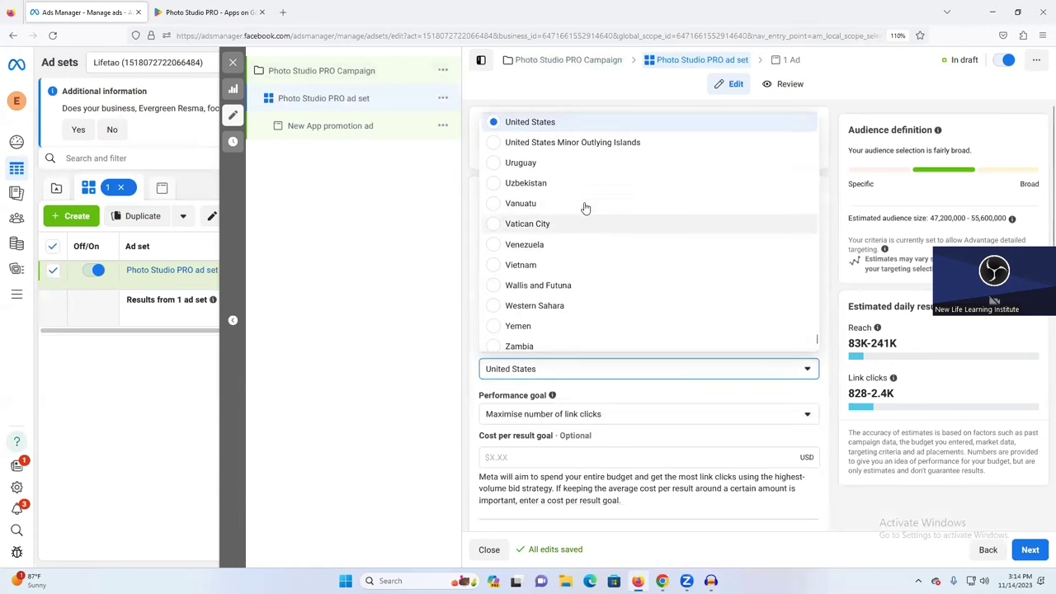
{"action": "scroll", "coordinate": [585, 207], "scroll_direction": "up", "scroll_amount": 3}
{"action": "scroll", "coordinate": [585, 207], "scroll_direction": "up", "scroll_amount": 15}
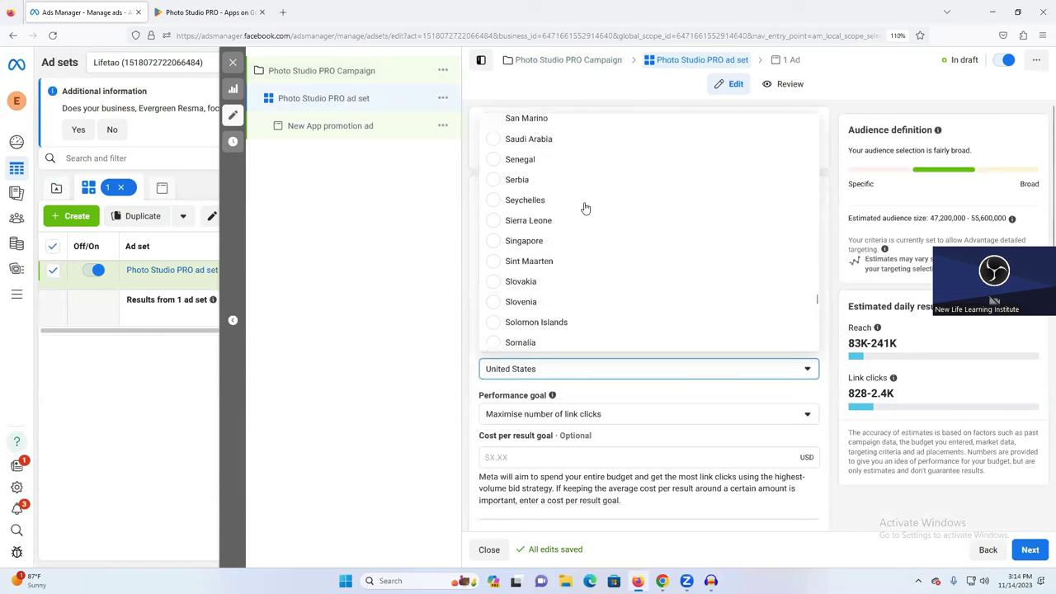
{"action": "scroll", "coordinate": [578, 216], "scroll_direction": "up", "scroll_amount": 20}
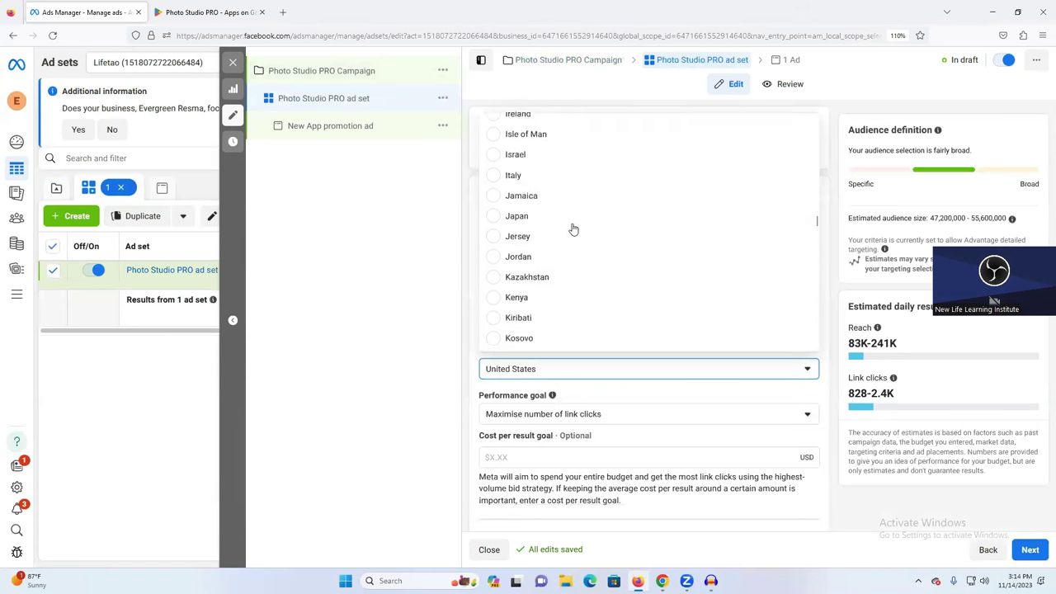
{"action": "scroll", "coordinate": [573, 232], "scroll_direction": "down", "scroll_amount": 20}
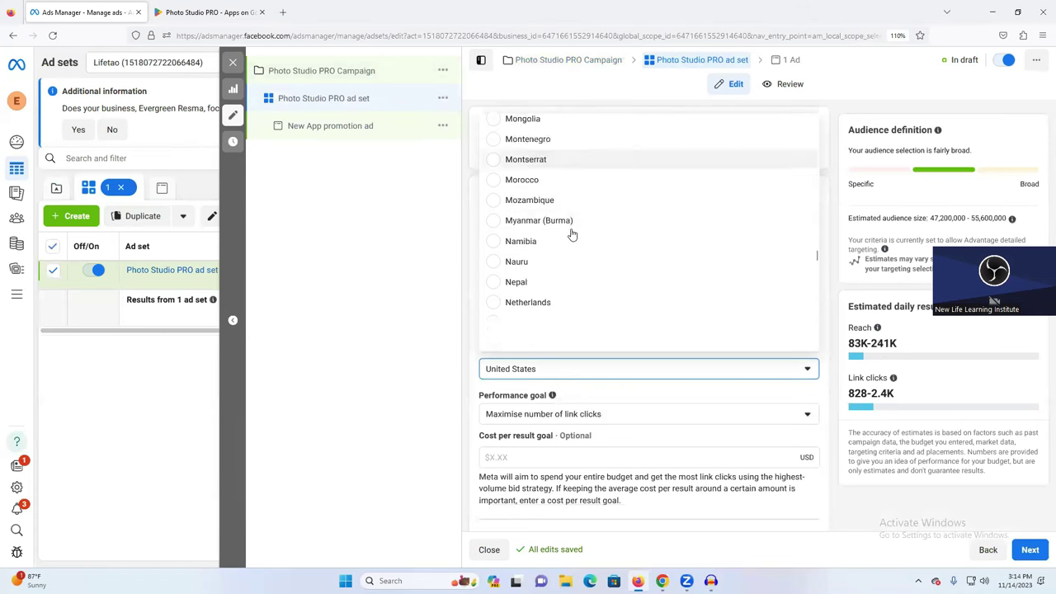
{"action": "scroll", "coordinate": [568, 244], "scroll_direction": "down", "scroll_amount": 12}
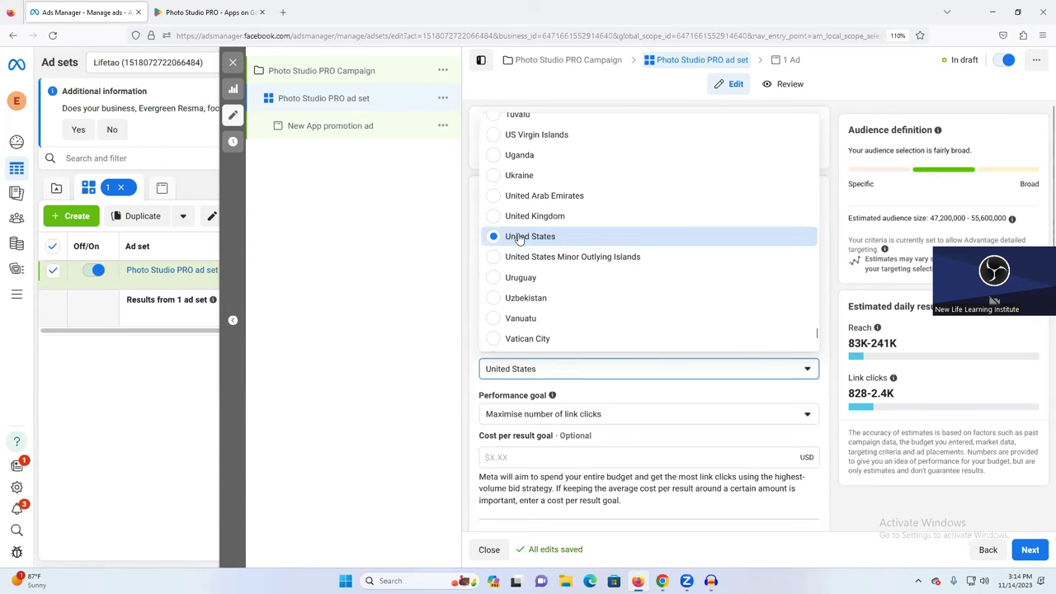
{"action": "left_click", "coordinate": [488, 237]}
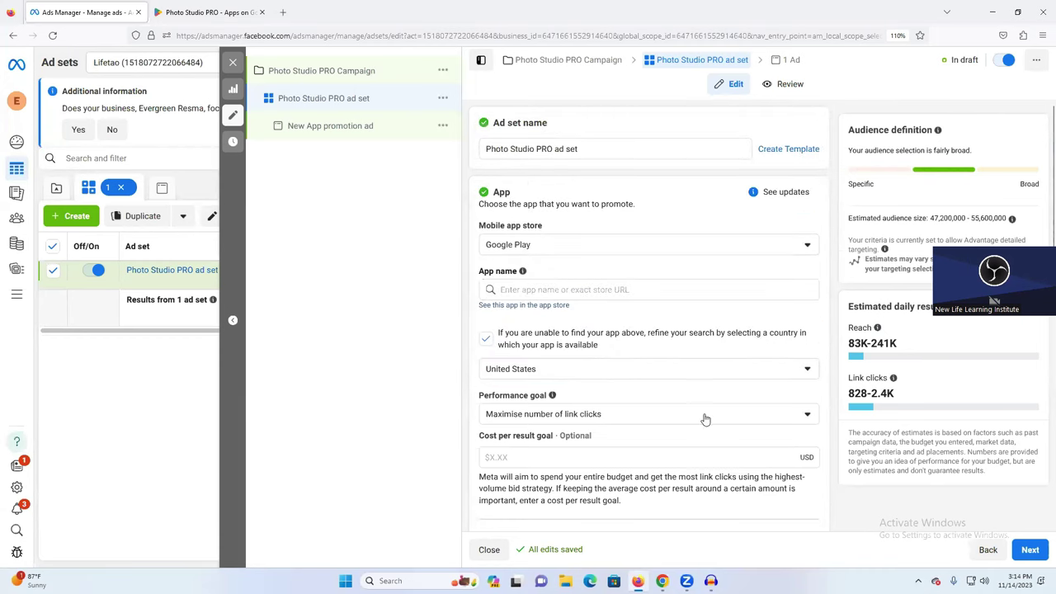
{"action": "left_click", "coordinate": [522, 419]}
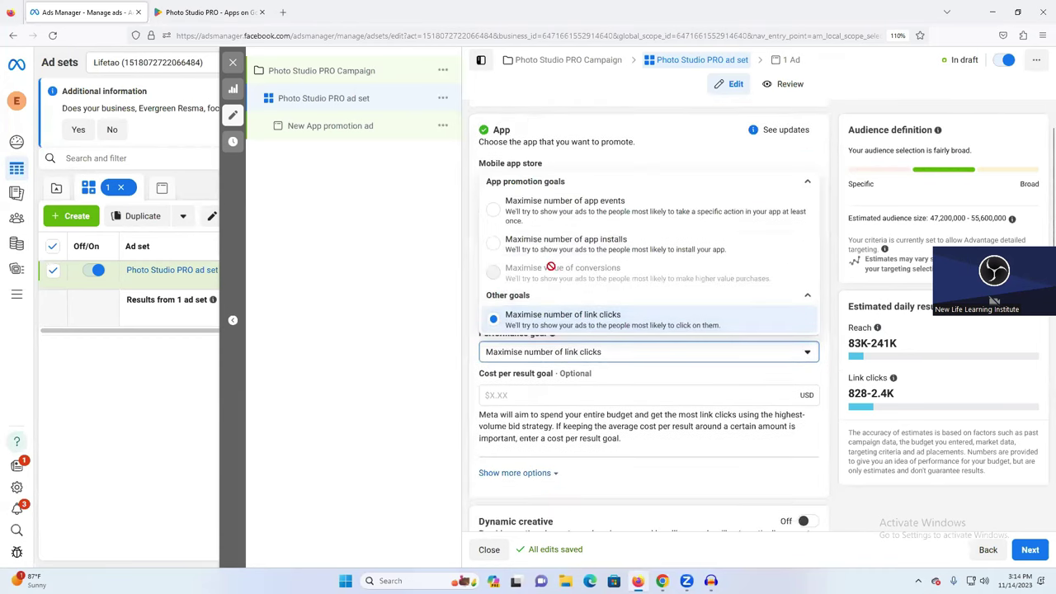
{"action": "left_click", "coordinate": [561, 241]}
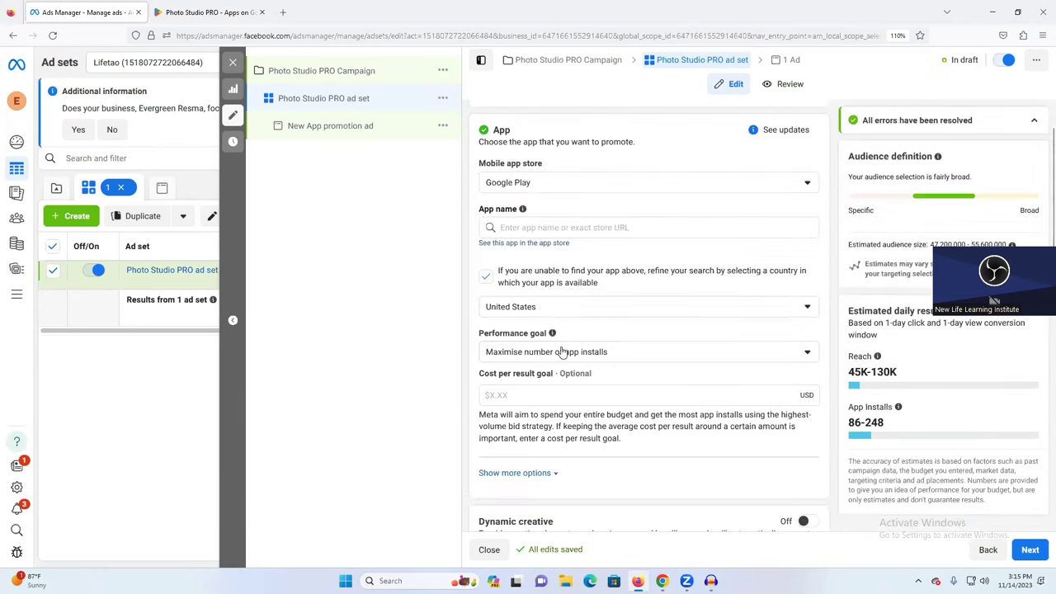
Step: Set the ad set's daily budget to $50.00
{"action": "scroll", "coordinate": [580, 375], "scroll_direction": "down", "scroll_amount": 3}
{"action": "scroll", "coordinate": [580, 375], "scroll_direction": "down", "scroll_amount": 3}
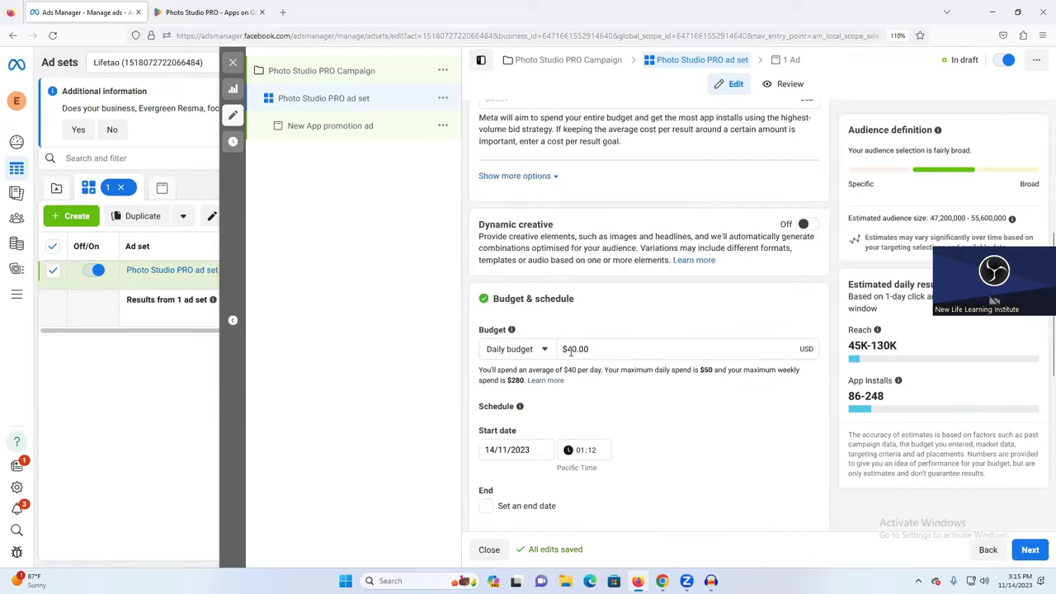
{"action": "left_click_drag", "start_coordinate": [570, 351], "coordinate": [566, 350]}
{"action": "type", "text": "5"}
{"action": "left_click", "coordinate": [435, 365]}
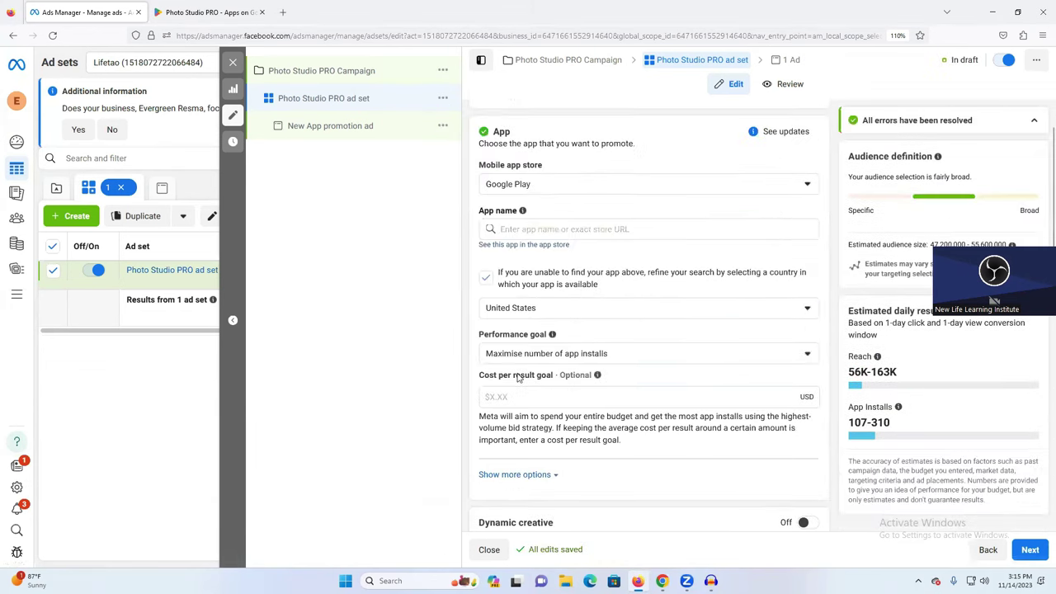
Step: Set the ad set's start date to 15/11/2023 and leave the schedule without an end date
{"action": "scroll", "coordinate": [537, 371], "scroll_direction": "down", "scroll_amount": 5}
{"action": "scroll", "coordinate": [552, 383], "scroll_direction": "down", "scroll_amount": 1}
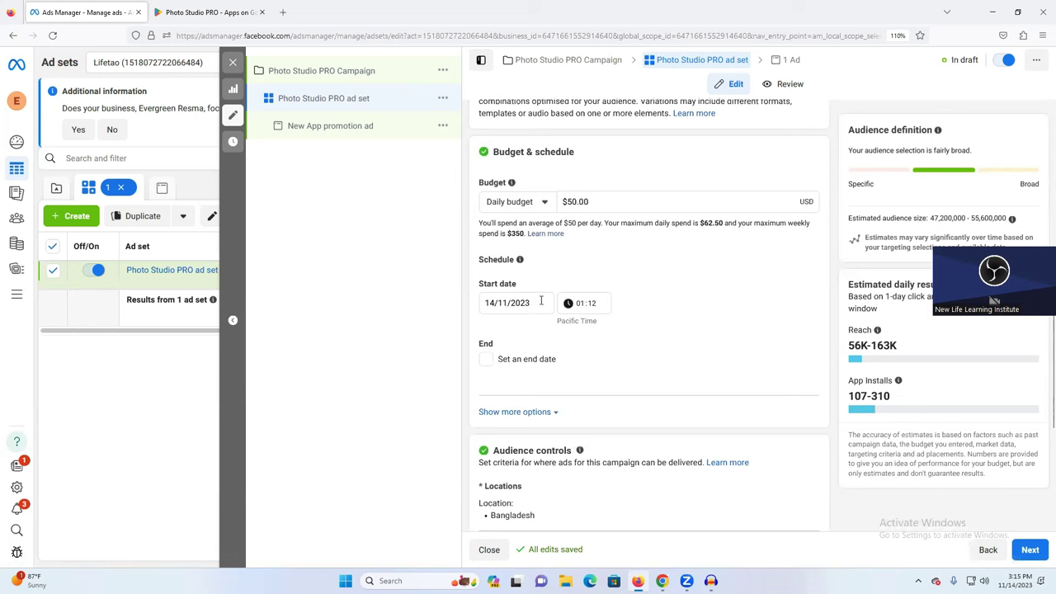
{"action": "left_click", "coordinate": [541, 302]}
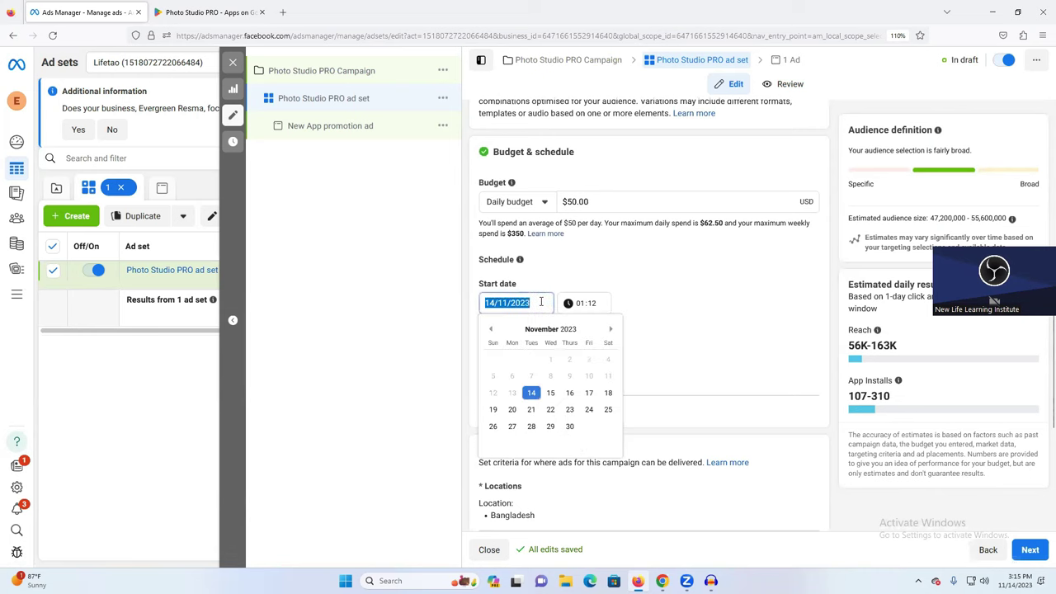
{"action": "left_click", "coordinate": [551, 394]}
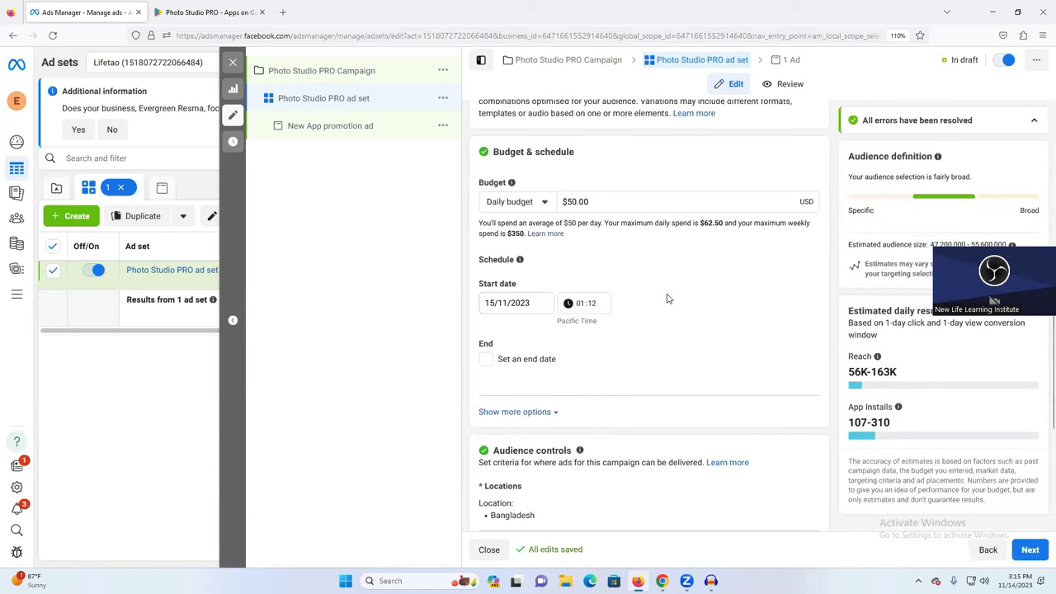
{"action": "left_click", "coordinate": [483, 358]}
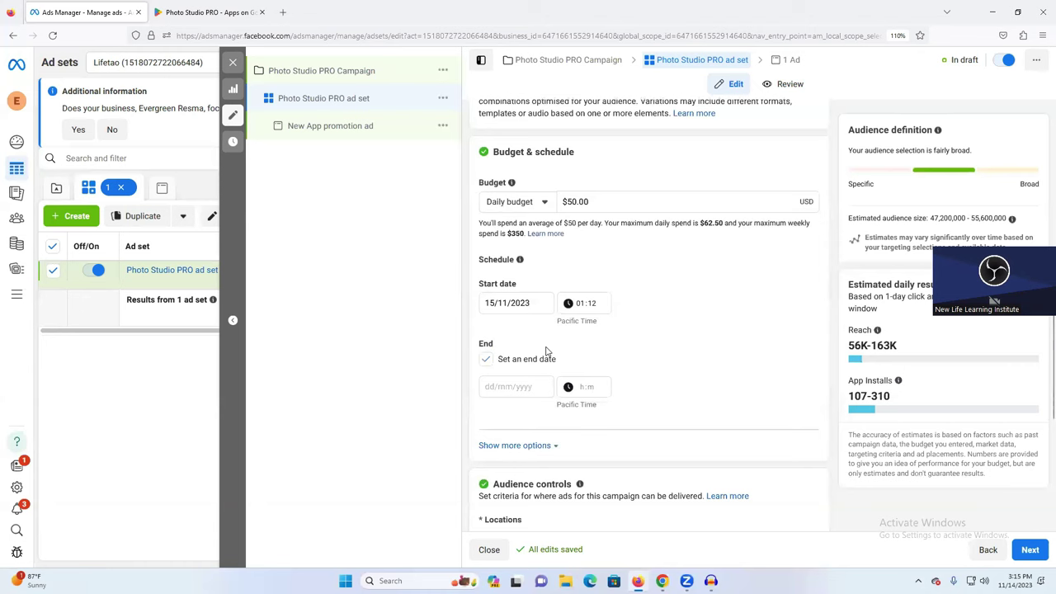
{"action": "left_click", "coordinate": [485, 361]}
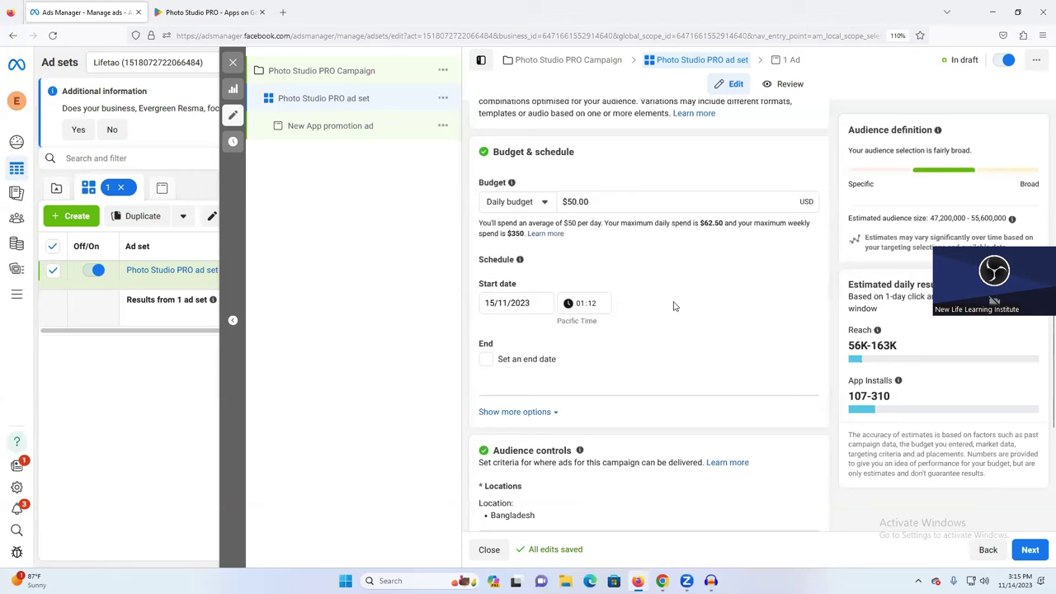
Step: Replace Bangladesh with United States as the targeted location in the audience controls
{"action": "scroll", "coordinate": [638, 342], "scroll_direction": "down", "scroll_amount": 3}
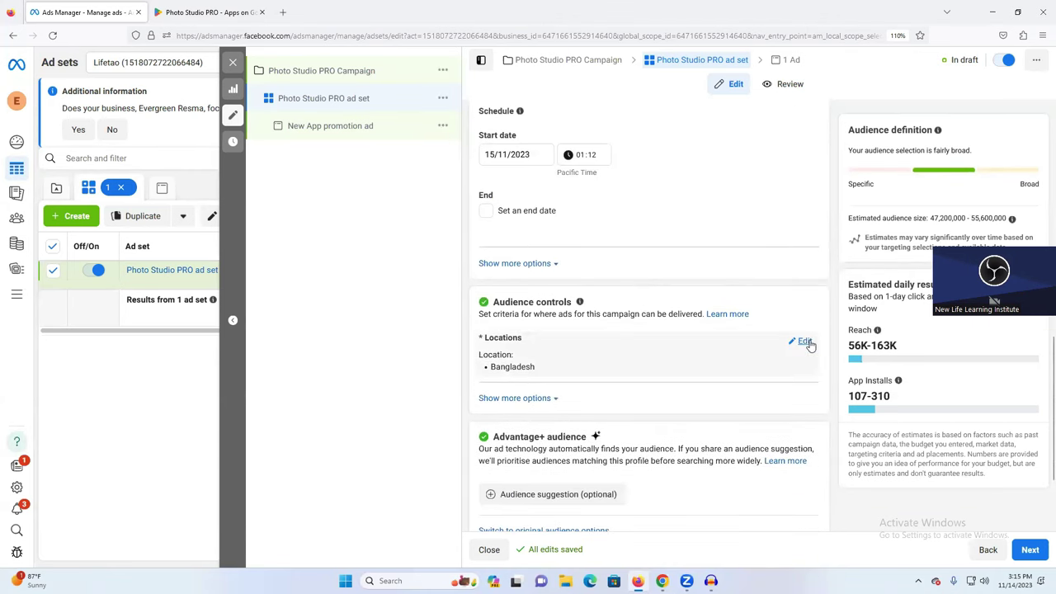
{"action": "left_click", "coordinate": [804, 341]}
{"action": "scroll", "coordinate": [610, 334], "scroll_direction": "down", "scroll_amount": 3}
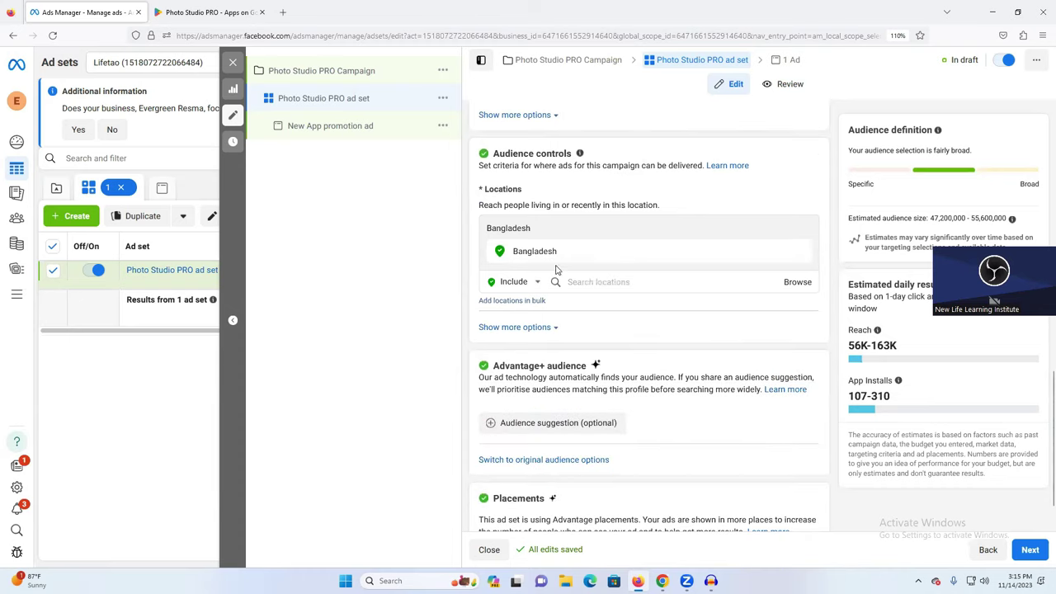
{"action": "left_click", "coordinate": [600, 282]}
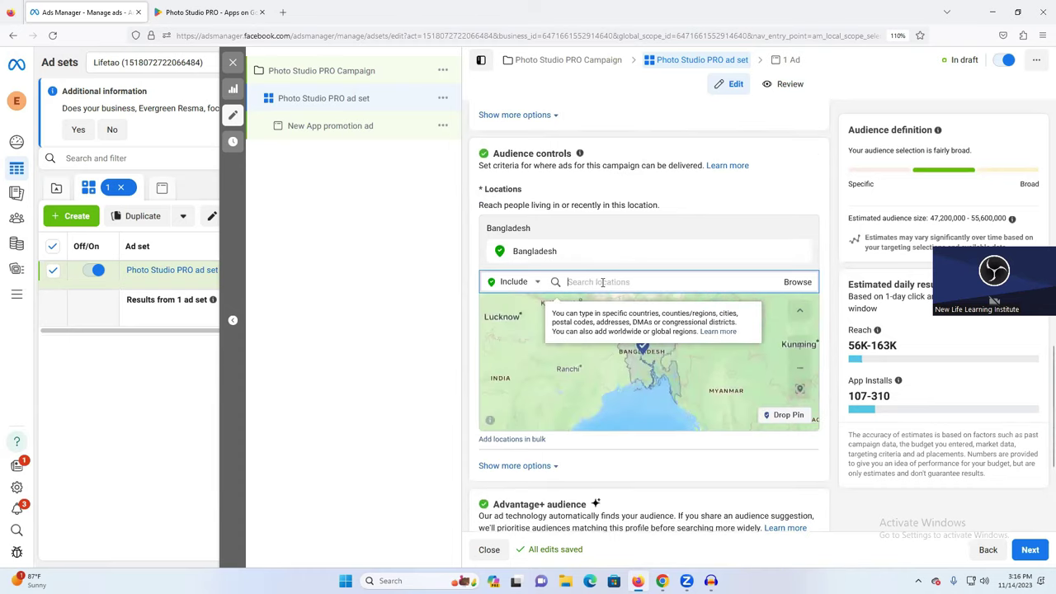
{"action": "type", "text": "usa"}
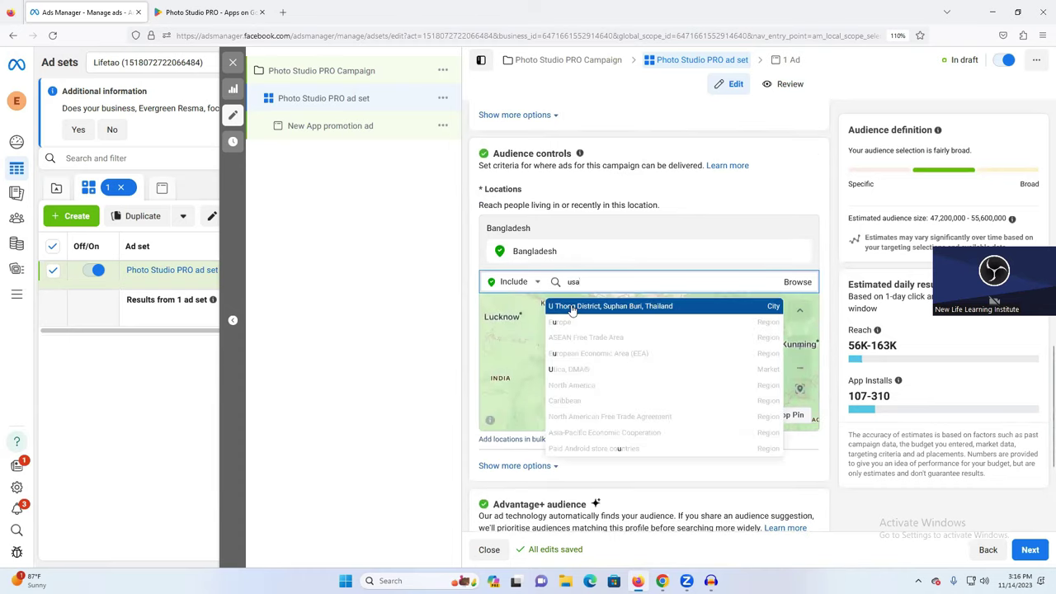
{"action": "left_click", "coordinate": [577, 311]}
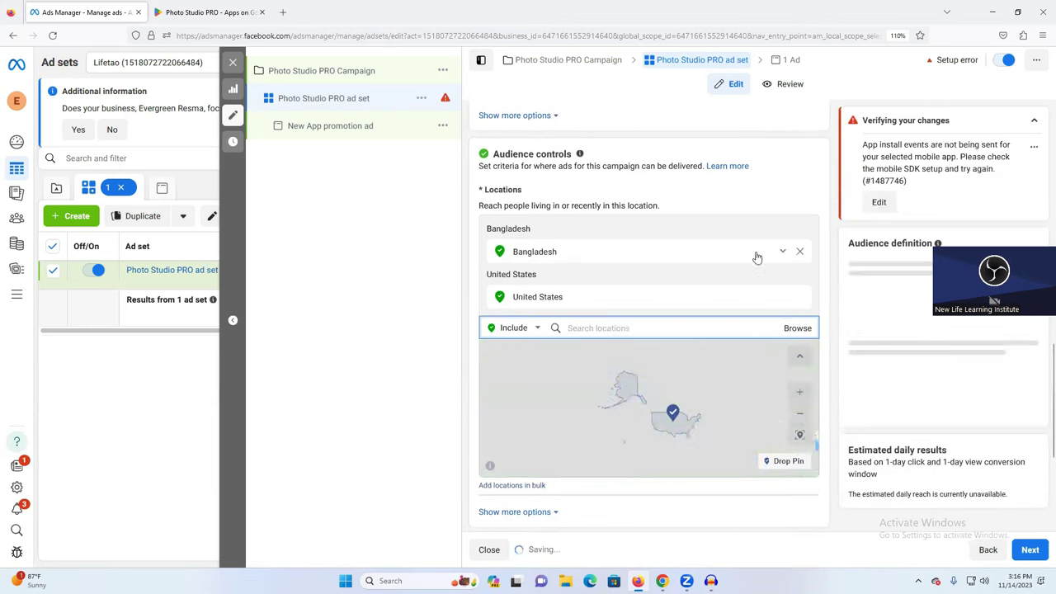
{"action": "left_click", "coordinate": [800, 252]}
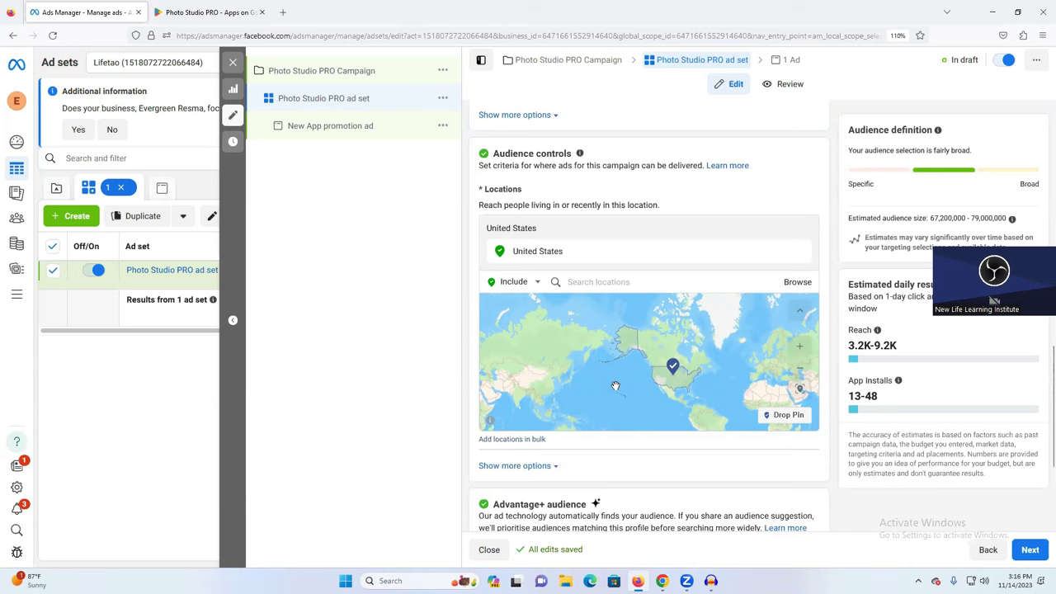
Step: Search Google for "usa all city name list" on a new browser page and return to Ads Manager
{"action": "left_click", "coordinate": [283, 13]}
{"action": "left_click", "coordinate": [321, 35]}
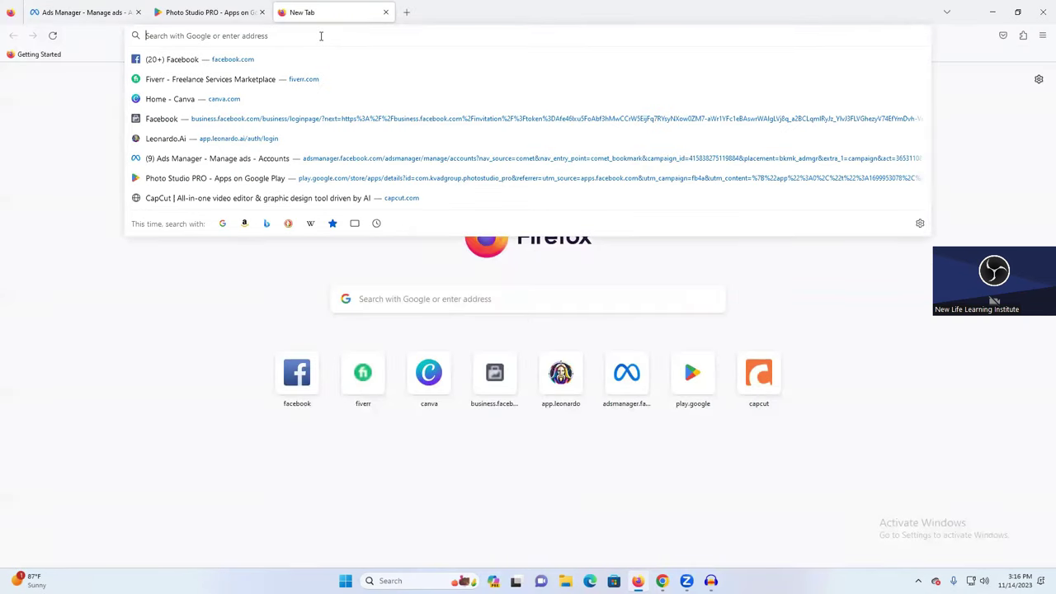
{"action": "type", "text": "usa"}
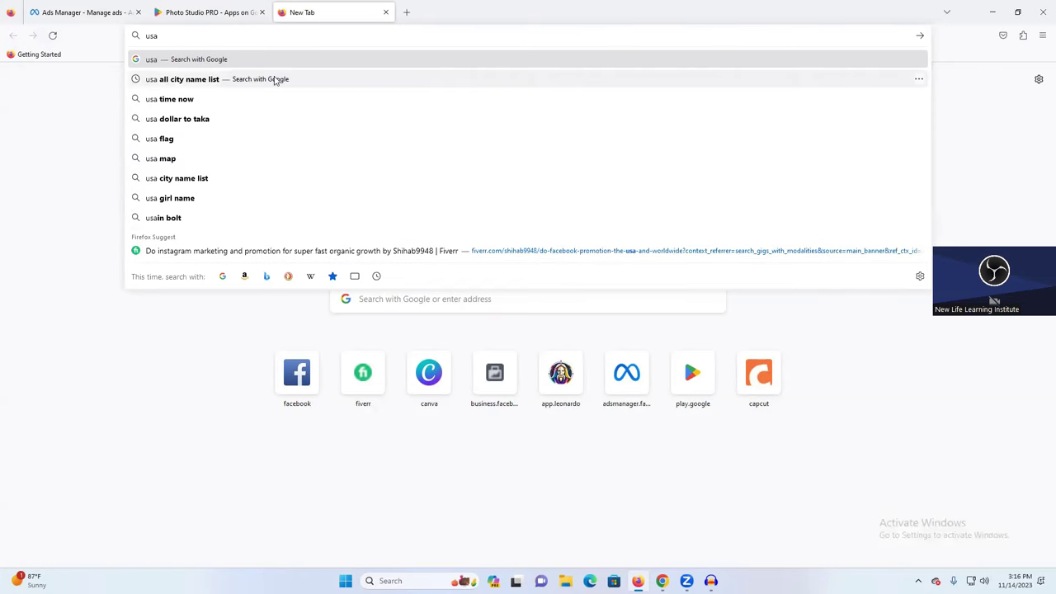
{"action": "left_click", "coordinate": [282, 79]}
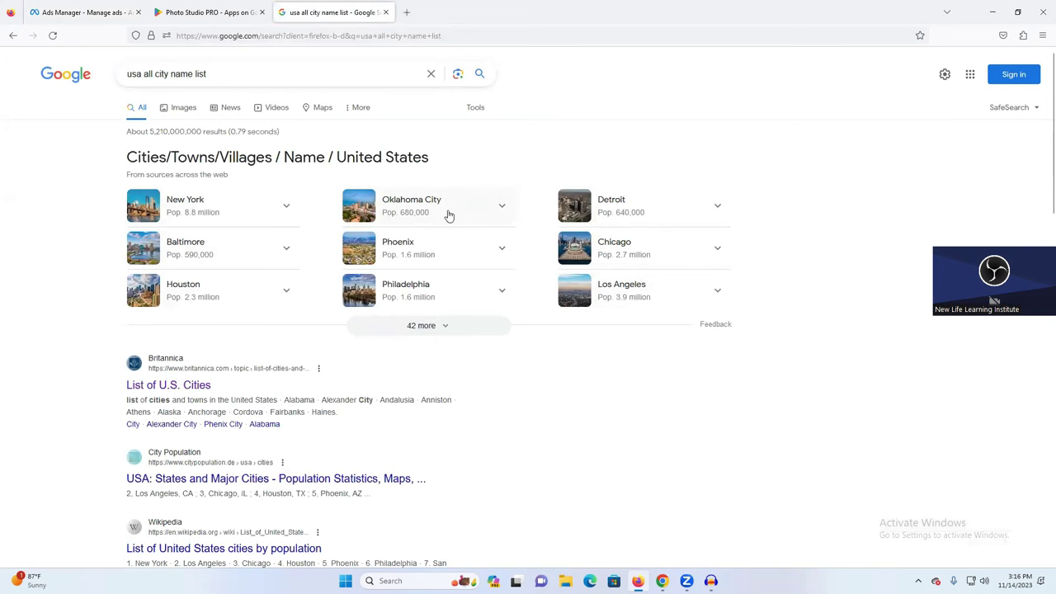
{"action": "left_click", "coordinate": [208, 11]}
{"action": "left_click", "coordinate": [82, 11]}
Step: Open the optional audience suggestion in Ads Manager and set the maximum age to 45
{"action": "scroll", "coordinate": [660, 346], "scroll_direction": "down", "scroll_amount": 3}
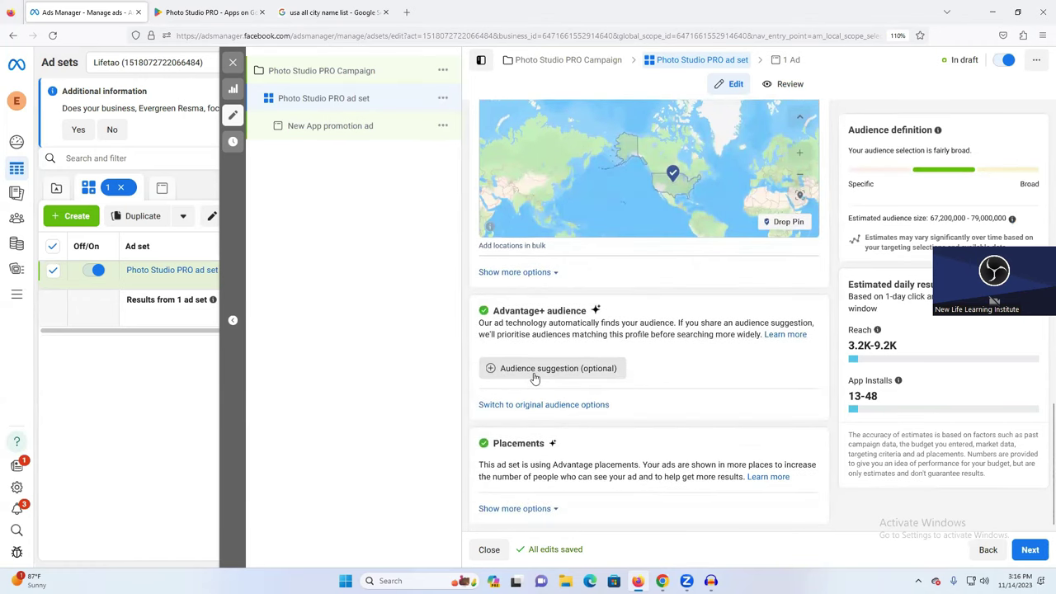
{"action": "left_click", "coordinate": [534, 369]}
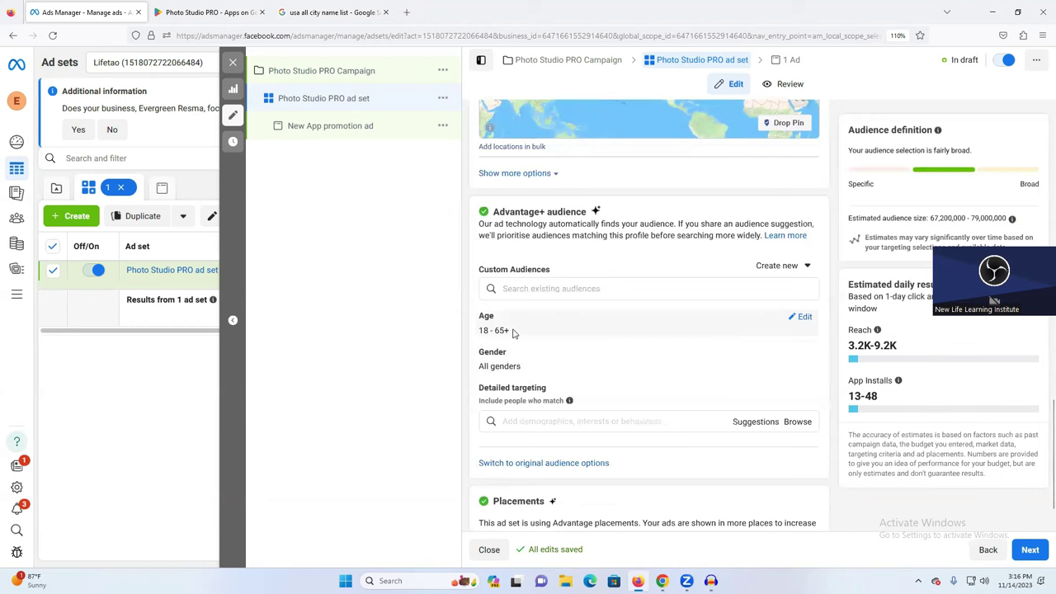
{"action": "left_click", "coordinate": [799, 316]}
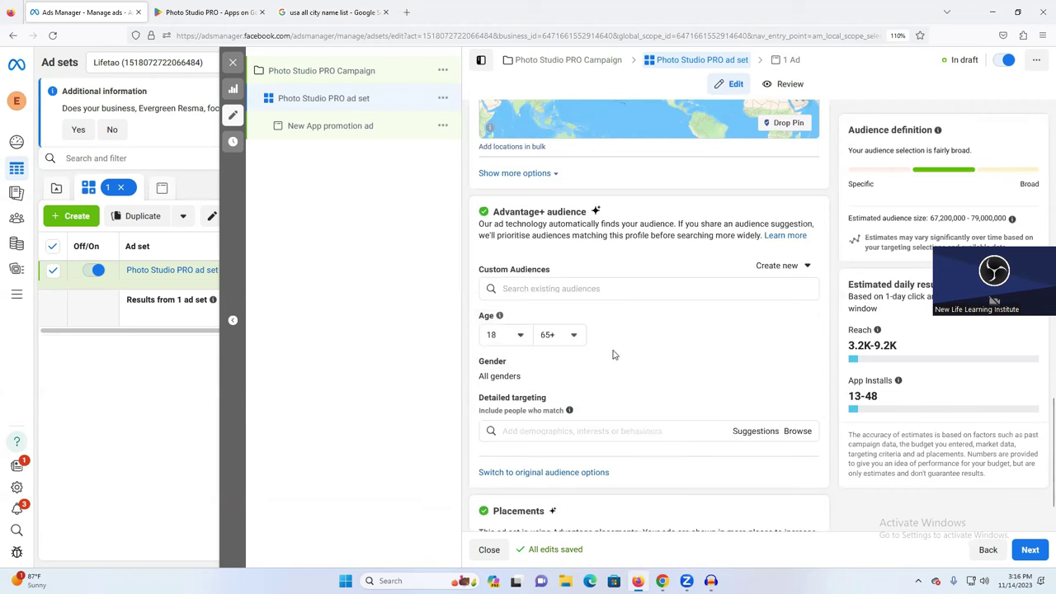
{"action": "left_click", "coordinate": [563, 337]}
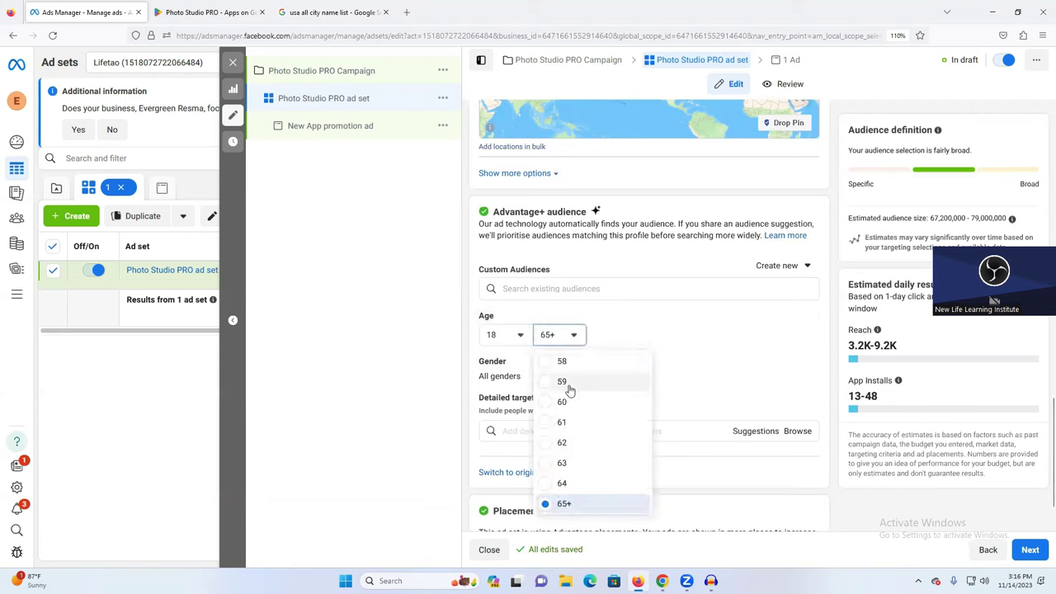
{"action": "scroll", "coordinate": [568, 392], "scroll_direction": "up", "scroll_amount": 3}
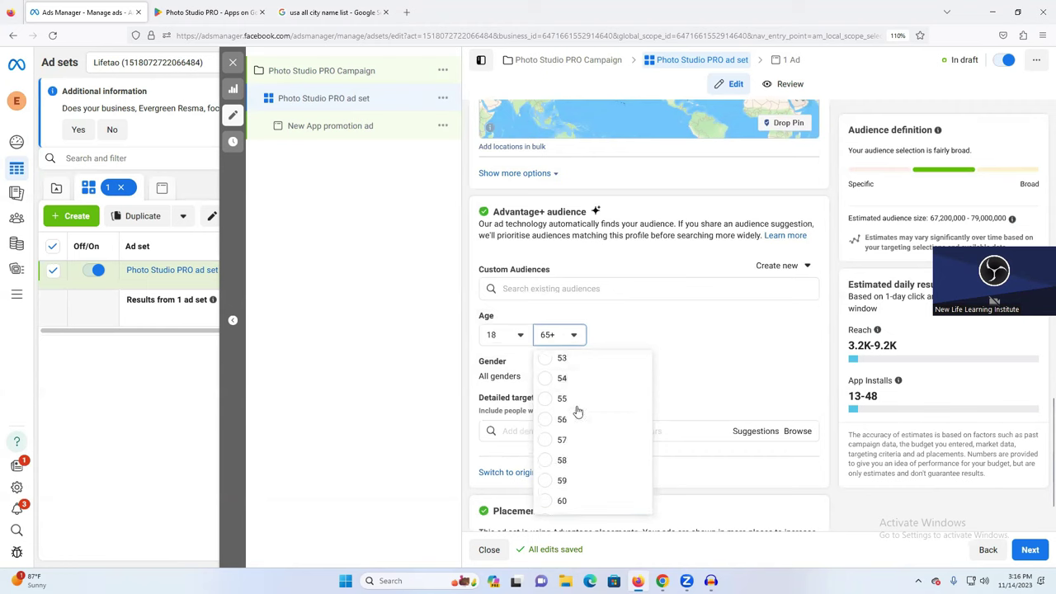
{"action": "scroll", "coordinate": [571, 452], "scroll_direction": "up", "scroll_amount": 3}
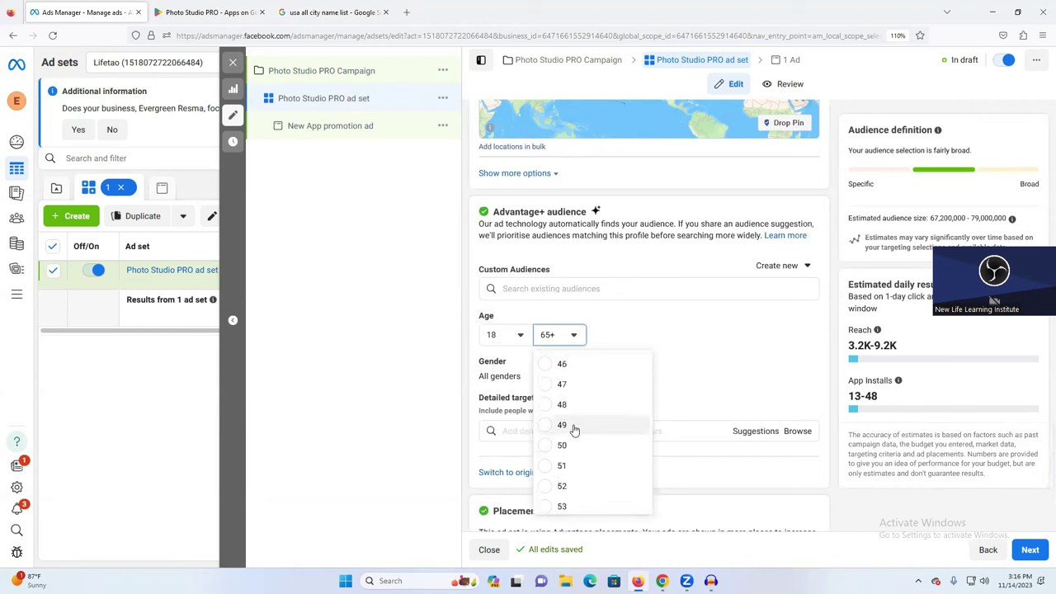
{"action": "scroll", "coordinate": [575, 429], "scroll_direction": "up", "scroll_amount": 1}
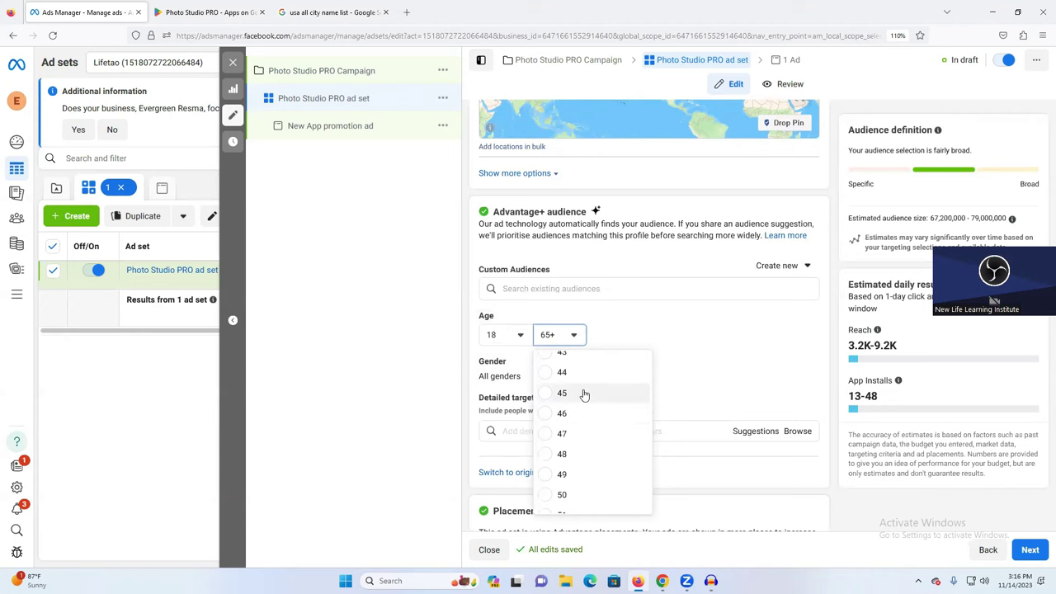
{"action": "left_click", "coordinate": [584, 394]}
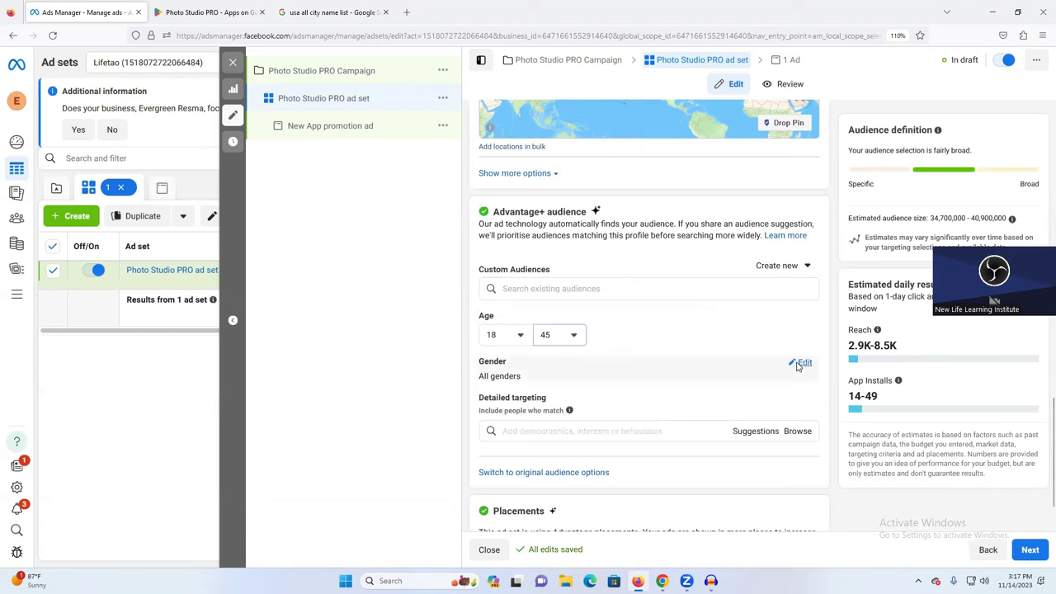
Step: Open the gender options, keeping All, and add the interest "Photograph (photography)" to the detailed targeting
{"action": "left_click", "coordinate": [800, 363]}
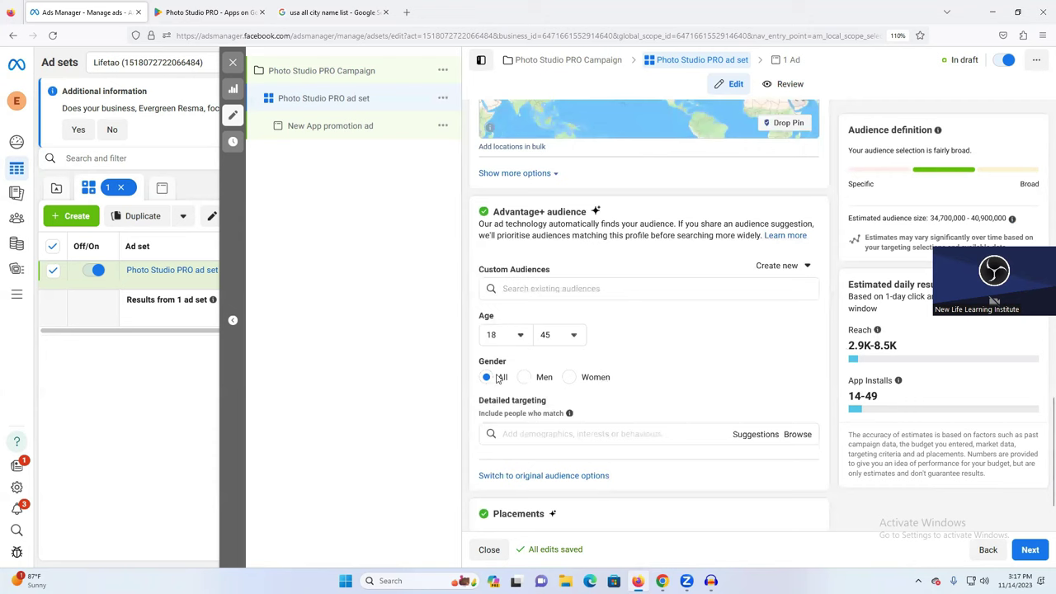
{"action": "mouse_move", "coordinate": [512, 362]}
{"action": "scroll", "coordinate": [668, 381], "scroll_direction": "down", "scroll_amount": 1}
{"action": "left_click", "coordinate": [565, 364]}
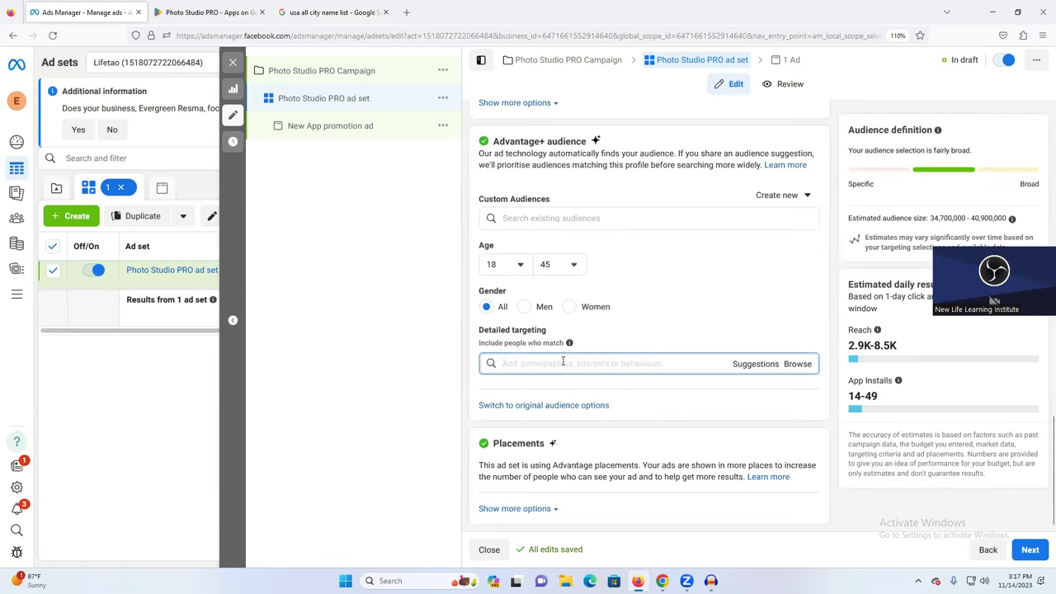
{"action": "type", "text": "photo"}
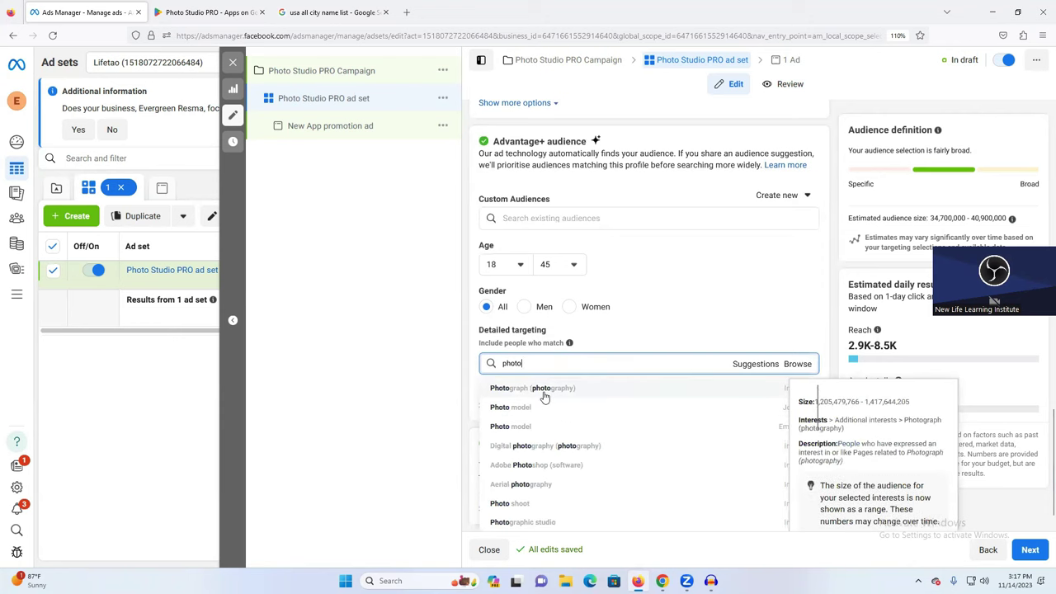
{"action": "left_click", "coordinate": [545, 389]}
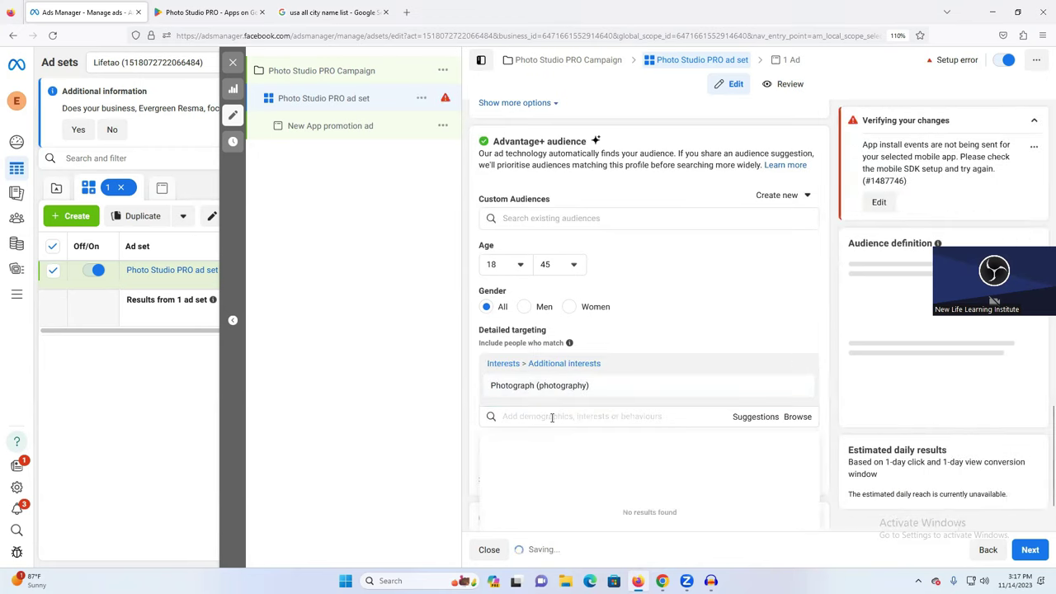
Step: Search the detailed targeting for "photo" again and add the job title "Photo model"
{"action": "type", "text": "p"}
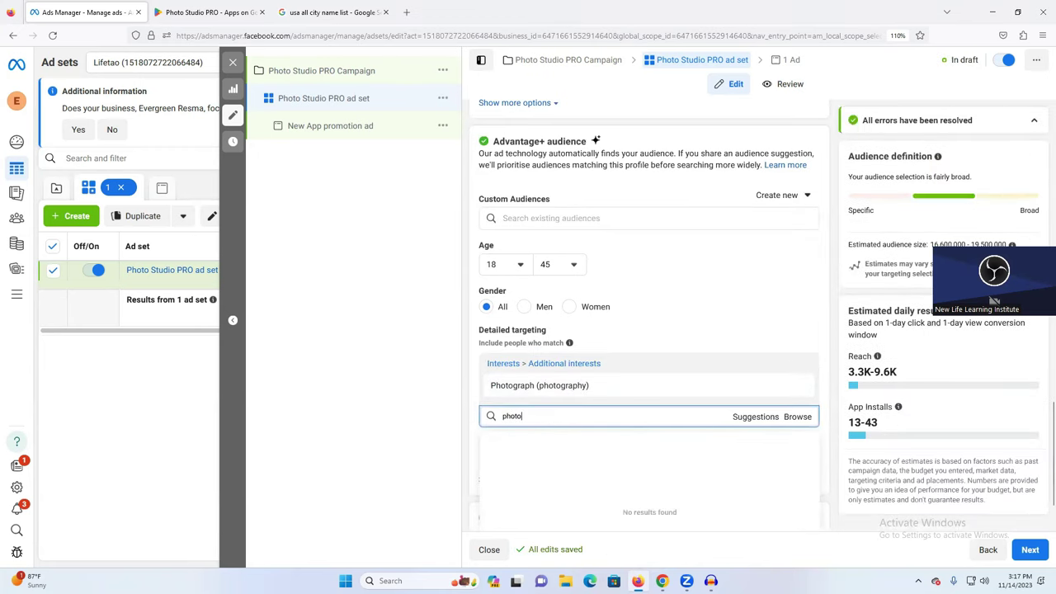
{"action": "type", "text": "hoto"}
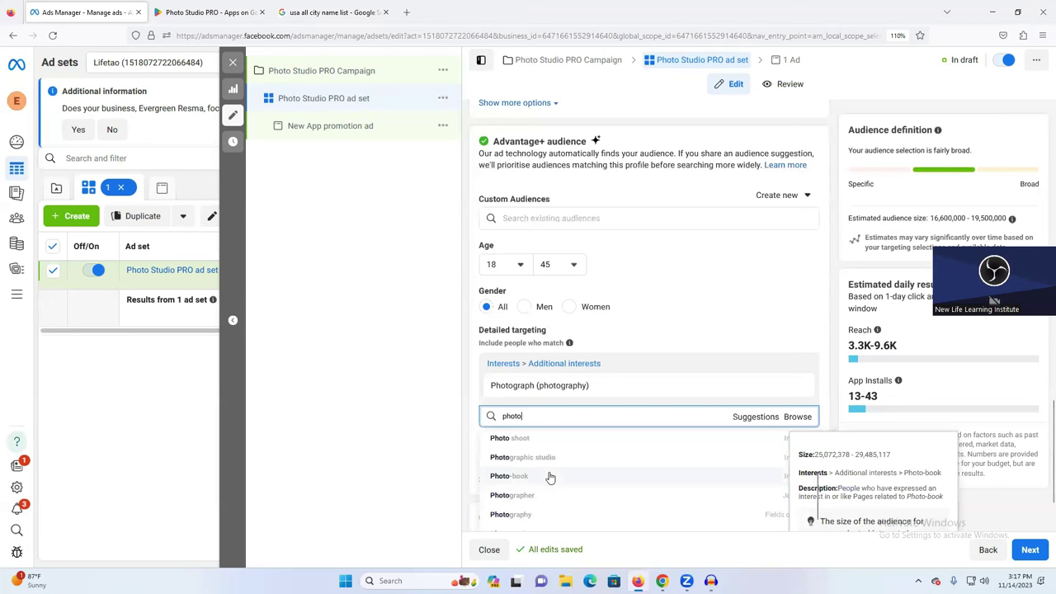
{"action": "scroll", "coordinate": [551, 474], "scroll_direction": "down", "scroll_amount": 2}
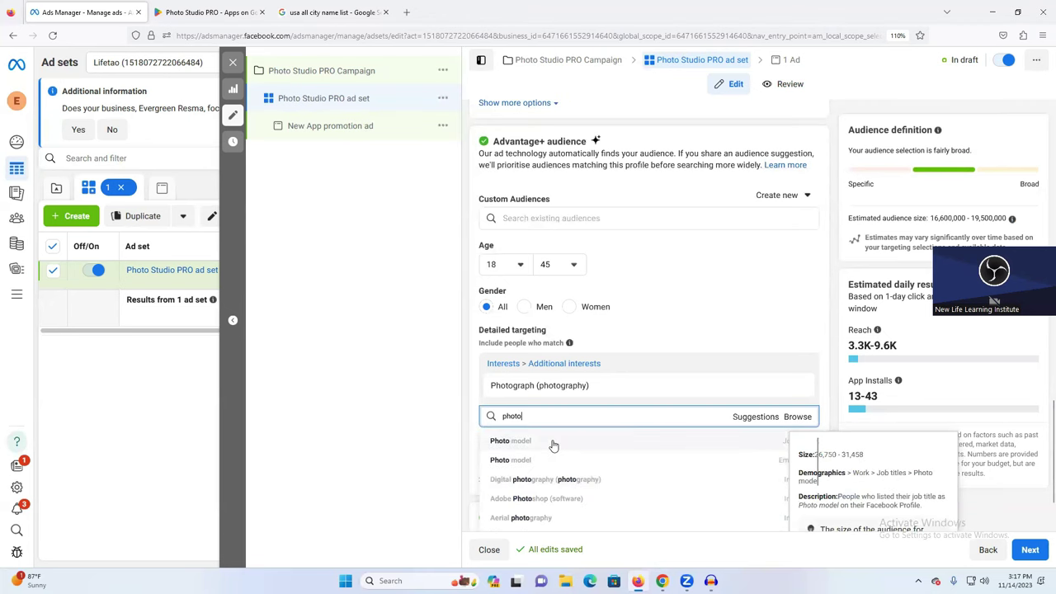
{"action": "left_click", "coordinate": [553, 443]}
{"action": "left_click", "coordinate": [557, 459]}
{"action": "scroll", "coordinate": [598, 413], "scroll_direction": "down", "scroll_amount": 1}
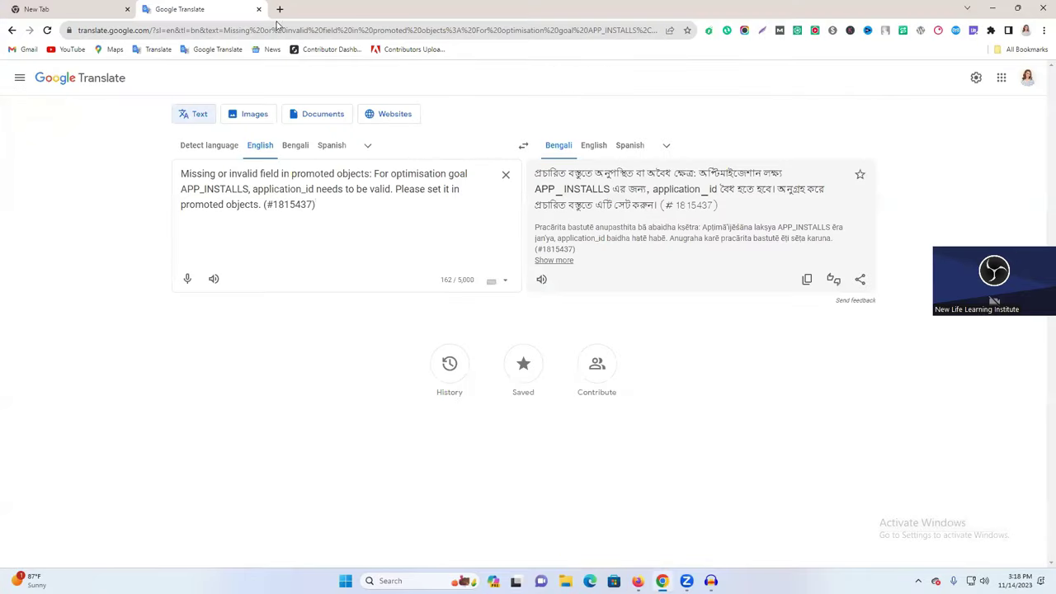
Step: Switch to Chrome, search Google for "facebook audience targeting tool" on a new page and open the Audience Builder website
{"action": "left_click", "coordinate": [280, 9]}
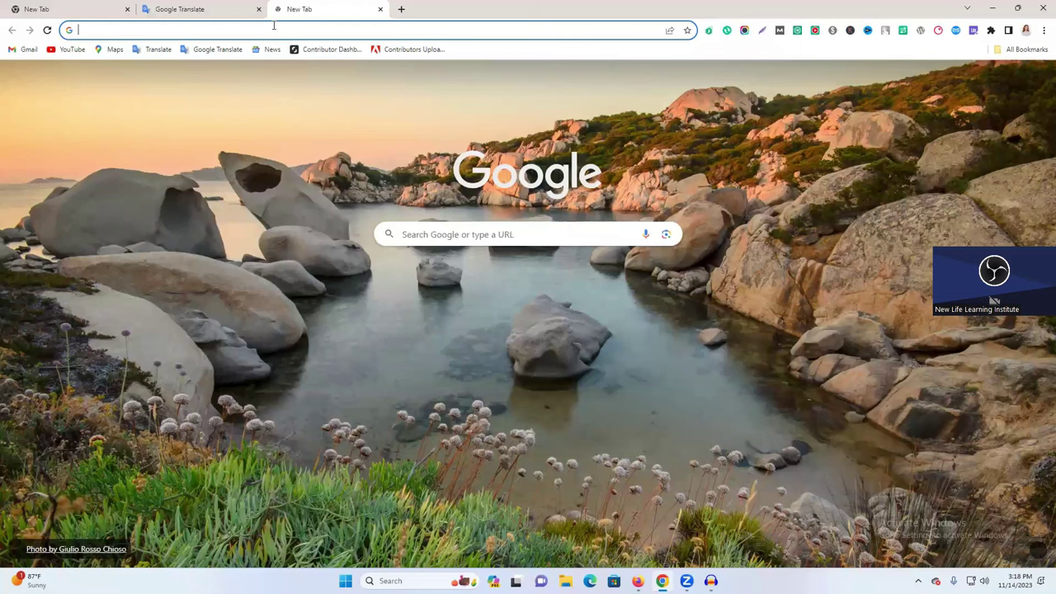
{"action": "type", "text": "facebook video download online"}
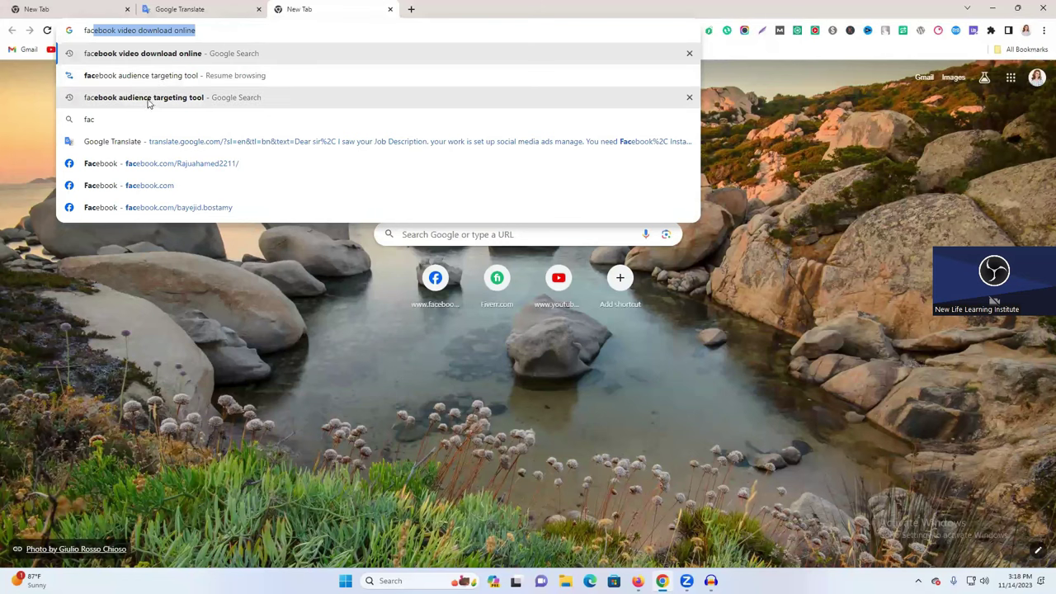
{"action": "left_click", "coordinate": [178, 99]}
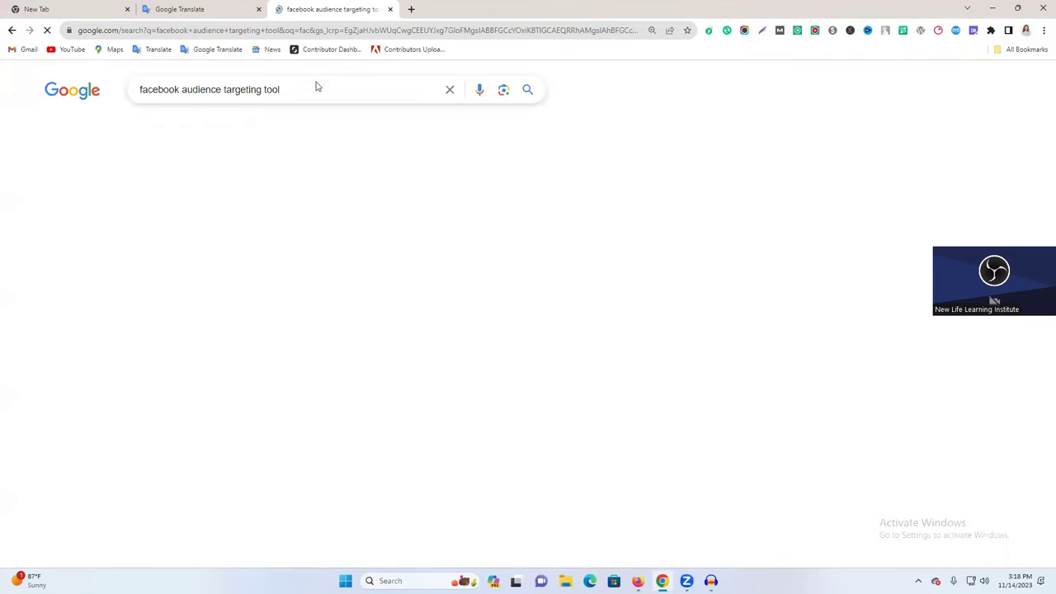
{"action": "scroll", "coordinate": [239, 297], "scroll_direction": "down", "scroll_amount": 3}
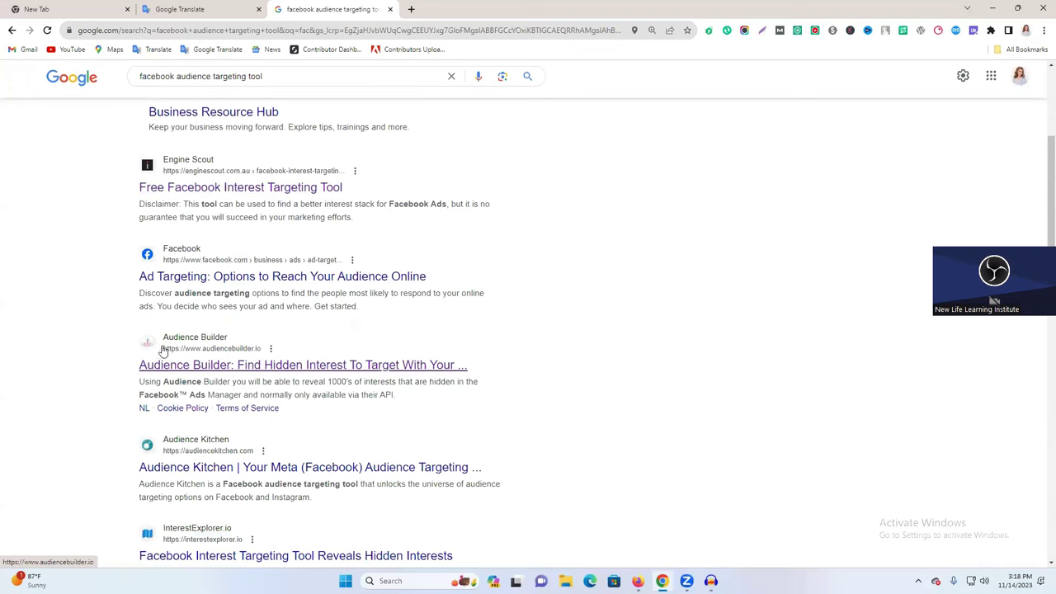
{"action": "left_click", "coordinate": [221, 370]}
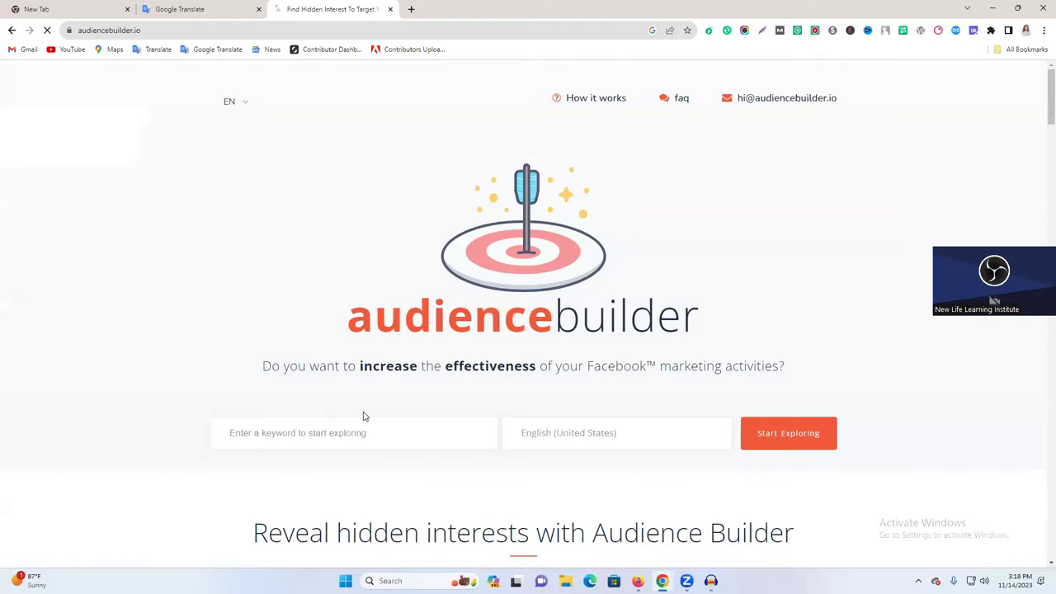
Step: Explore Audience Builder for interests matching the keyword "photo editing"
{"action": "left_click", "coordinate": [306, 433]}
{"action": "type", "text": "photo editing"}
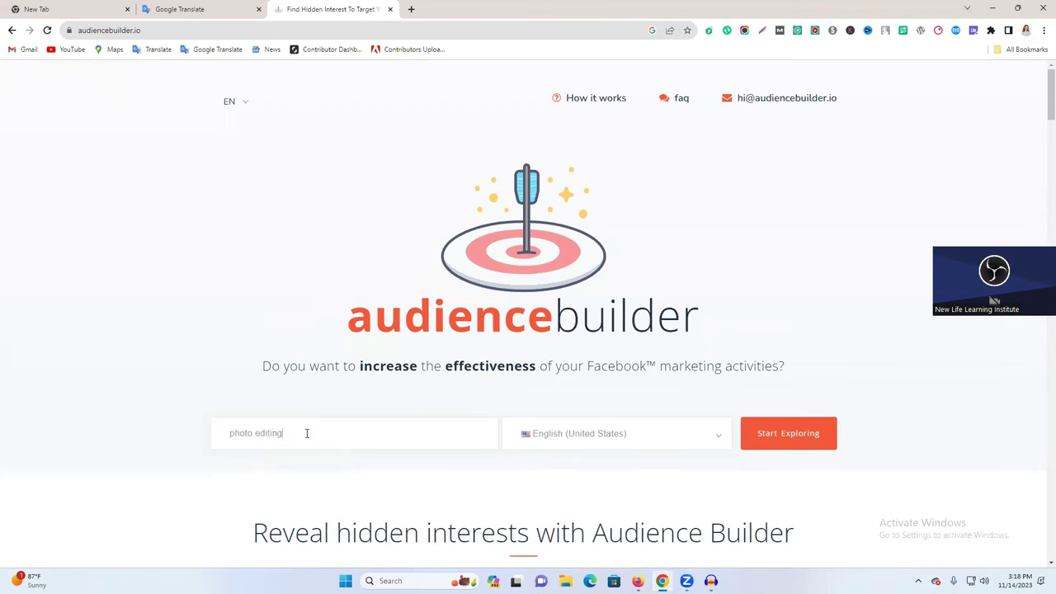
{"action": "key", "text": "Return"}
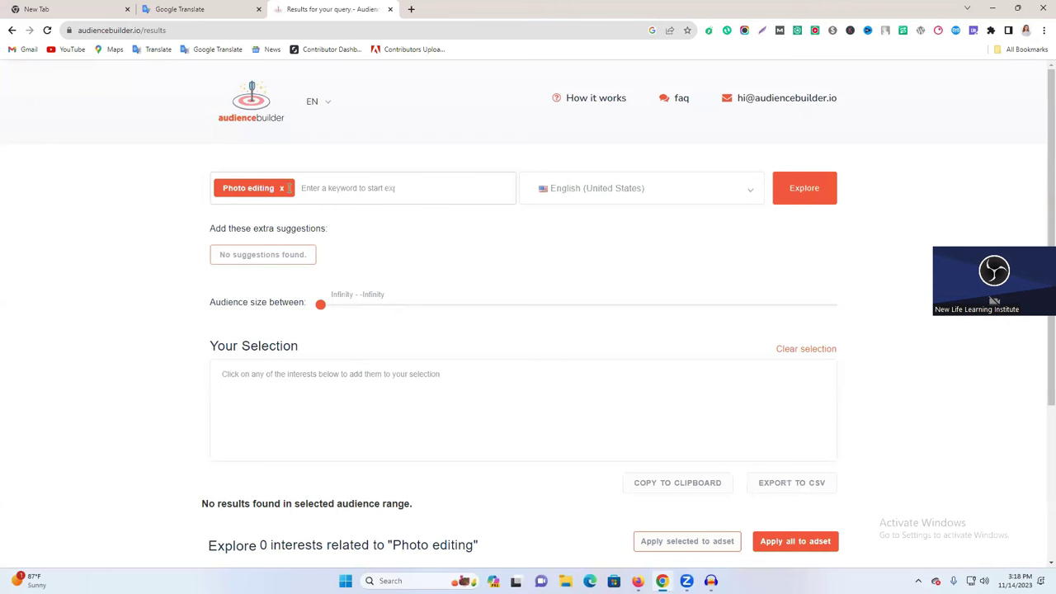
Step: Replace the Audience Builder keyword with "photo" and look over the suggested interests
{"action": "left_click", "coordinate": [282, 188]}
{"action": "type", "text": "phot"}
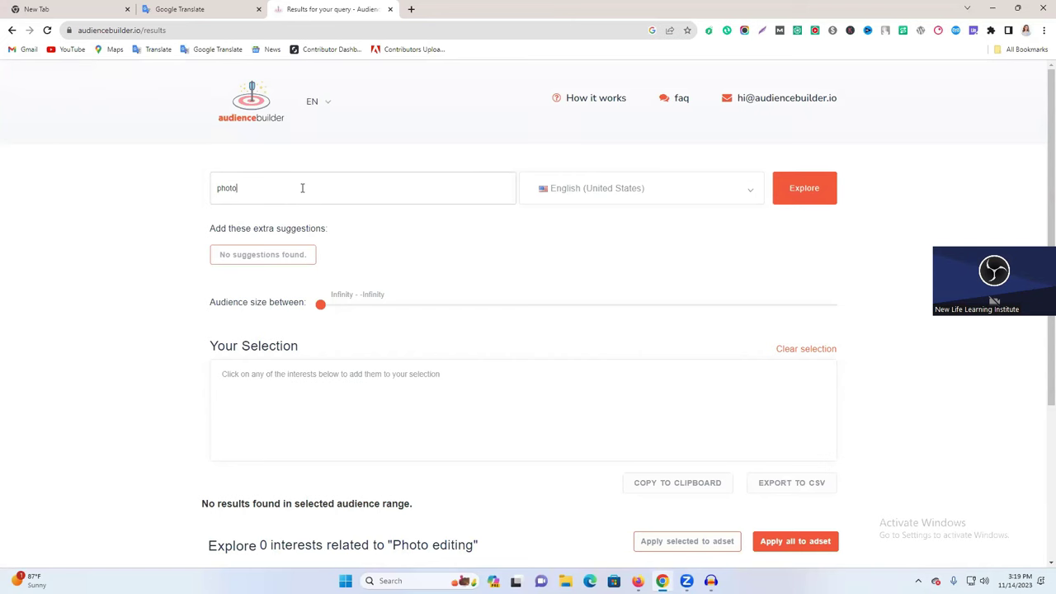
{"action": "type", "text": "o"}
{"action": "key", "text": "Return"}
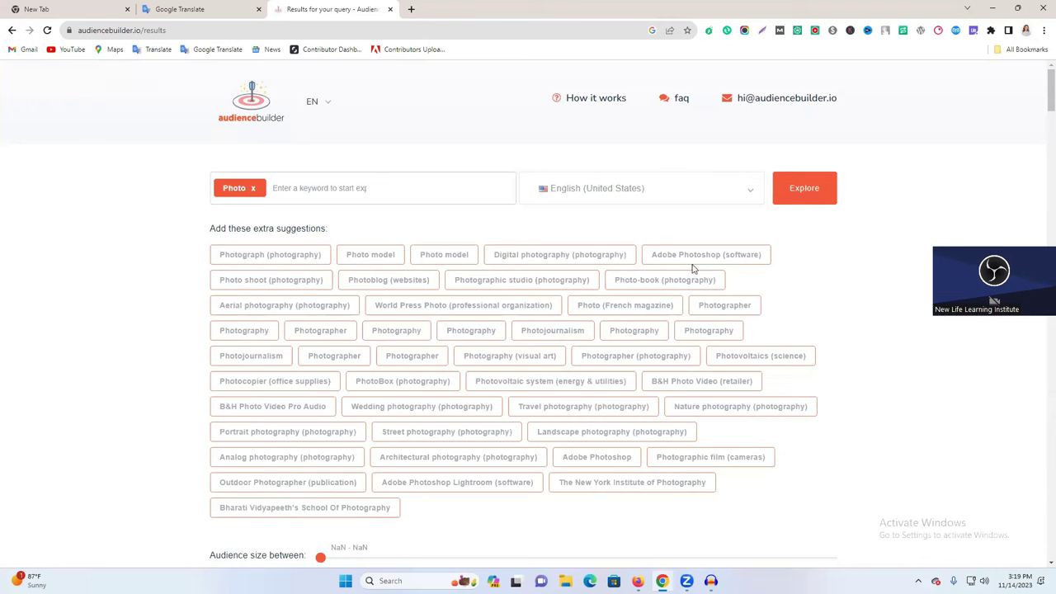
{"action": "left_click_drag", "start_coordinate": [213, 247], "coordinate": [610, 495]}
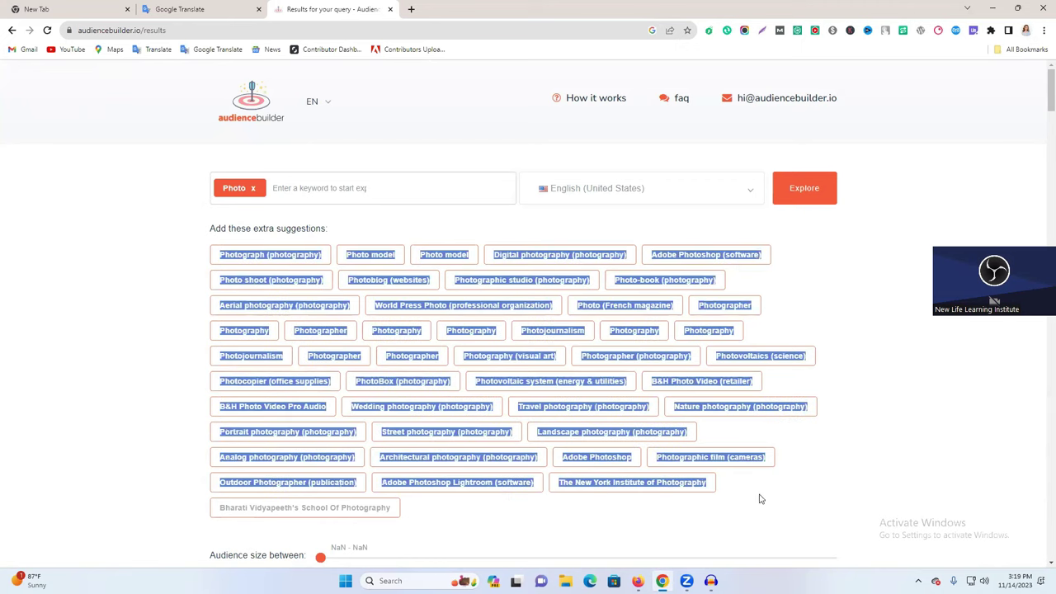
{"action": "left_click", "coordinate": [854, 475]}
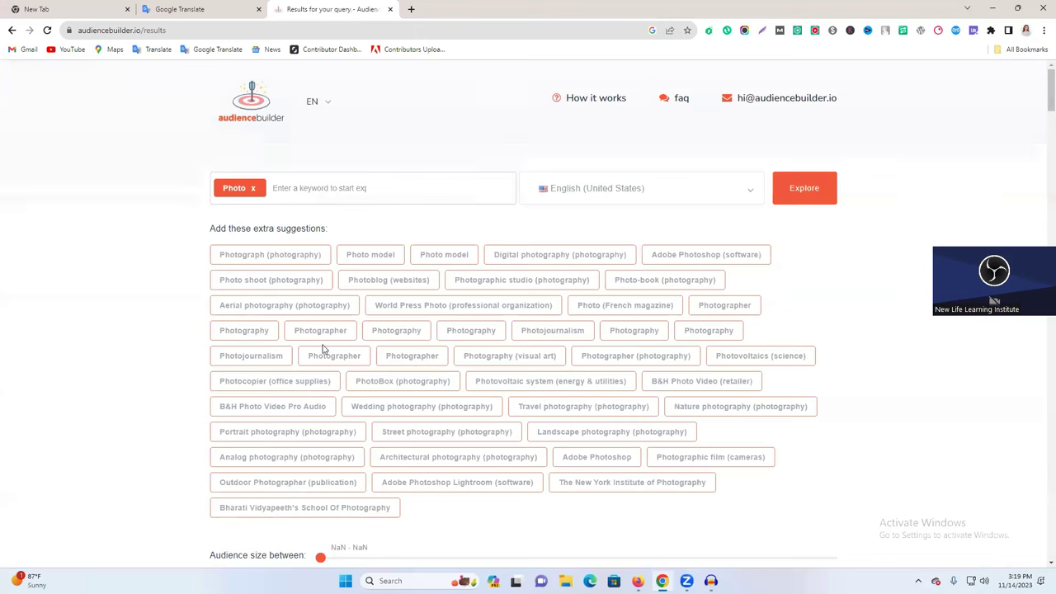
Step: Copy the suggestion "Photographer" and use it in Ads Manager's detailed targeting to add the interest "Photographer (photography)"
{"action": "left_click_drag", "start_coordinate": [290, 333], "coordinate": [360, 335]}
{"action": "key", "text": "ctrl+c"}
{"action": "left_click", "coordinate": [637, 581]}
{"action": "left_click", "coordinate": [602, 409]}
{"action": "key", "text": "ctrl+v"}
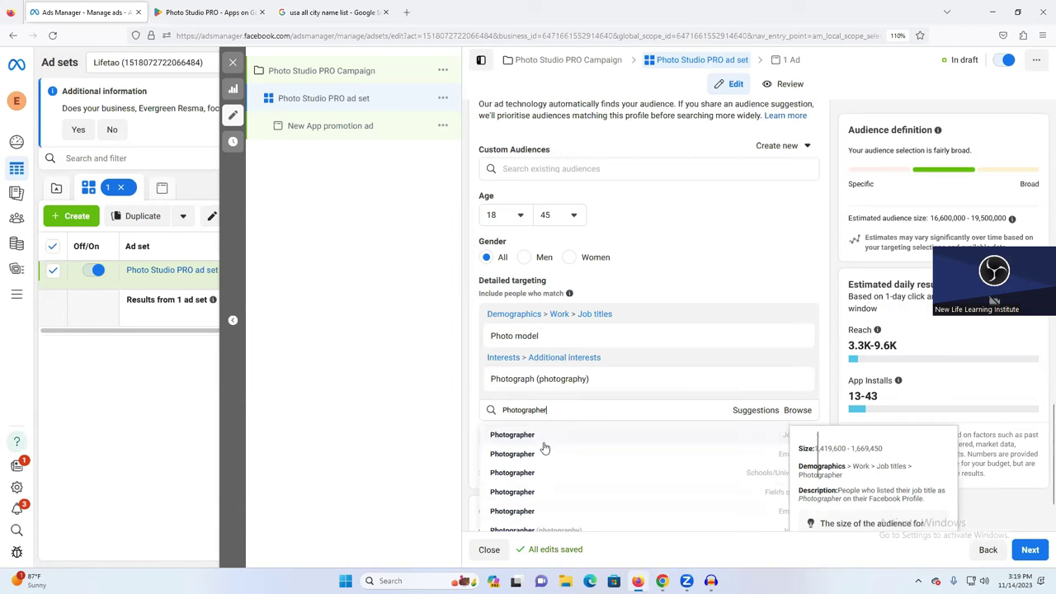
{"action": "scroll", "coordinate": [544, 467], "scroll_direction": "down", "scroll_amount": 1}
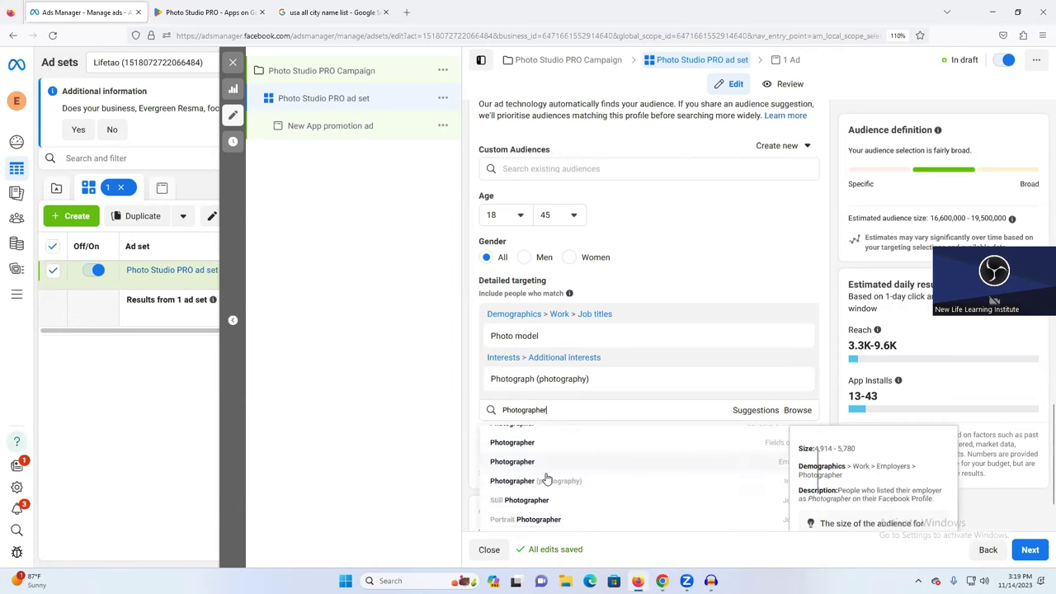
{"action": "left_click", "coordinate": [536, 480]}
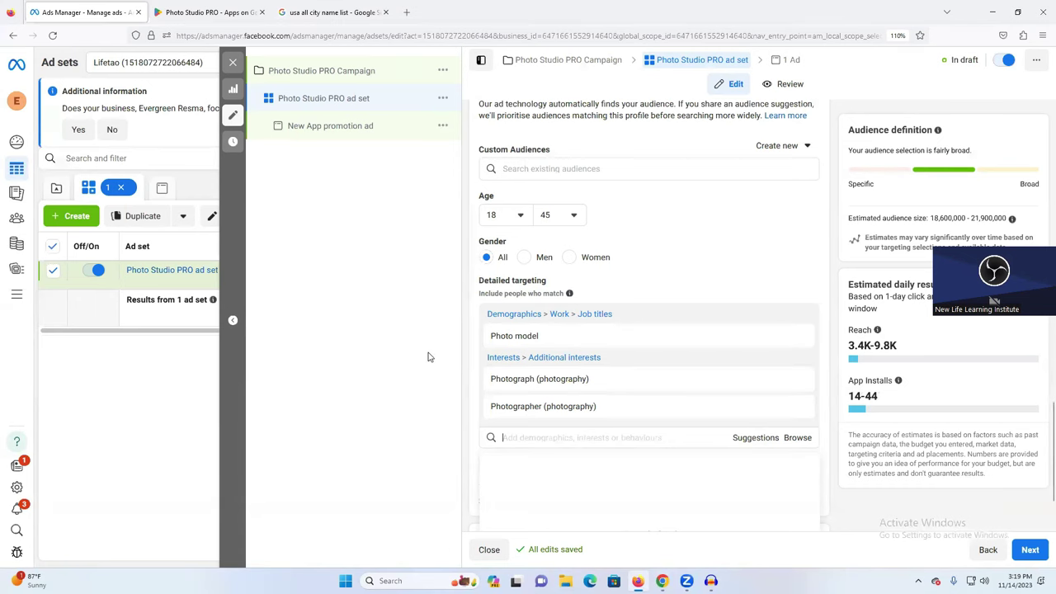
Step: Switch the ad set to the original audience options and expand the additional placement options
{"action": "scroll", "coordinate": [649, 422], "scroll_direction": "down", "scroll_amount": 1}
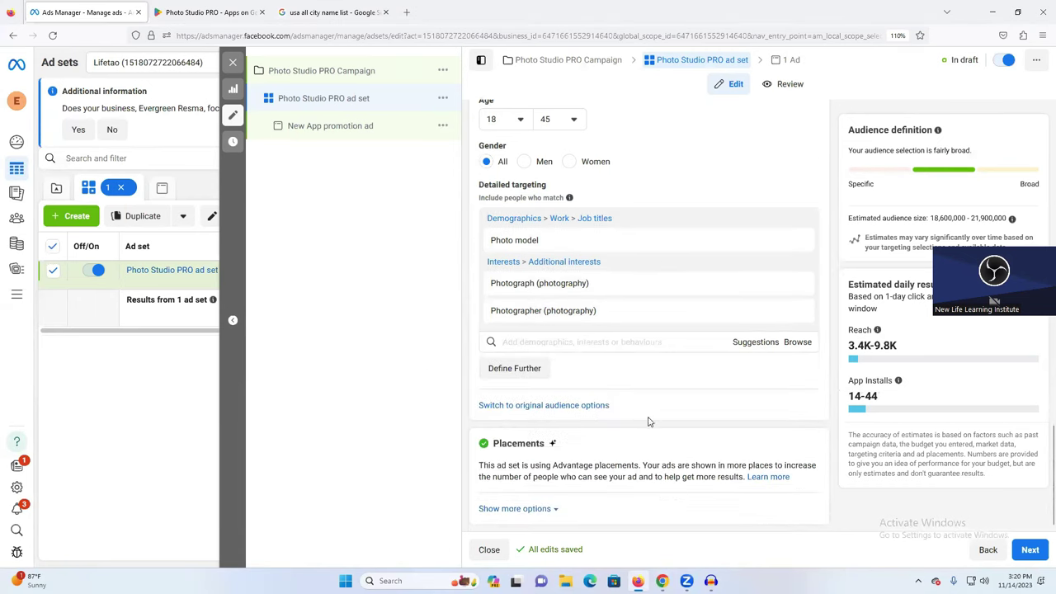
{"action": "left_click", "coordinate": [533, 408]}
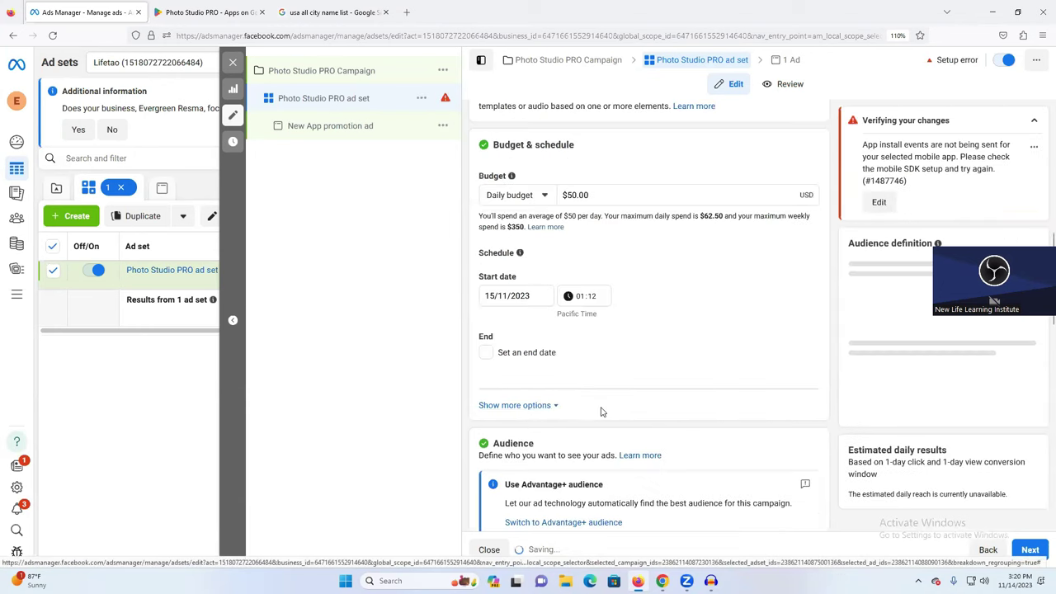
{"action": "scroll", "coordinate": [565, 413], "scroll_direction": "down", "scroll_amount": 6}
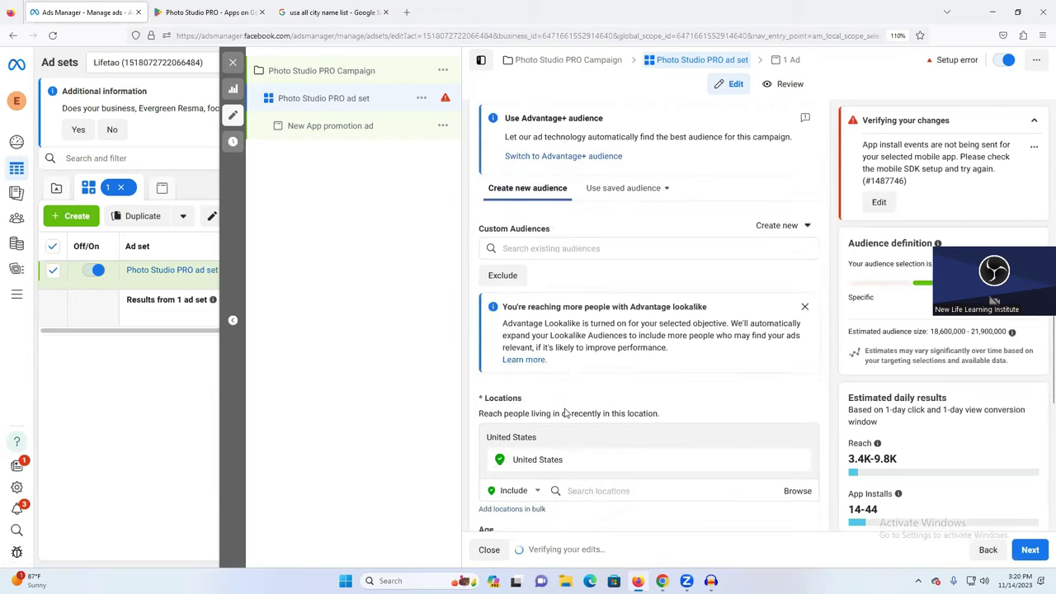
{"action": "scroll", "coordinate": [565, 412], "scroll_direction": "down", "scroll_amount": 3}
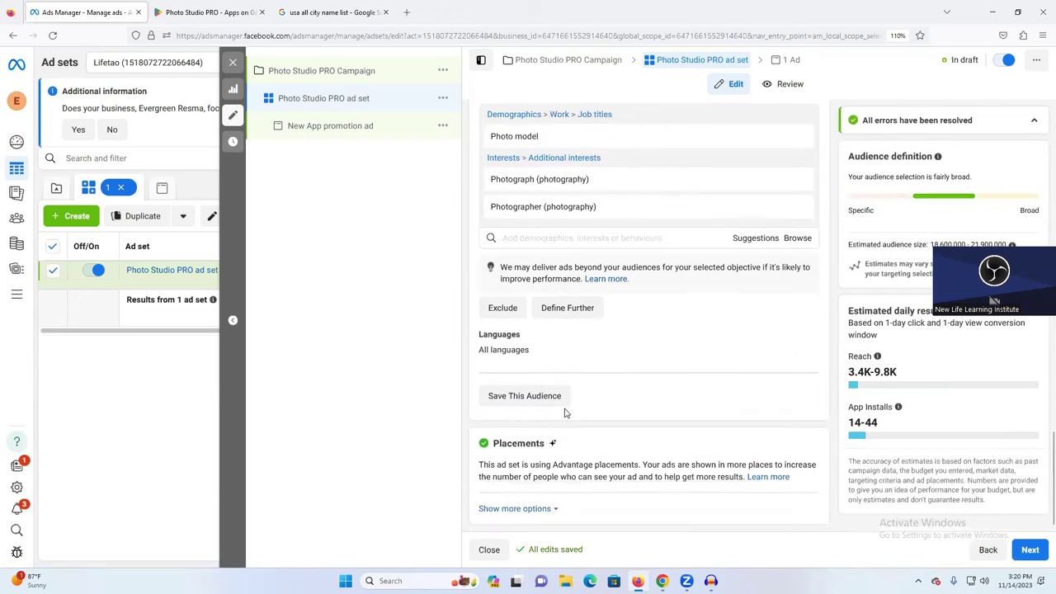
{"action": "left_click", "coordinate": [528, 508]}
{"action": "scroll", "coordinate": [601, 490], "scroll_direction": "down", "scroll_amount": 2}
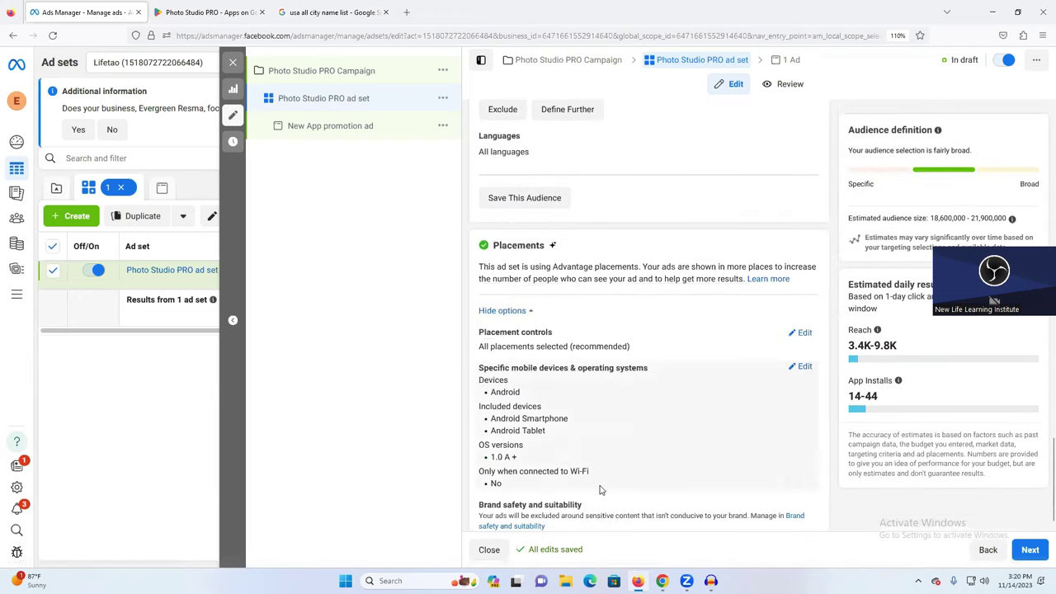
Step: Edit the ad set's specific mobile devices and add Vivo S1 Pro to the included devices
{"action": "left_click", "coordinate": [801, 366]}
{"action": "scroll", "coordinate": [625, 423], "scroll_direction": "down", "scroll_amount": 2}
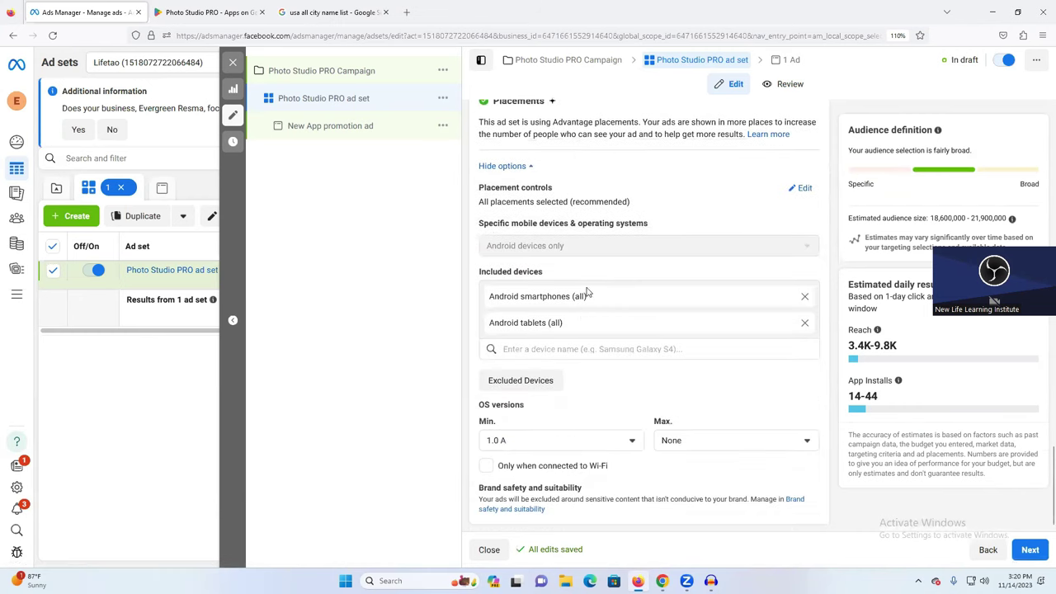
{"action": "left_click", "coordinate": [566, 348]}
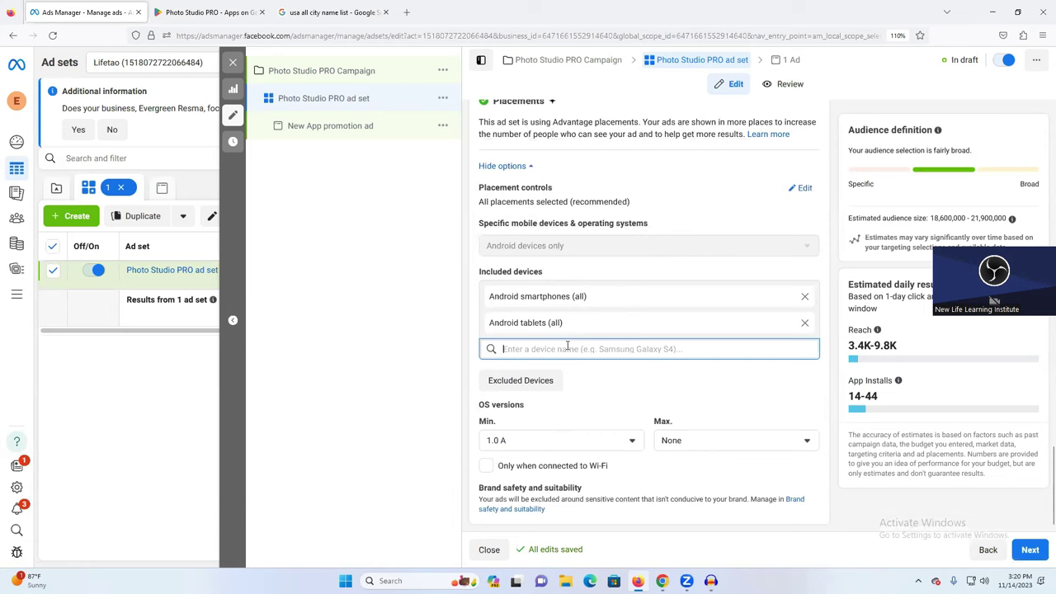
{"action": "type", "text": "vivo"}
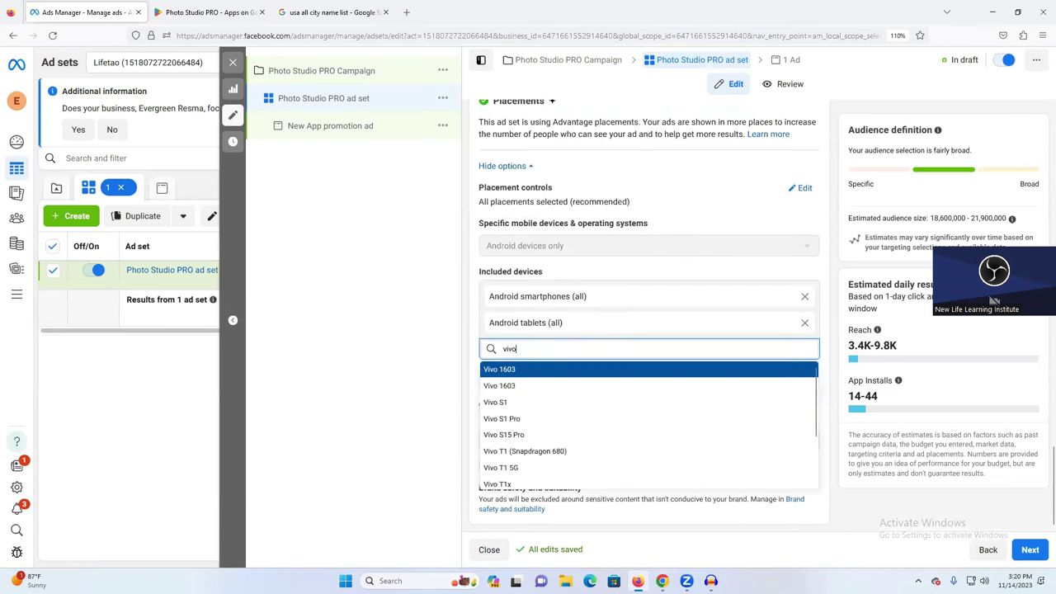
{"action": "left_click", "coordinate": [600, 426]}
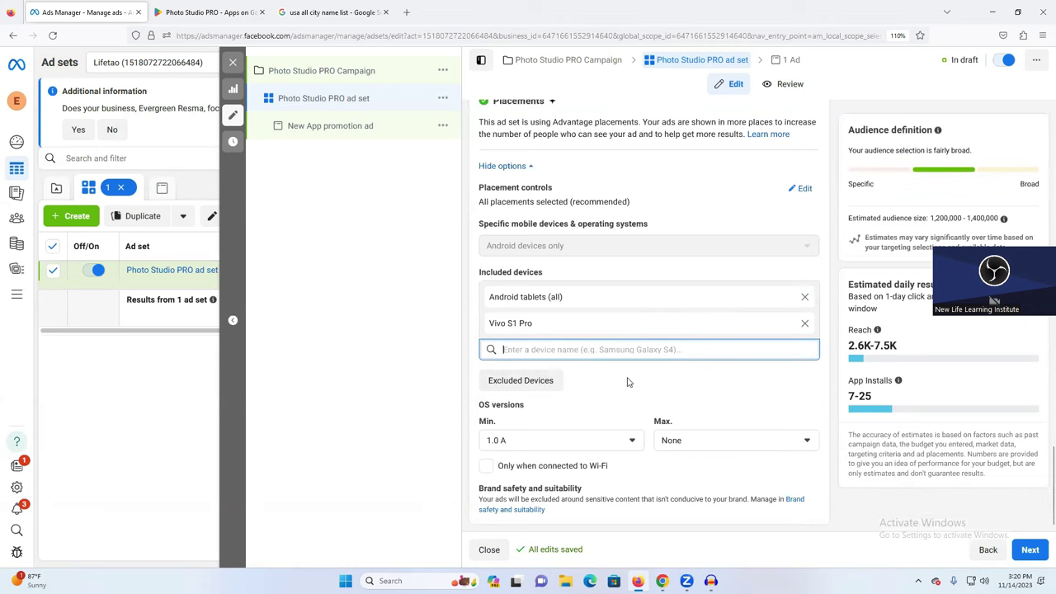
Step: Add Samsung Galaxy A04 to the ad set's included devices
{"action": "scroll", "coordinate": [589, 407], "scroll_direction": "up", "scroll_amount": 1}
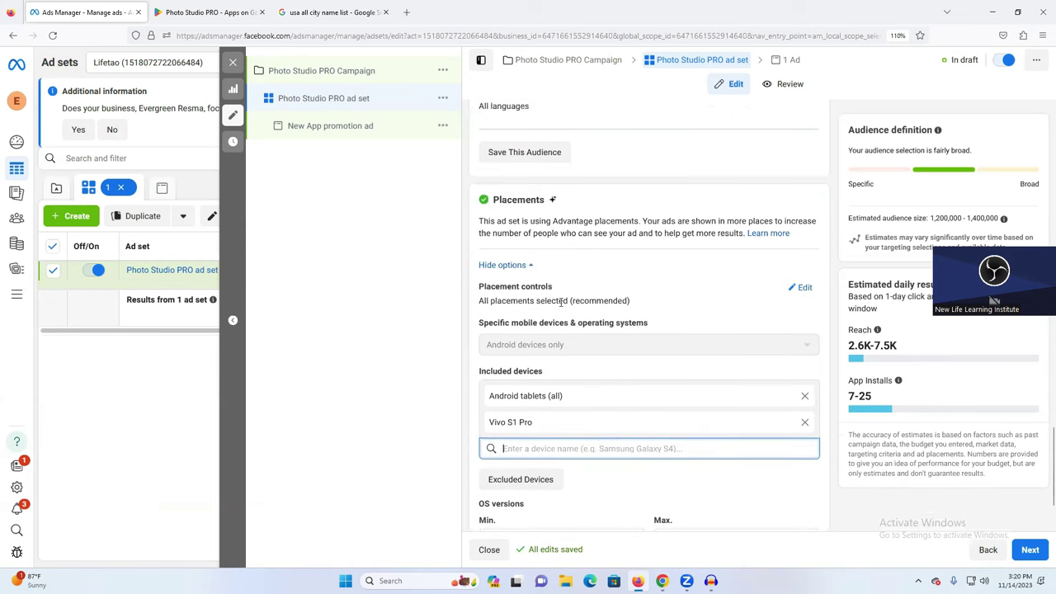
{"action": "scroll", "coordinate": [655, 402], "scroll_direction": "down", "scroll_amount": 1}
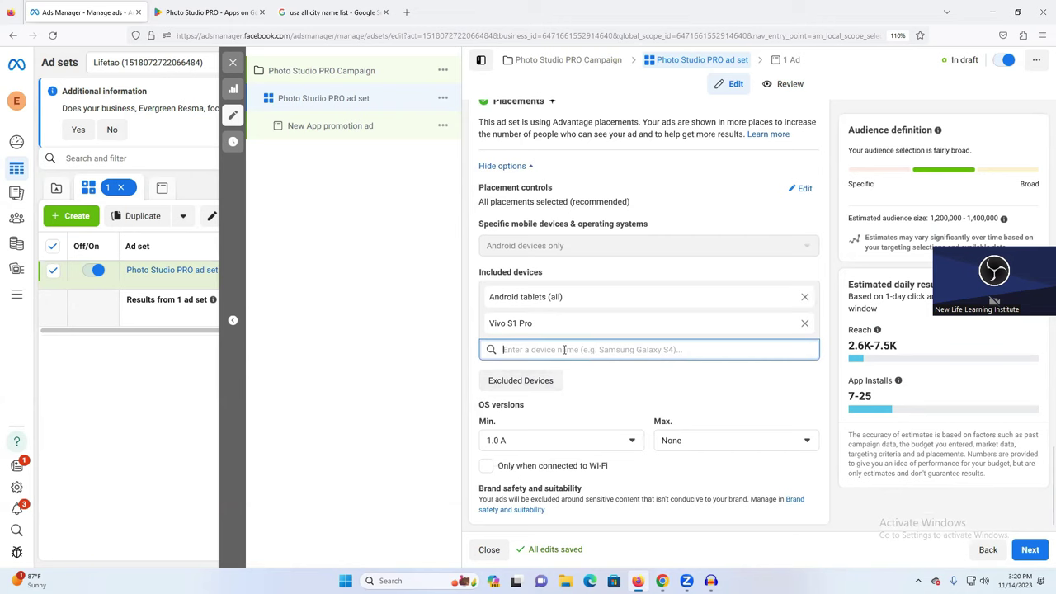
{"action": "type", "text": "sam"}
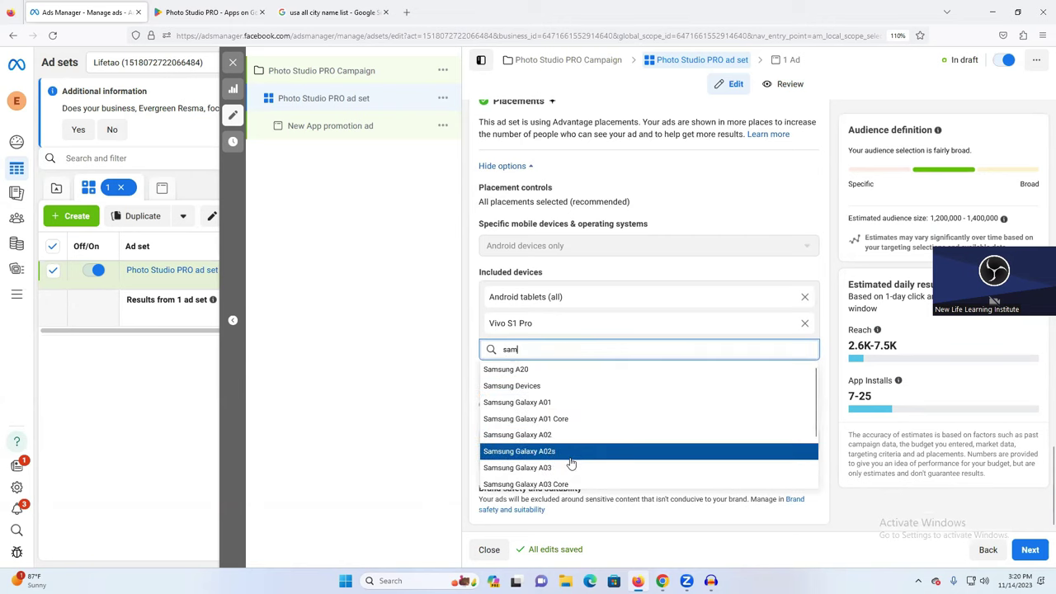
{"action": "scroll", "coordinate": [572, 465], "scroll_direction": "down", "scroll_amount": 1}
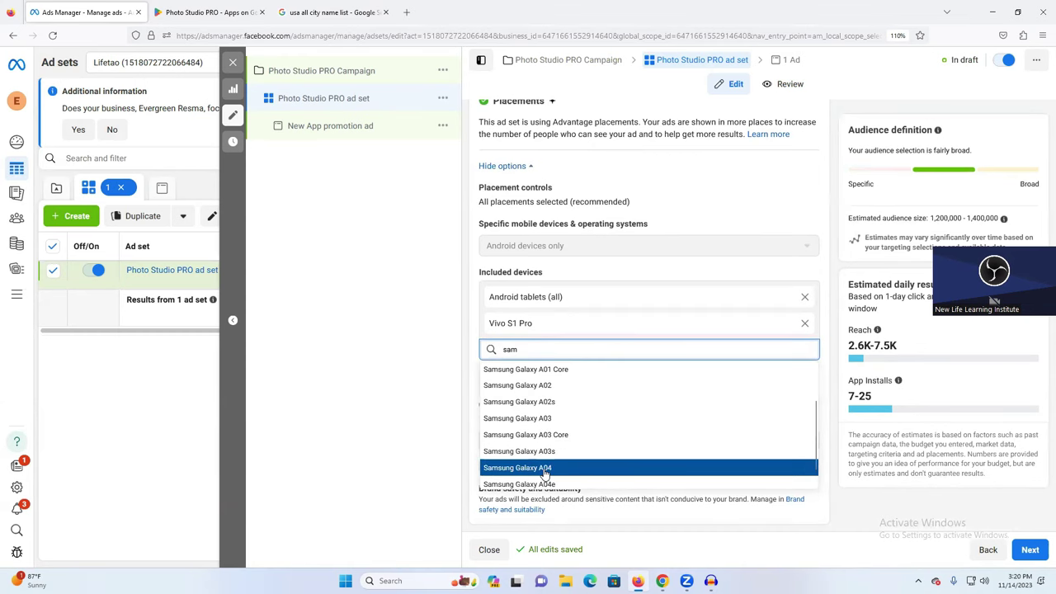
{"action": "left_click", "coordinate": [544, 468]}
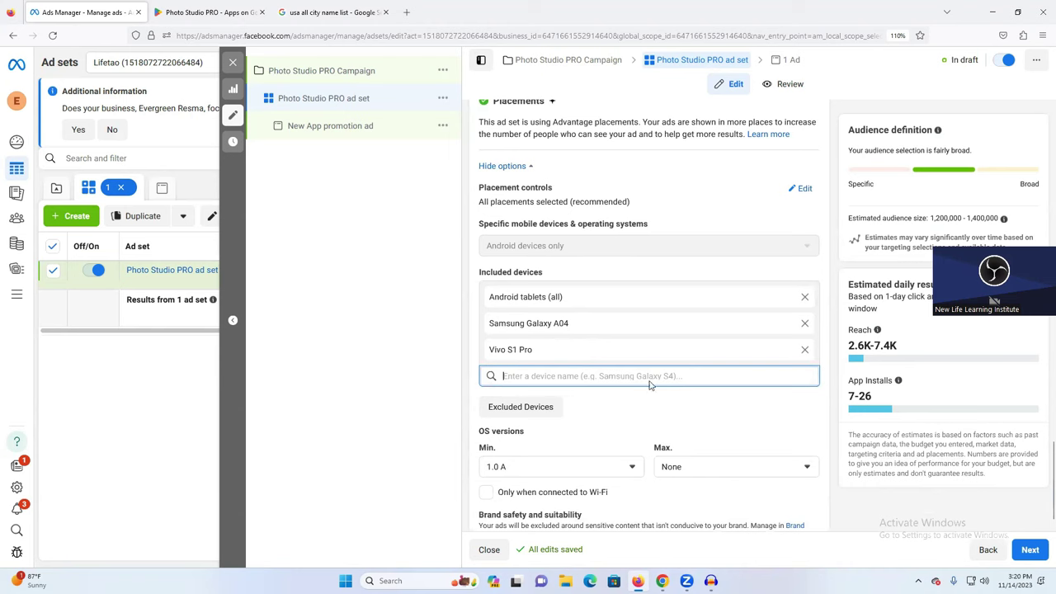
{"action": "scroll", "coordinate": [656, 386], "scroll_direction": "down", "scroll_amount": 1}
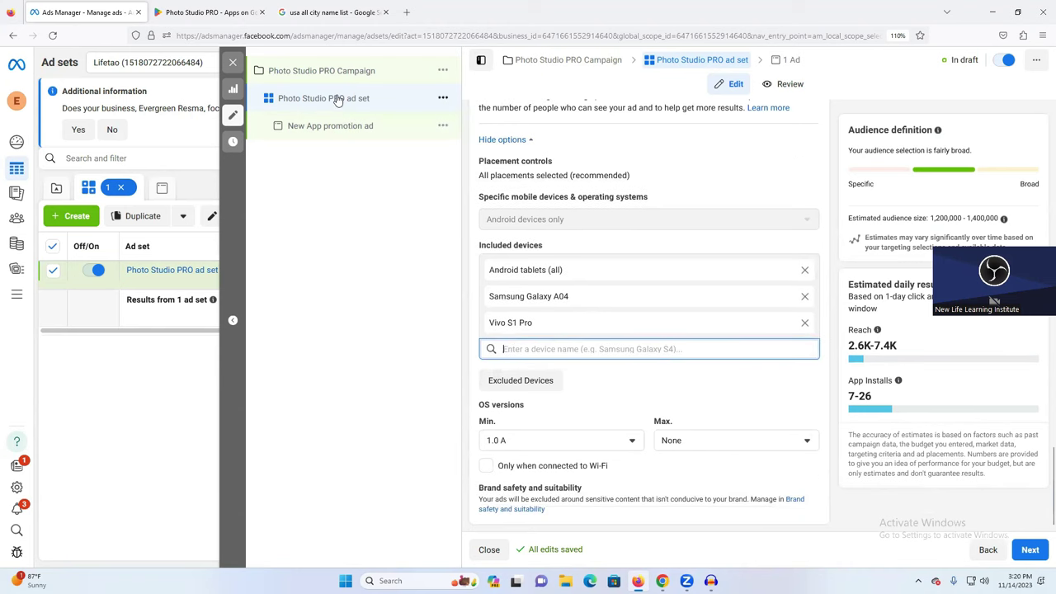
Step: Continue to the ad level and rename the ad "Photo Studio PRO promotion ad", copying the app name from its Google Play page
{"action": "left_click", "coordinate": [1031, 549]}
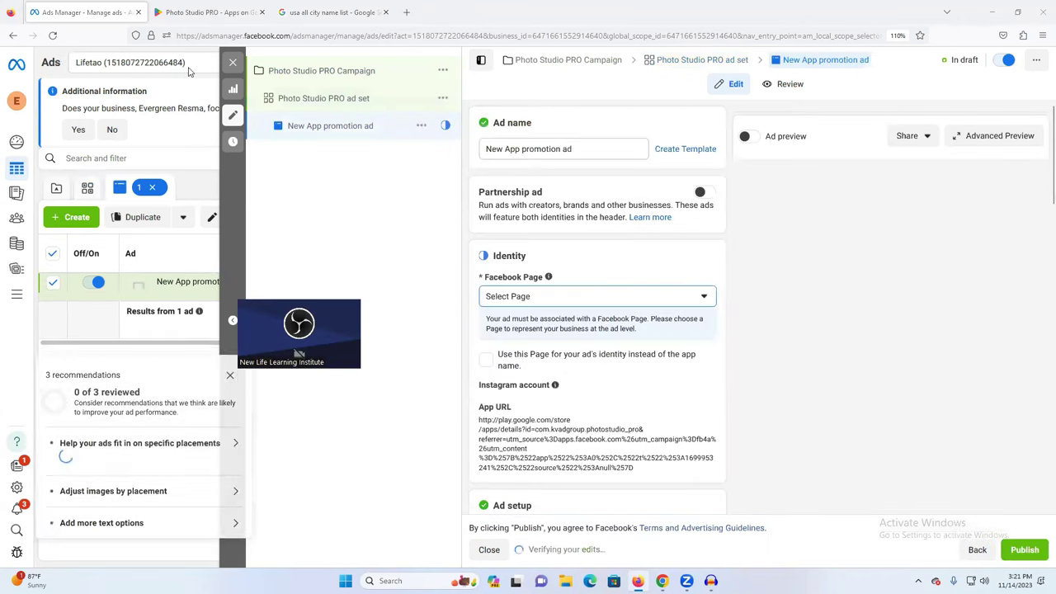
{"action": "left_click", "coordinate": [195, 7]}
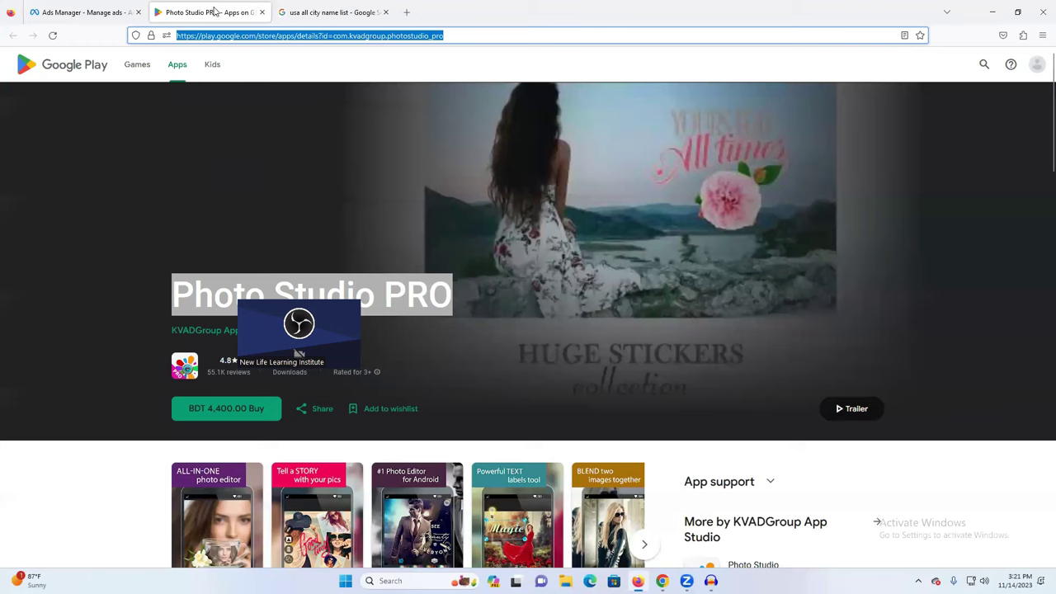
{"action": "key", "text": "ctrl+shift+Tab"}
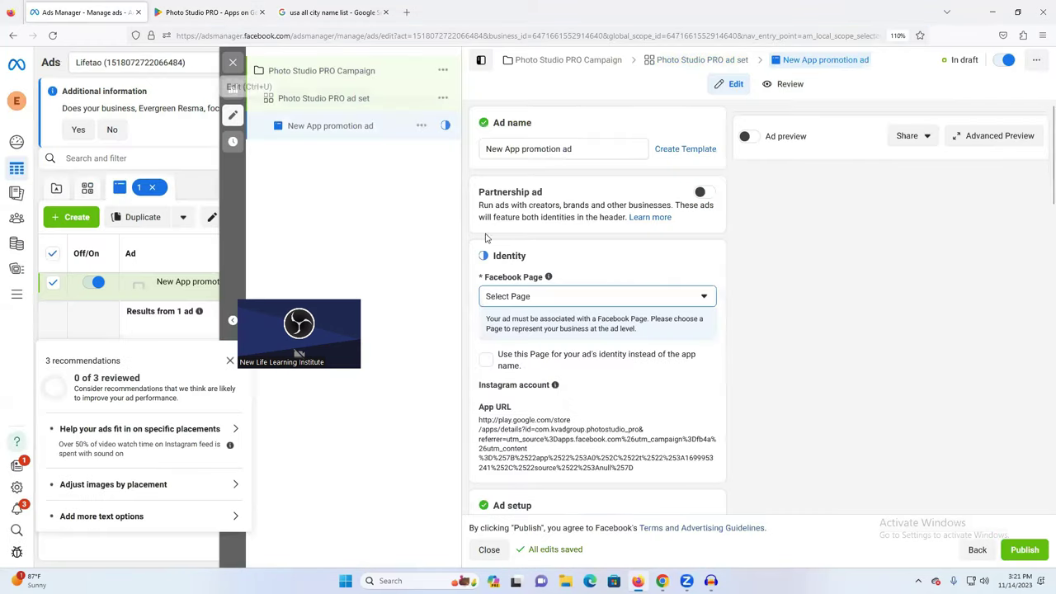
{"action": "left_click_drag", "start_coordinate": [522, 148], "coordinate": [457, 149]}
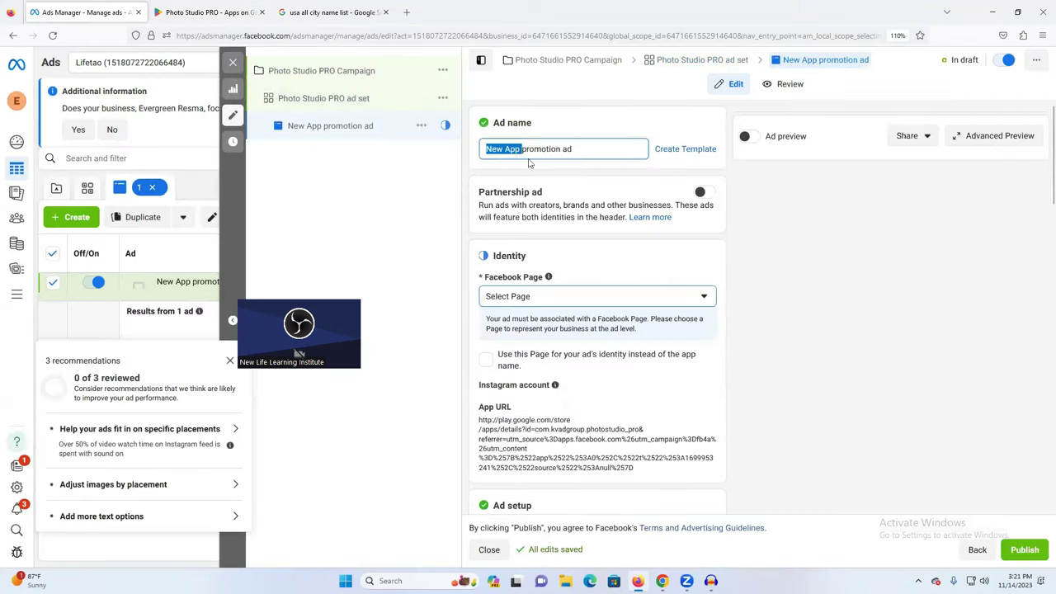
{"action": "key", "text": "ctrl+v"}
{"action": "left_click", "coordinate": [175, 7]}
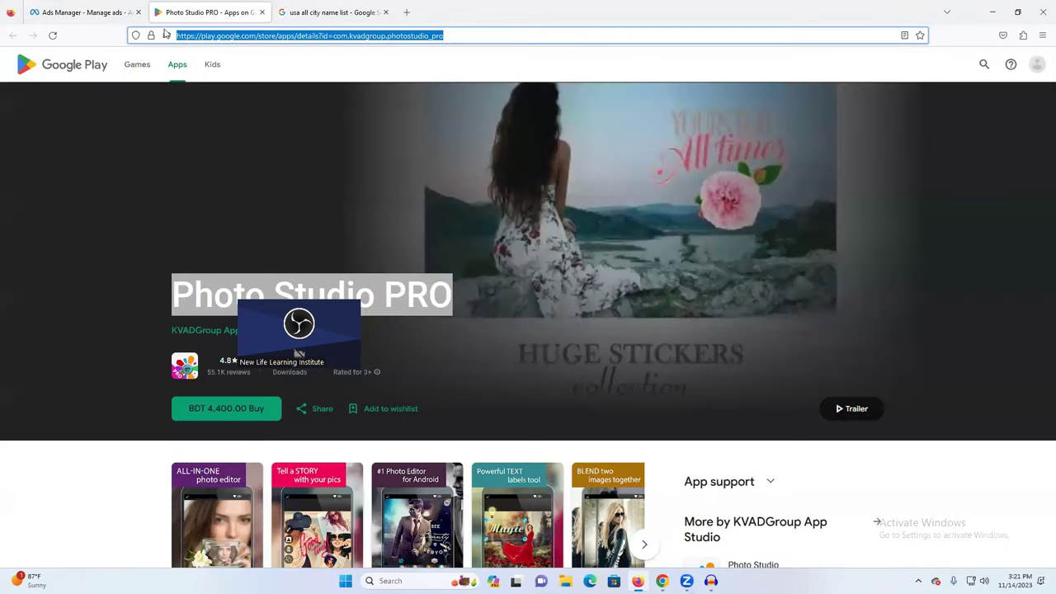
{"action": "triple_click", "coordinate": [219, 297]}
{"action": "key", "text": "ctrl+c"}
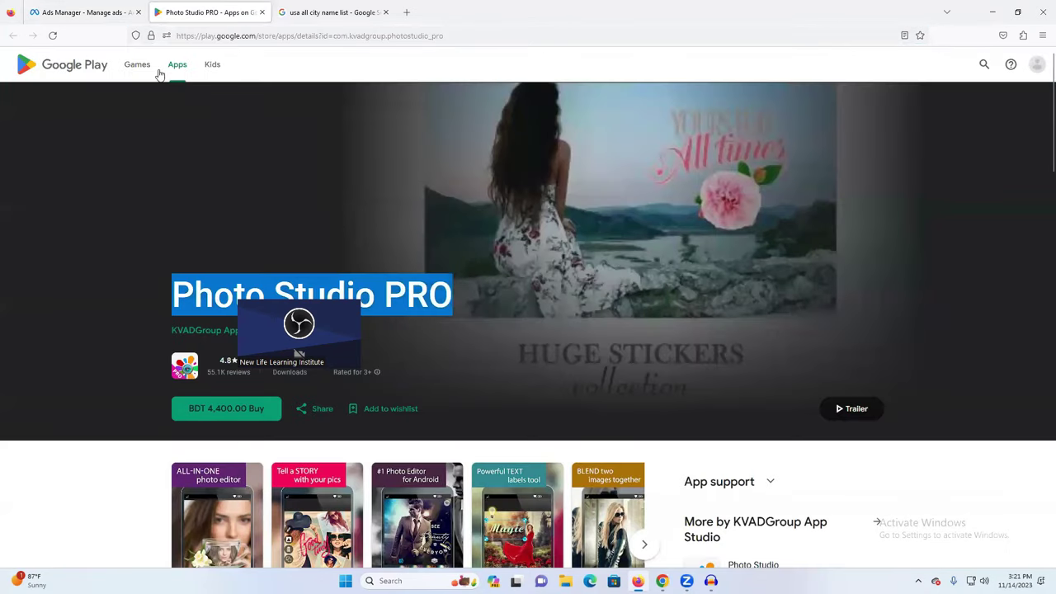
{"action": "left_click", "coordinate": [83, 11]}
{"action": "key", "text": "ctrl+v"}
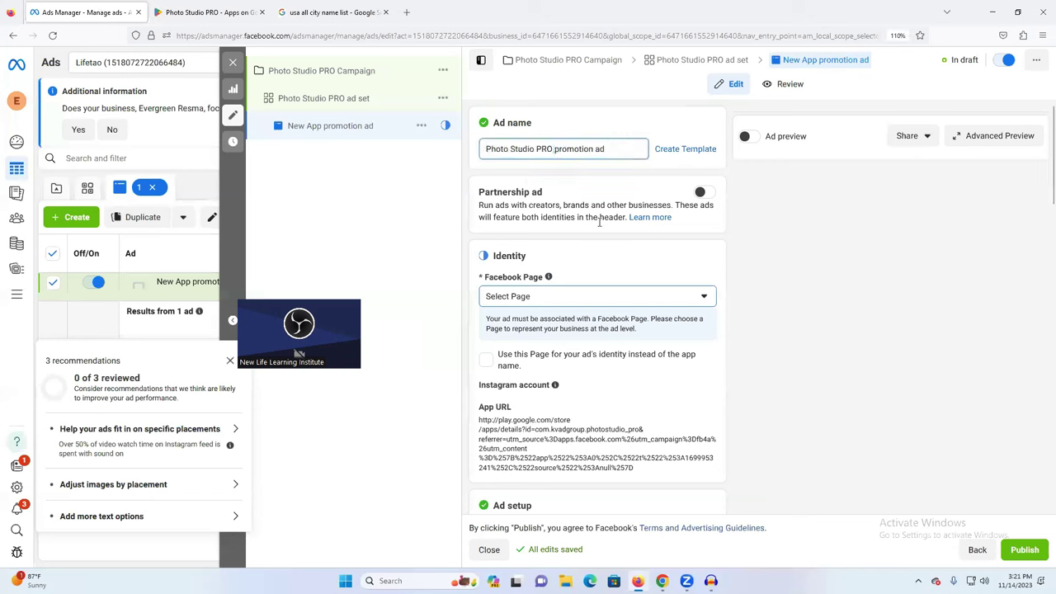
Step: Browse the personal Facebook Pages and choose Fashion io as the ad's identity
{"action": "left_click", "coordinate": [560, 303]}
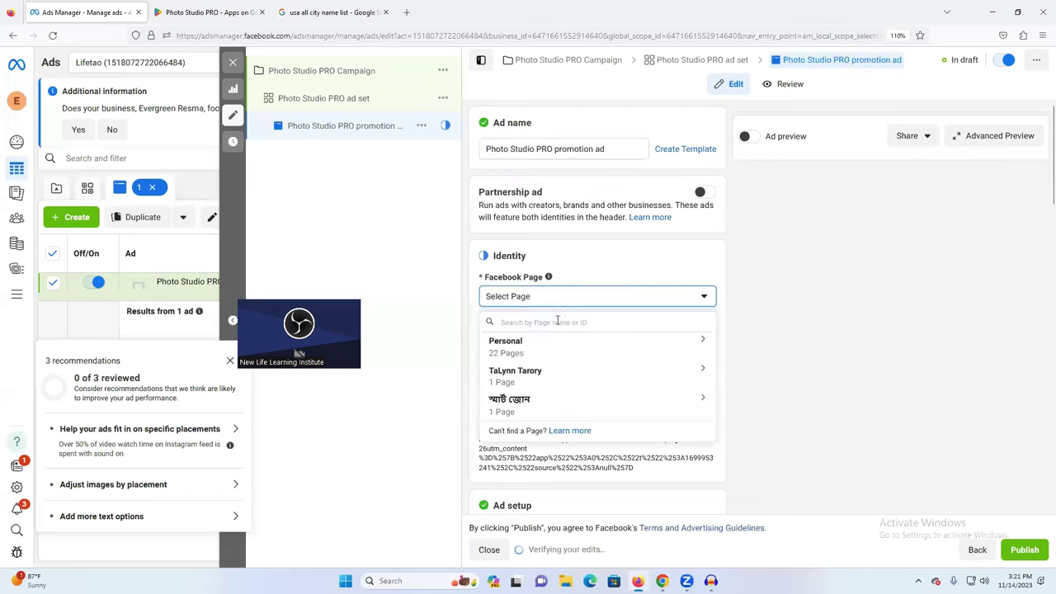
{"action": "left_click", "coordinate": [540, 356]}
{"action": "scroll", "coordinate": [549, 405], "scroll_direction": "down", "scroll_amount": 5}
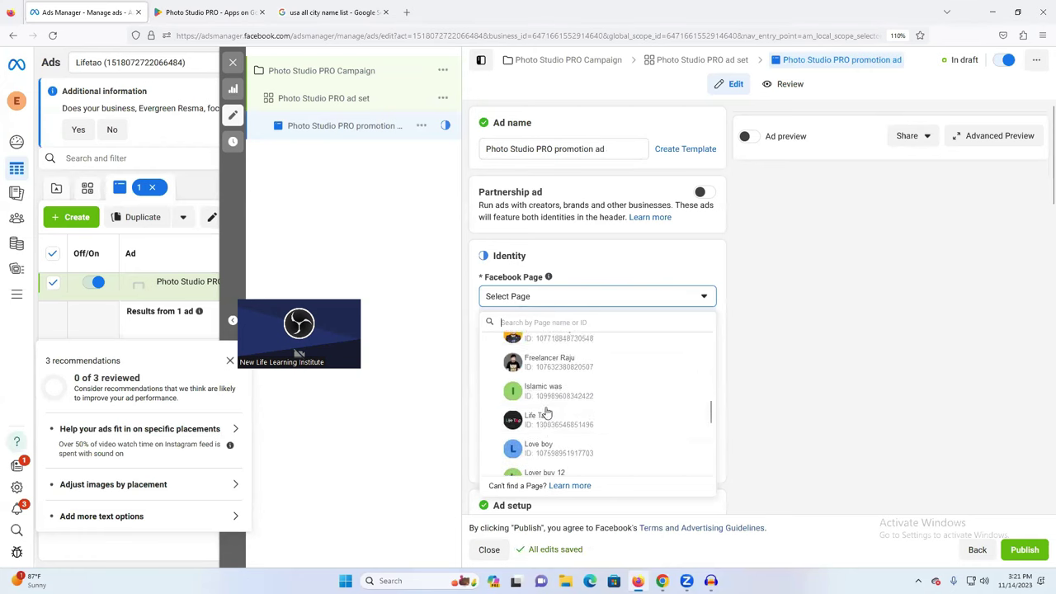
{"action": "scroll", "coordinate": [573, 417], "scroll_direction": "down", "scroll_amount": 5}
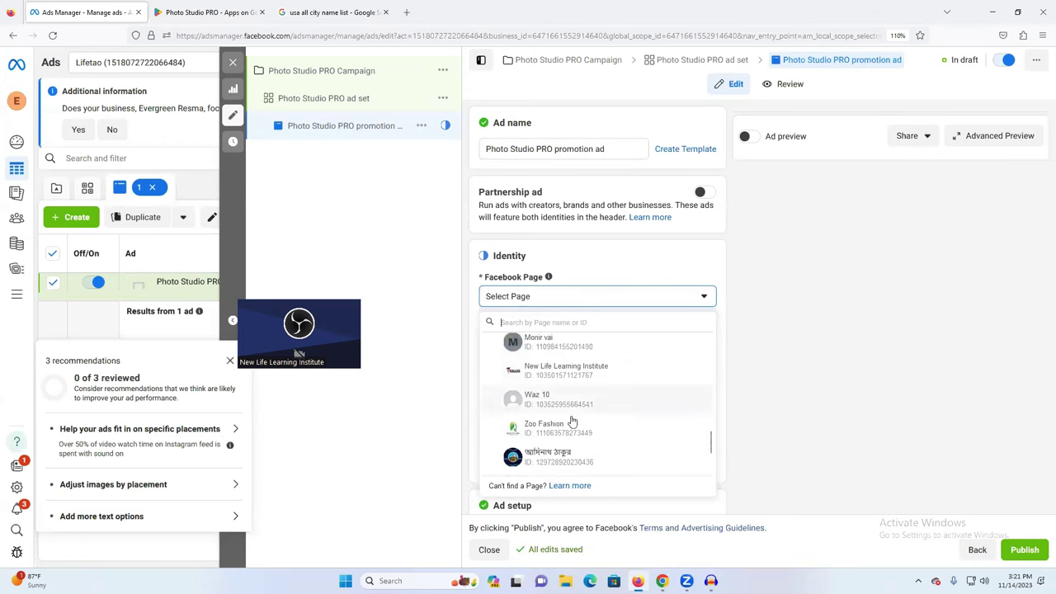
{"action": "scroll", "coordinate": [568, 443], "scroll_direction": "down", "scroll_amount": 2}
{"action": "scroll", "coordinate": [569, 435], "scroll_direction": "up", "scroll_amount": 5}
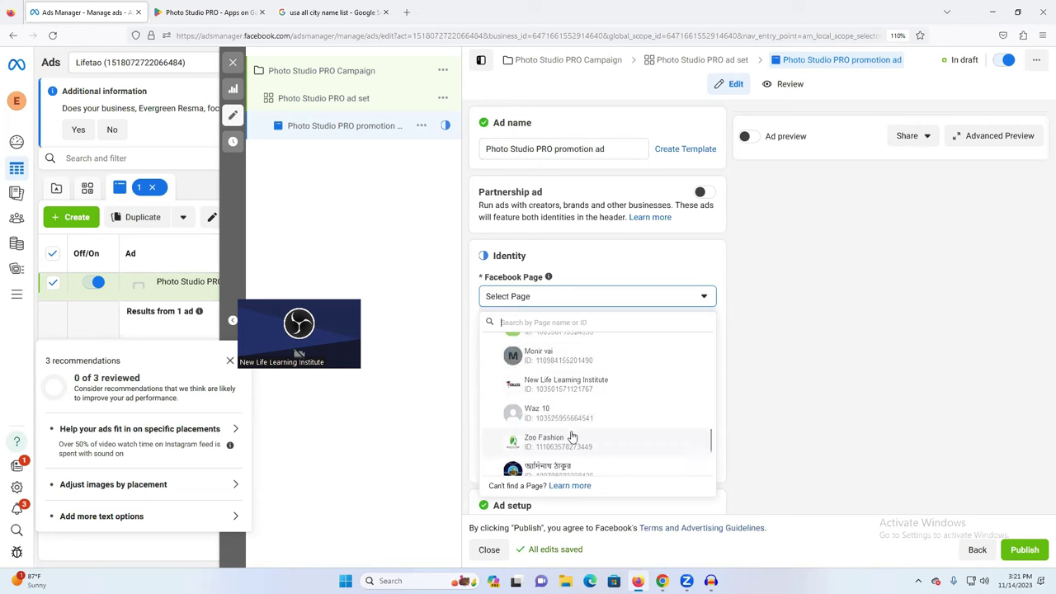
{"action": "scroll", "coordinate": [567, 420], "scroll_direction": "up", "scroll_amount": 1}
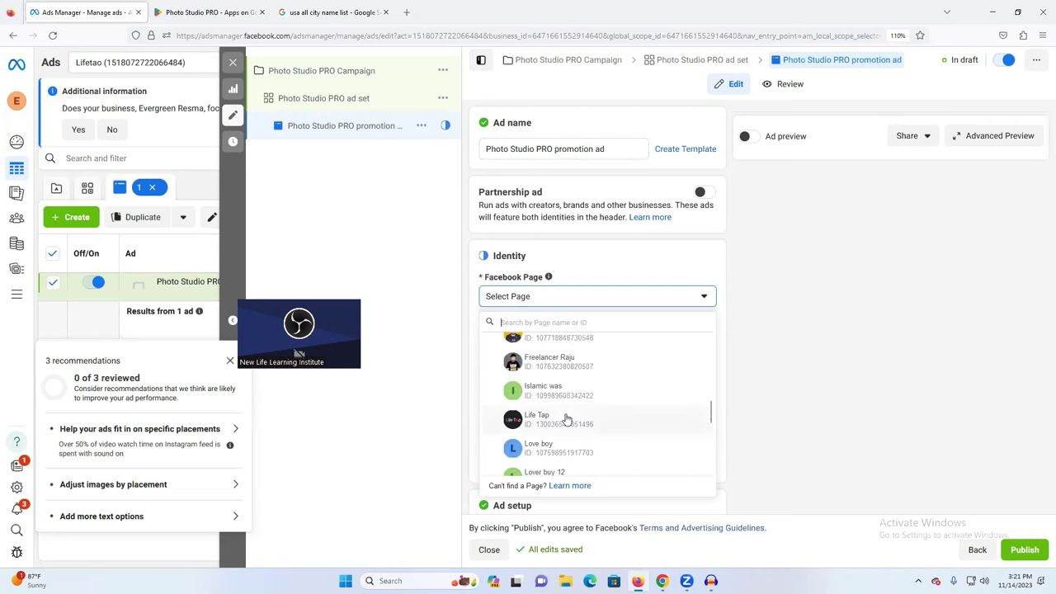
{"action": "scroll", "coordinate": [565, 415], "scroll_direction": "up", "scroll_amount": 3}
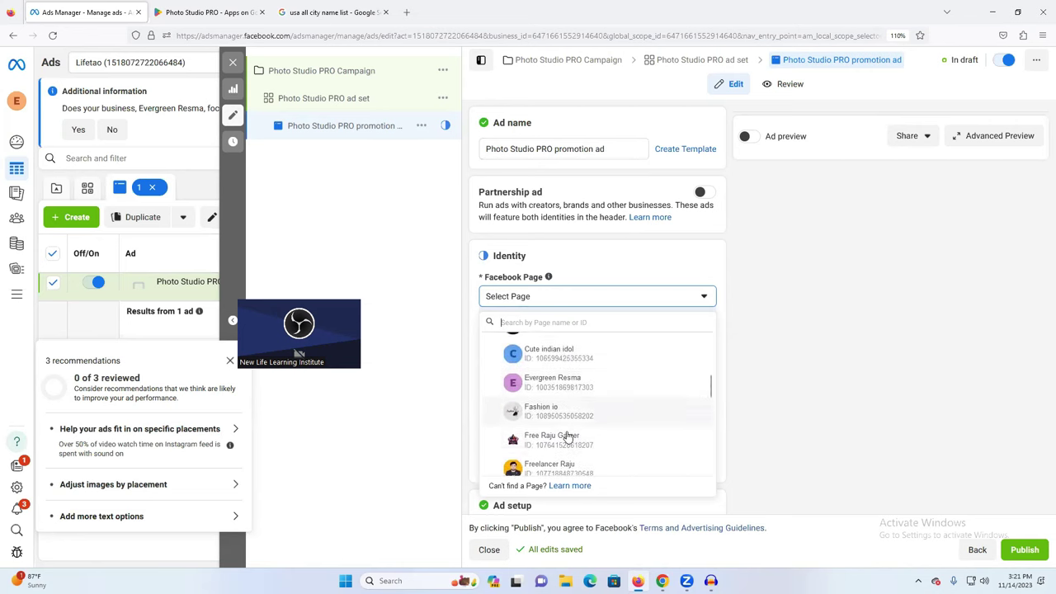
{"action": "scroll", "coordinate": [563, 411], "scroll_direction": "up", "scroll_amount": 3}
{"action": "scroll", "coordinate": [569, 388], "scroll_direction": "down", "scroll_amount": 3}
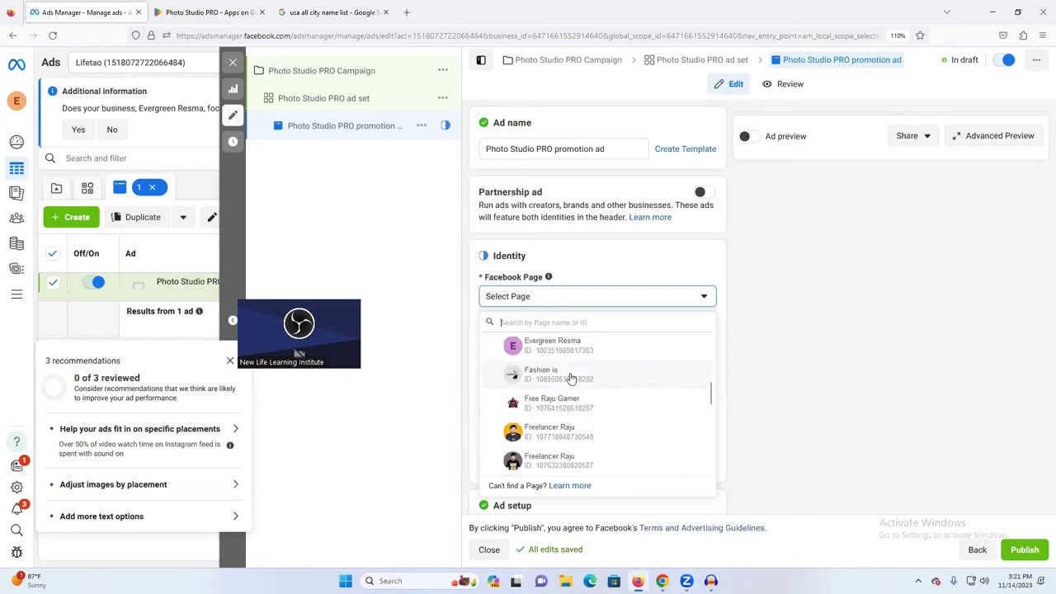
{"action": "left_click", "coordinate": [571, 378]}
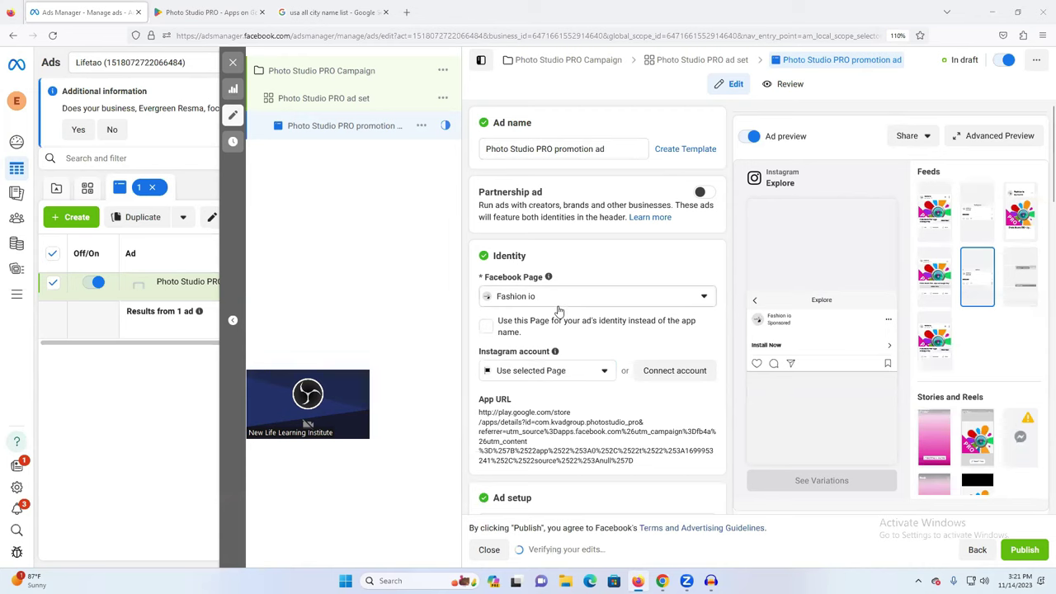
Step: Try using the Page as the ad's identity instead of the app name, clear that option, and switch the Facebook Page to Custom Grafix BD
{"action": "scroll", "coordinate": [561, 338], "scroll_direction": "down", "scroll_amount": 1}
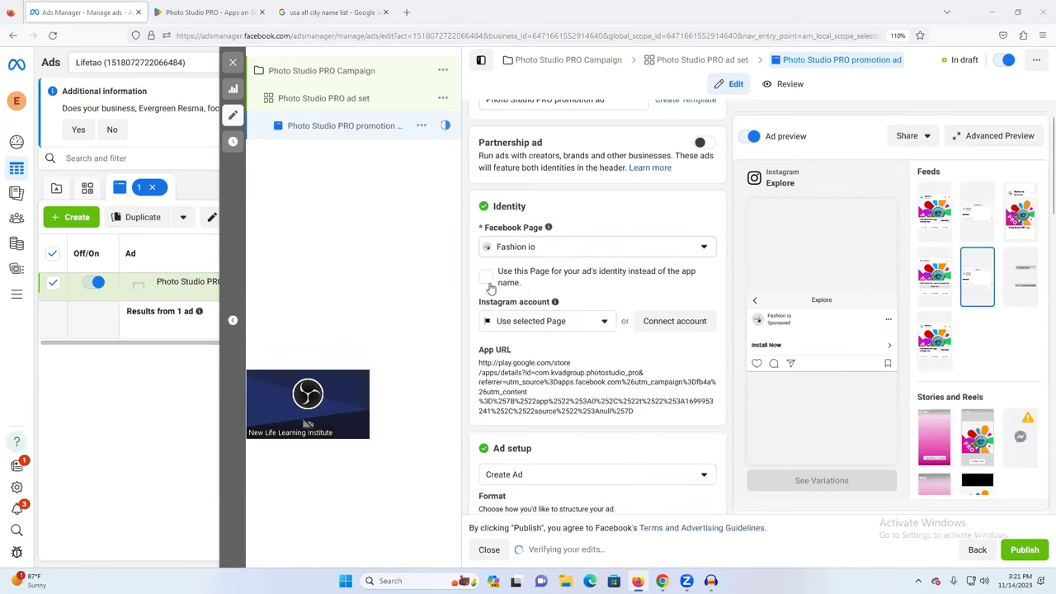
{"action": "left_click", "coordinate": [486, 280]}
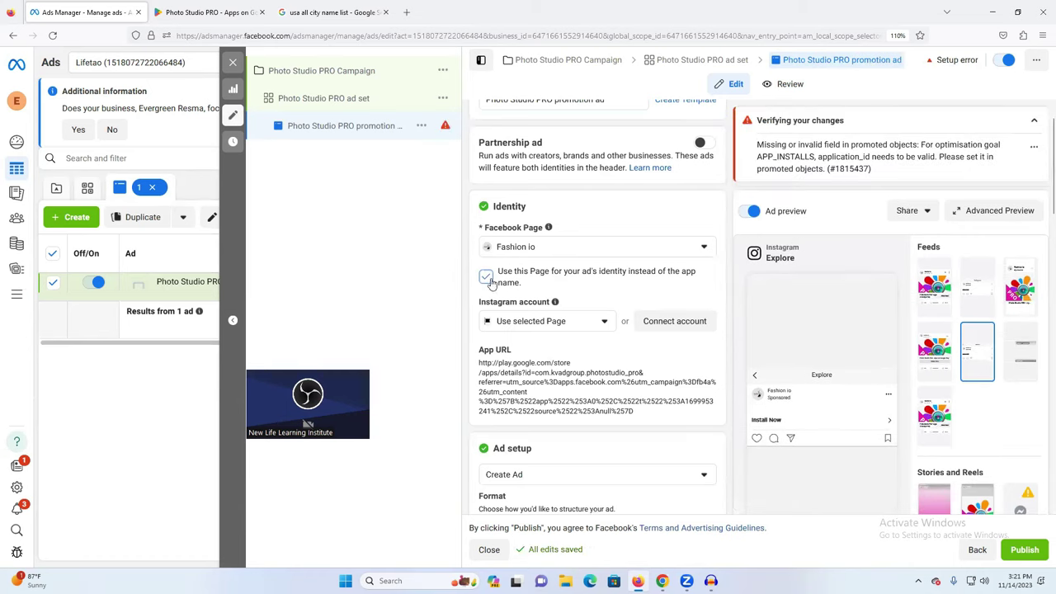
{"action": "left_click", "coordinate": [487, 277]}
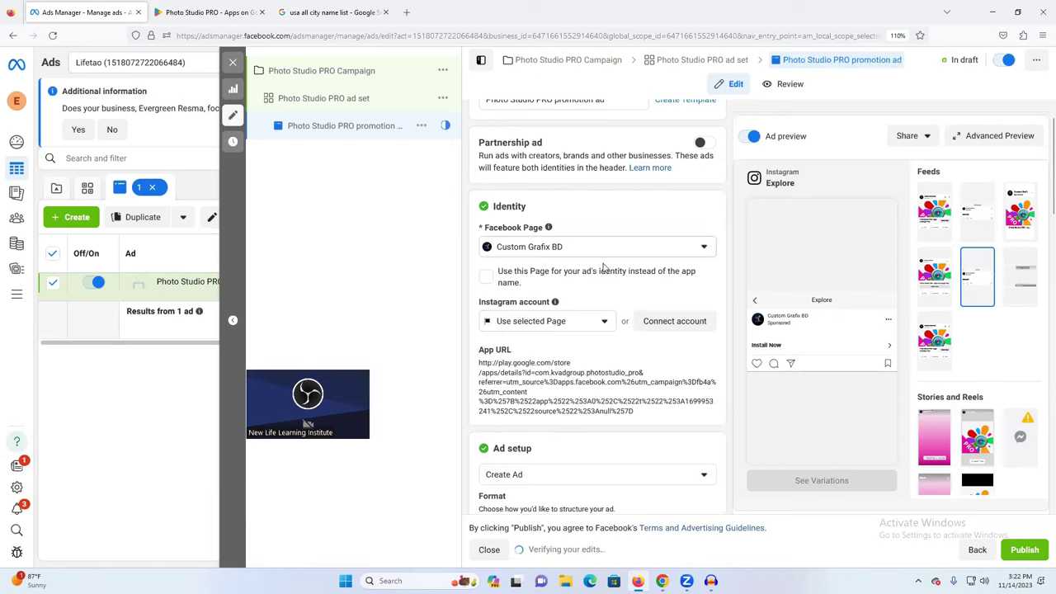
Step: Save the "ALL-IN-ONE photo editor" screenshot from the app's Google Play page and return to the ad creative's media settings in Ads Manager
{"action": "scroll", "coordinate": [566, 332], "scroll_direction": "down", "scroll_amount": 2}
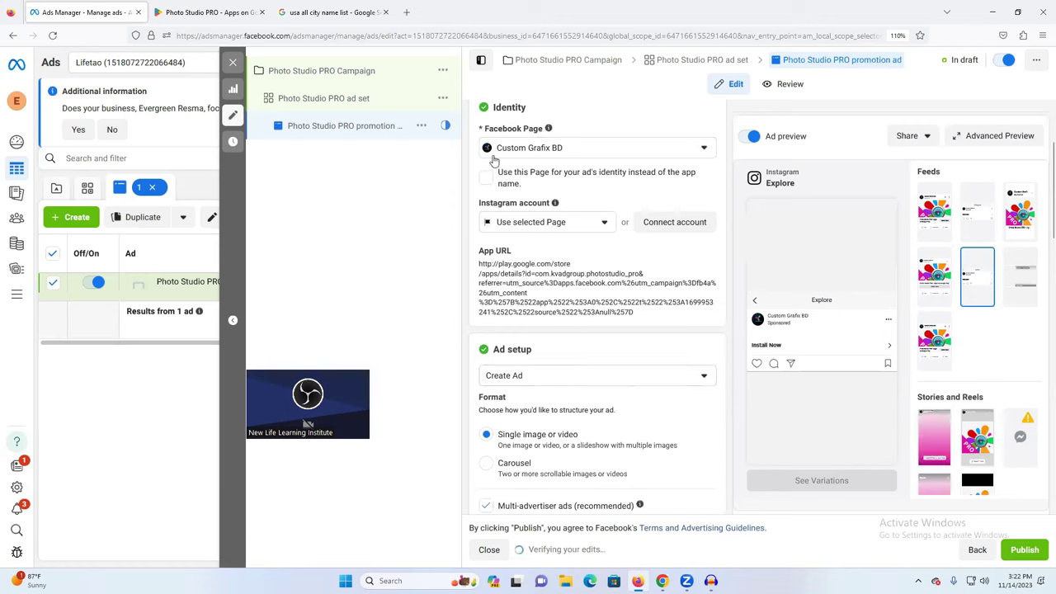
{"action": "scroll", "coordinate": [565, 281], "scroll_direction": "down", "scroll_amount": 2}
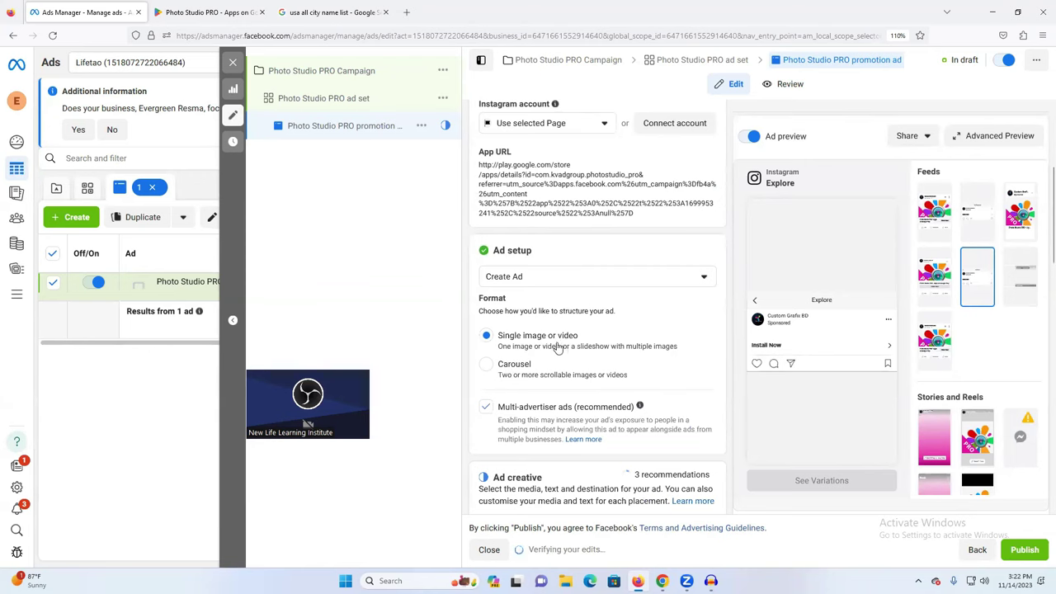
{"action": "scroll", "coordinate": [569, 353], "scroll_direction": "down", "scroll_amount": 2}
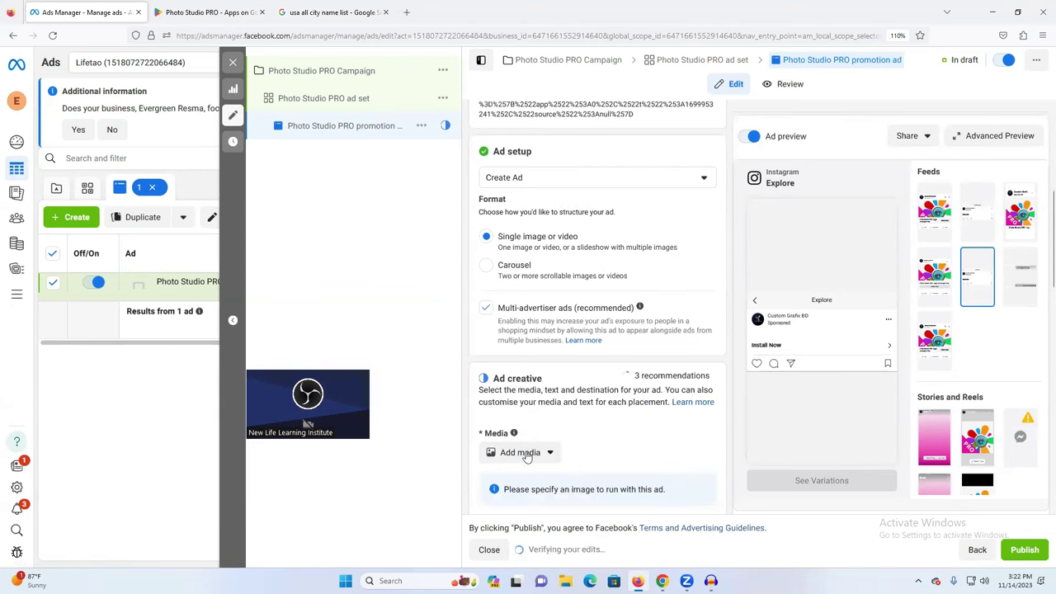
{"action": "scroll", "coordinate": [526, 457], "scroll_direction": "down", "scroll_amount": 1}
{"action": "left_click", "coordinate": [206, 11]}
{"action": "scroll", "coordinate": [416, 318], "scroll_direction": "down", "scroll_amount": 4}
{"action": "scroll", "coordinate": [323, 314], "scroll_direction": "up", "scroll_amount": 2}
{"action": "scroll", "coordinate": [323, 314], "scroll_direction": "down", "scroll_amount": 2}
{"action": "left_click", "coordinate": [221, 249]}
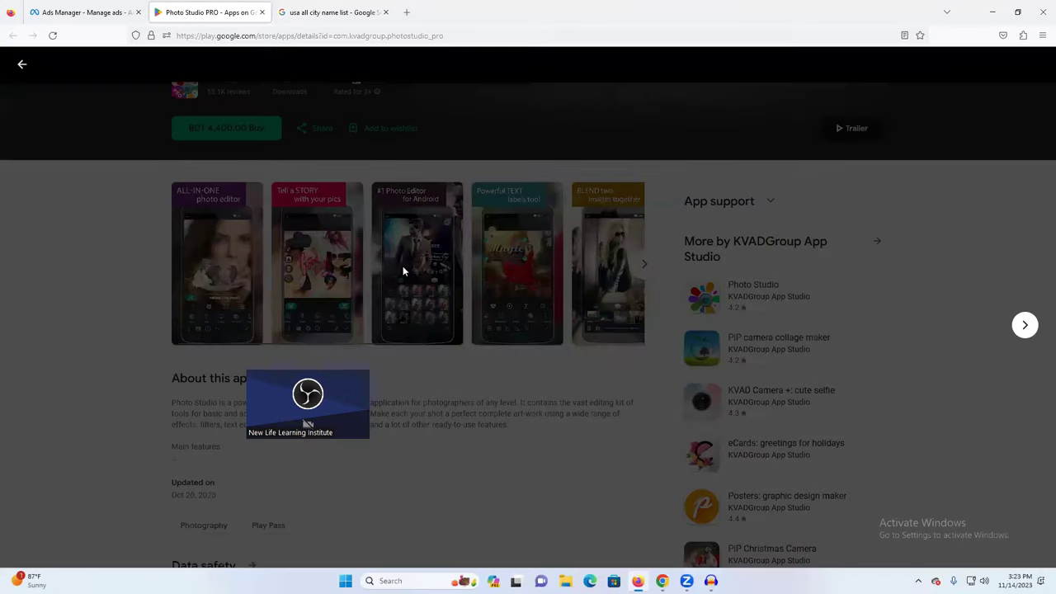
{"action": "right_click", "coordinate": [453, 277]}
{"action": "left_click", "coordinate": [493, 303]}
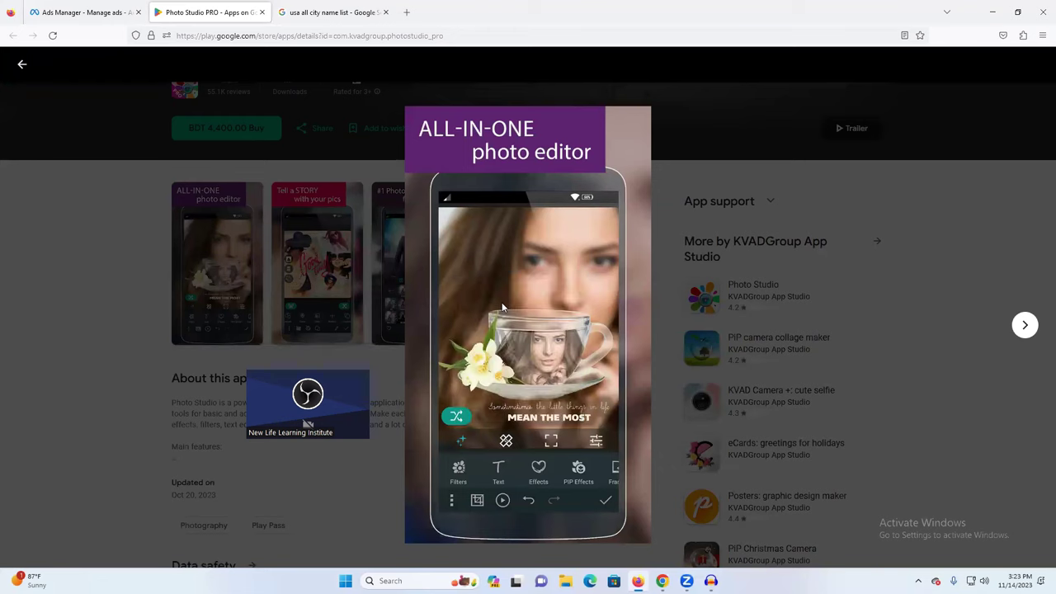
{"action": "left_click", "coordinate": [434, 280]}
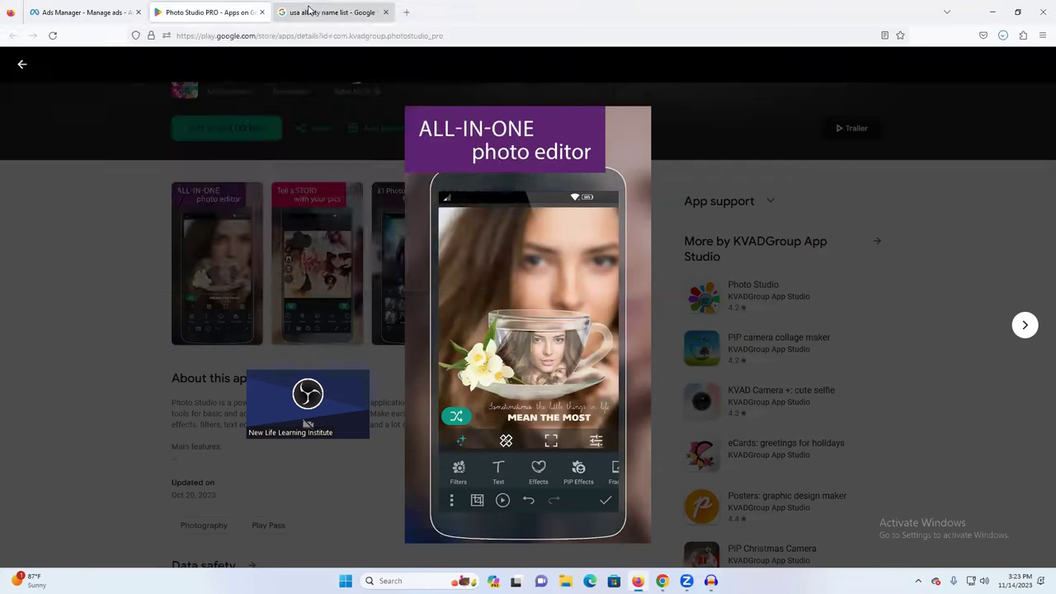
{"action": "key", "text": "ctrl+shift+Tab"}
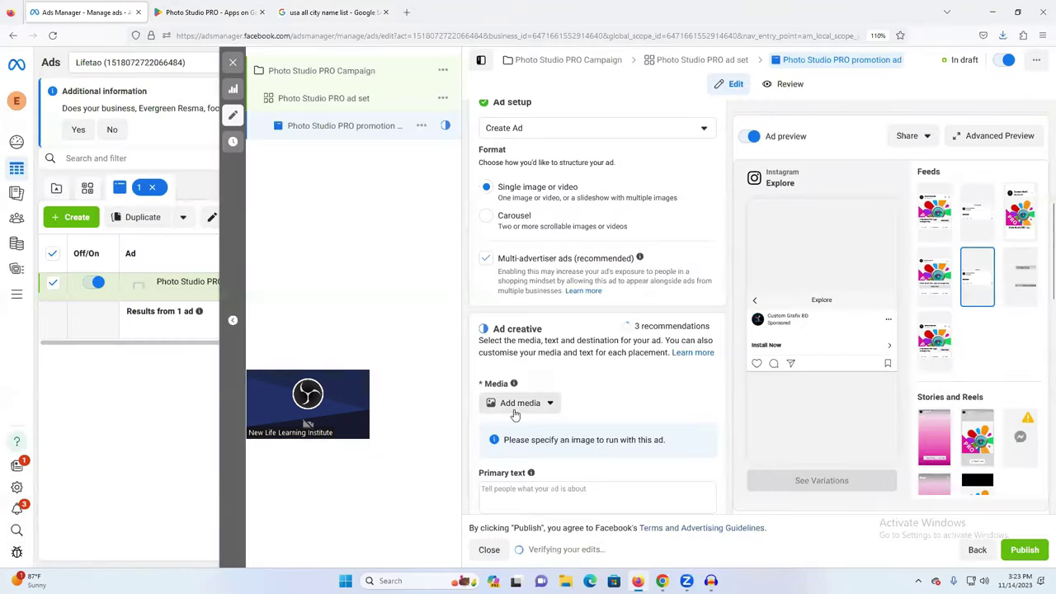
Step: Upload the "unnamed" image from Downloads as the ad's media and accept the suggested placement crops and Advantage+ creative optimisations
{"action": "left_click", "coordinate": [516, 407]}
{"action": "left_click", "coordinate": [518, 430]}
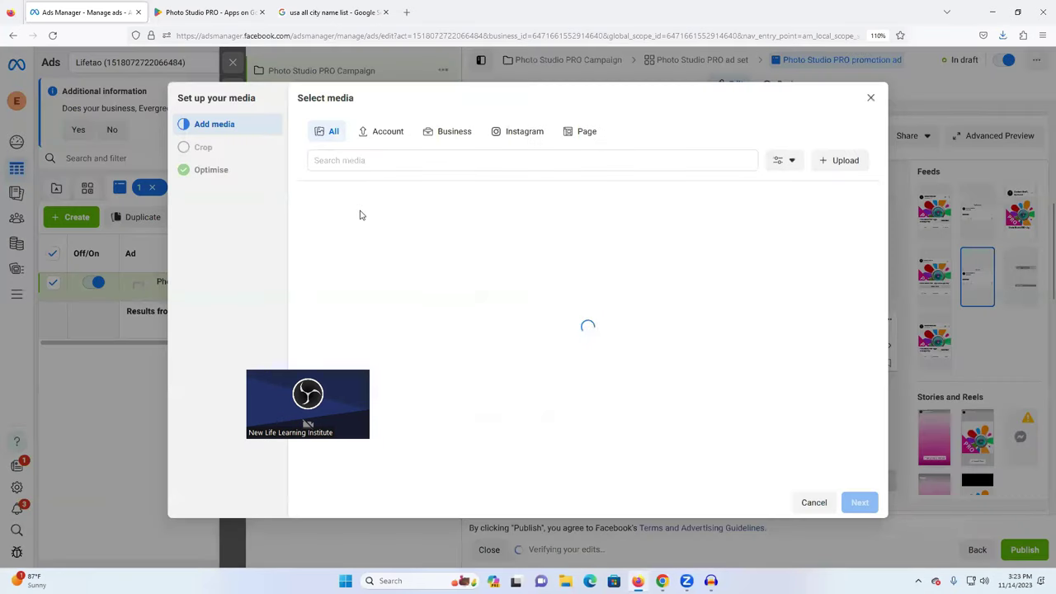
{"action": "left_click", "coordinate": [844, 161]}
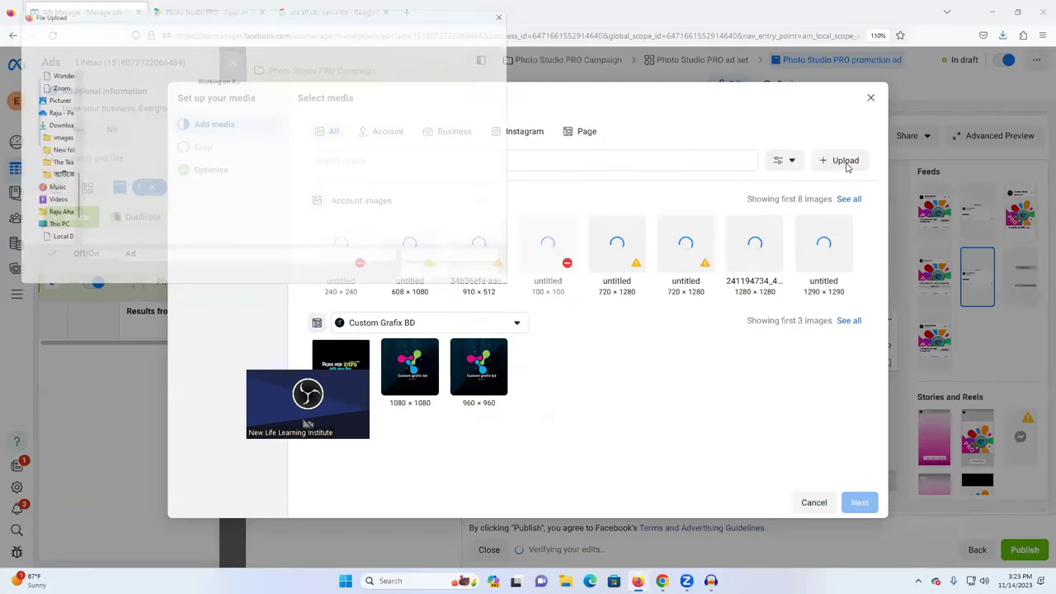
{"action": "left_click", "coordinate": [102, 107]}
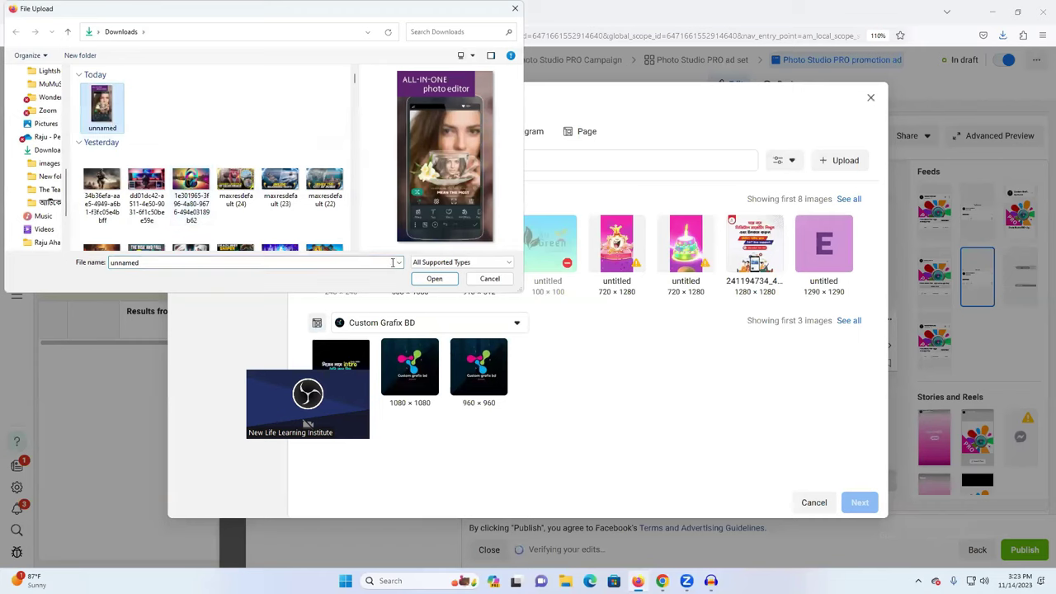
{"action": "left_click", "coordinate": [434, 278]}
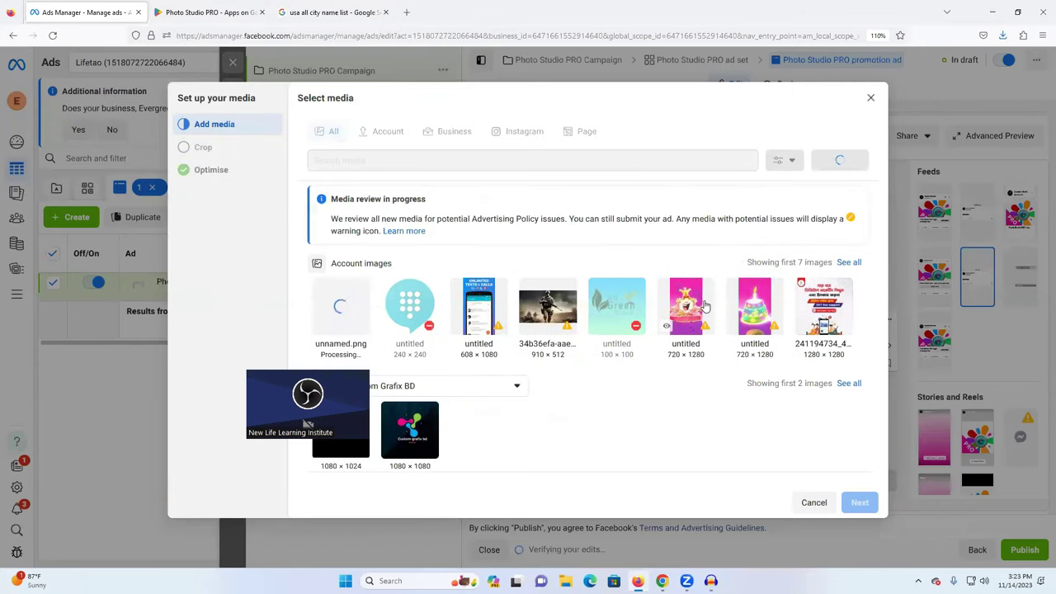
{"action": "left_click_drag", "start_coordinate": [157, 389], "coordinate": [157, 394]}
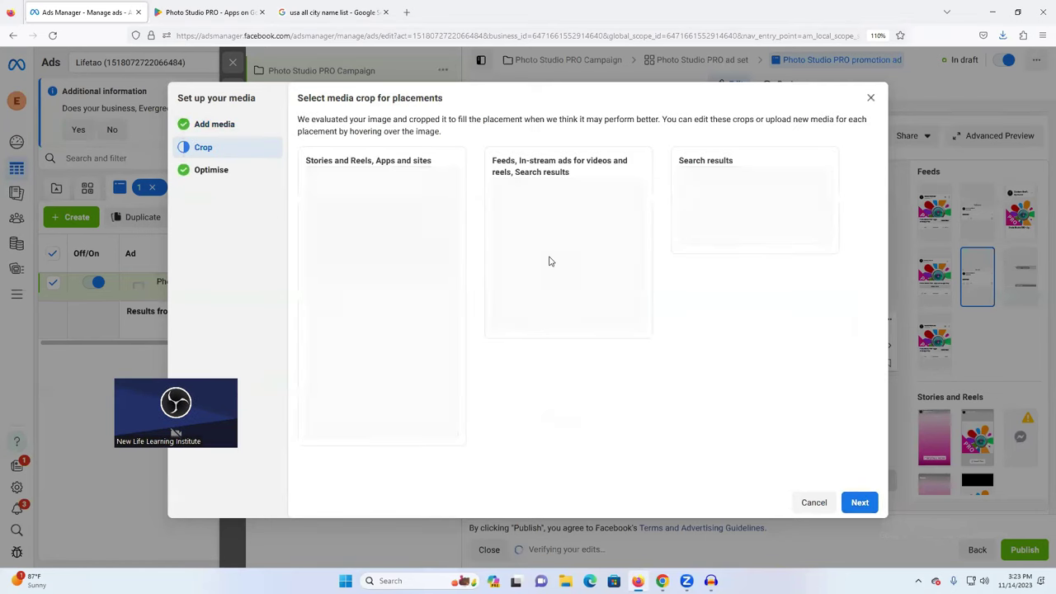
{"action": "left_click", "coordinate": [858, 501]}
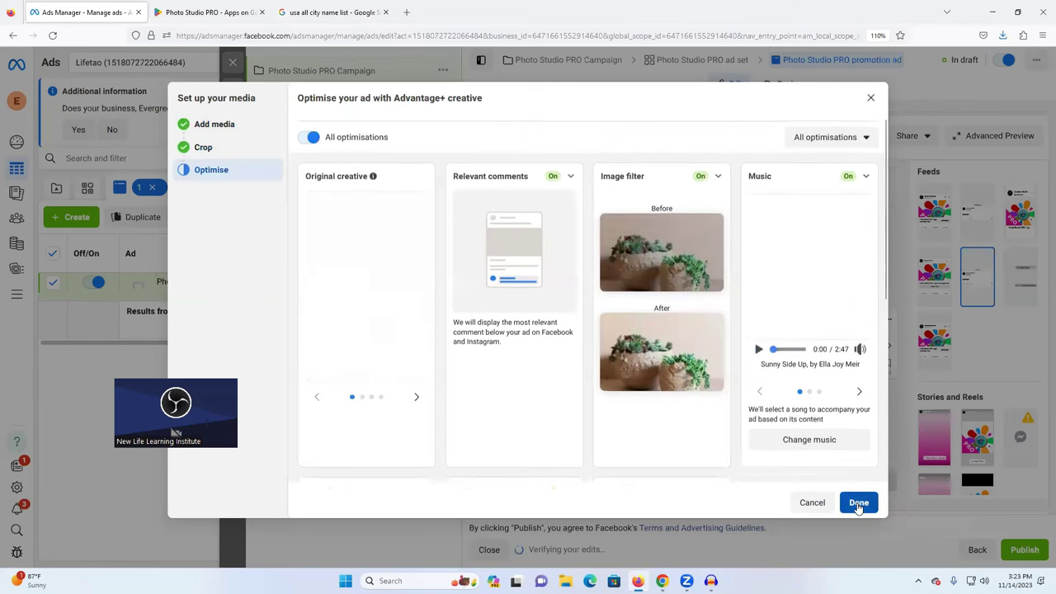
{"action": "left_click", "coordinate": [858, 503]}
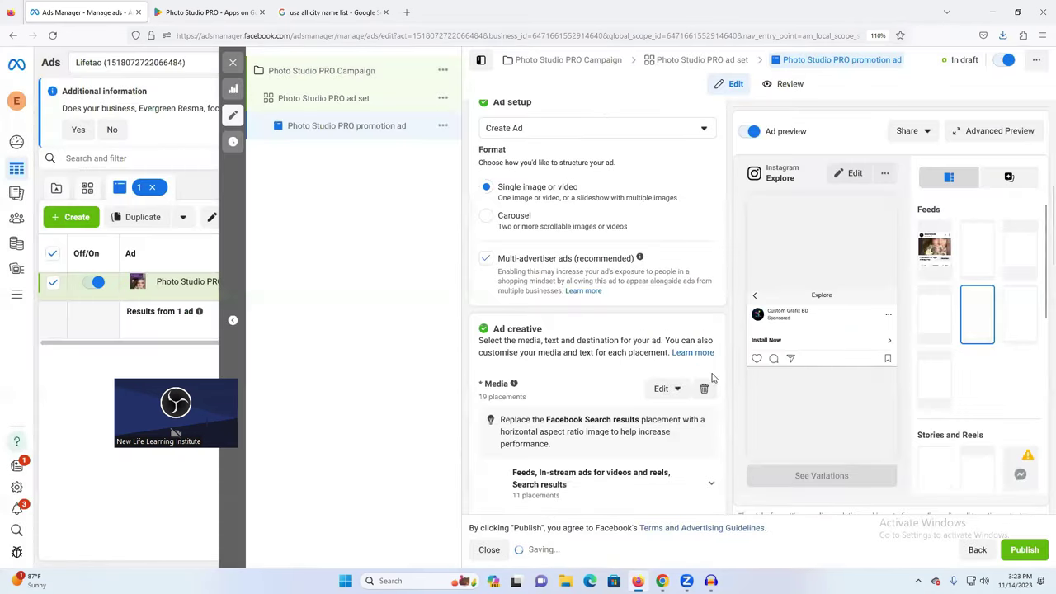
Step: Submit feedback on the change verification error and switch the ad preview to Facebook Feeds
{"action": "scroll", "coordinate": [634, 374], "scroll_direction": "down", "scroll_amount": 2}
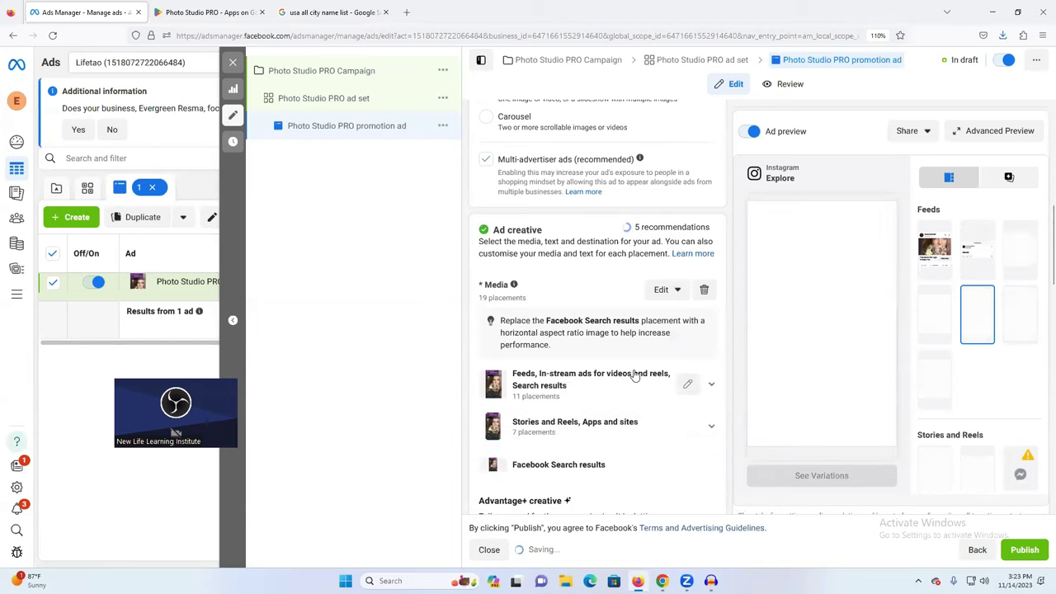
{"action": "scroll", "coordinate": [556, 289], "scroll_direction": "down", "scroll_amount": 2}
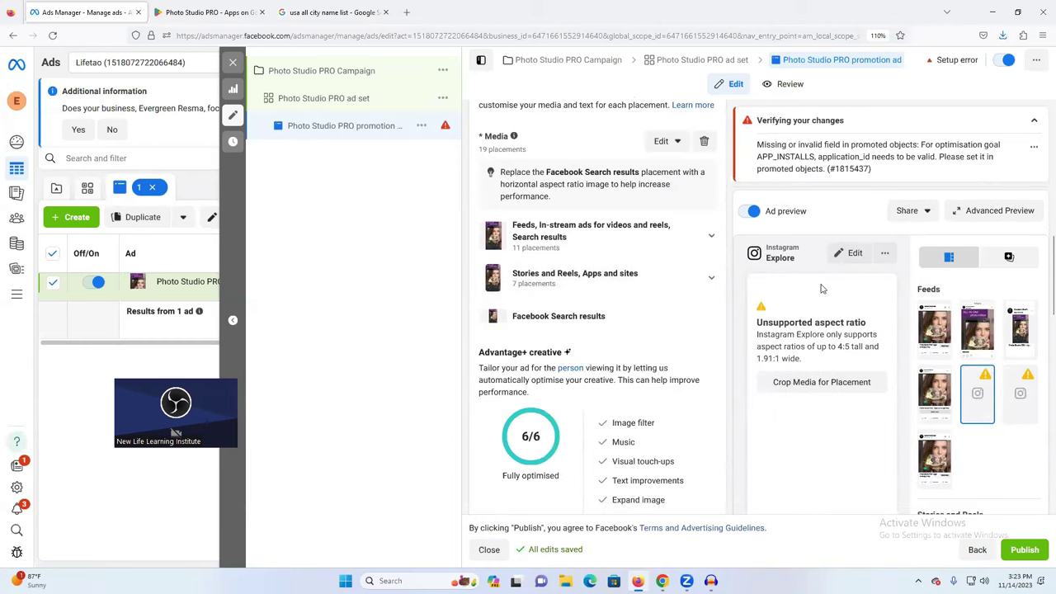
{"action": "left_click", "coordinate": [1032, 147]}
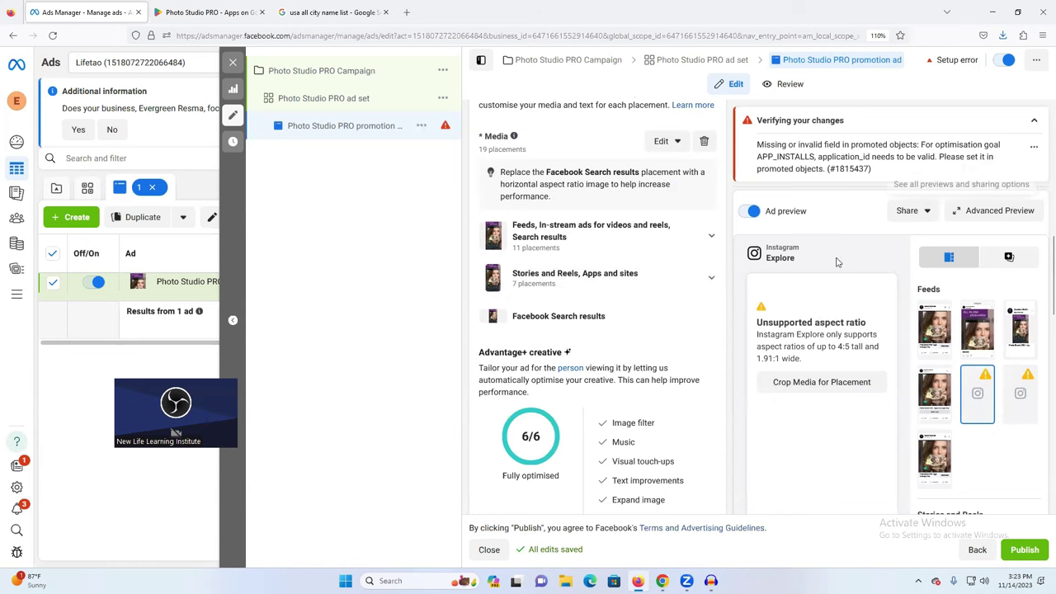
{"action": "left_click", "coordinate": [1012, 177]}
{"action": "left_click", "coordinate": [608, 497]}
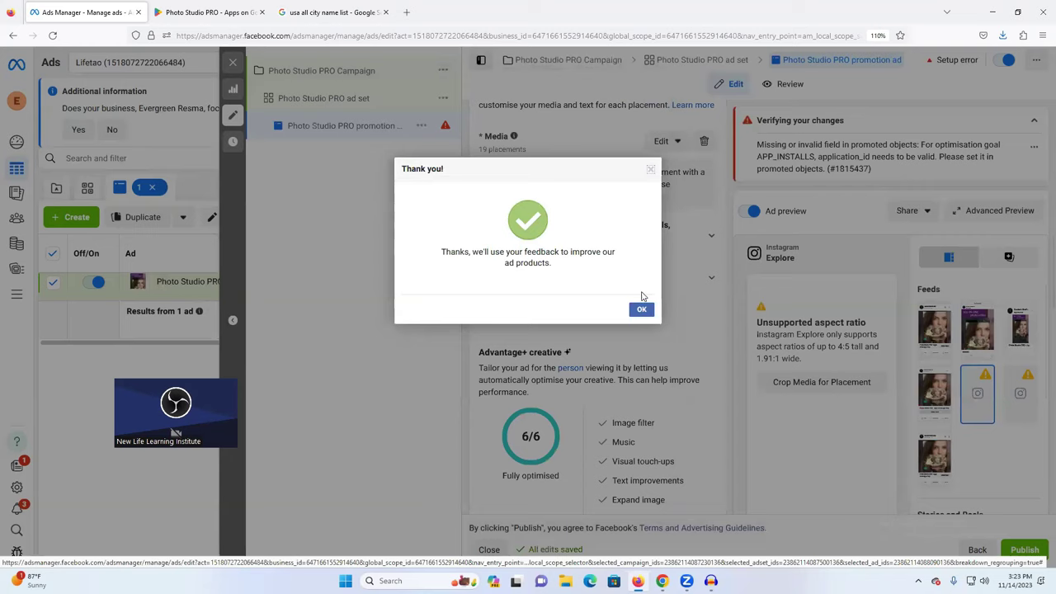
{"action": "left_click", "coordinate": [641, 309]}
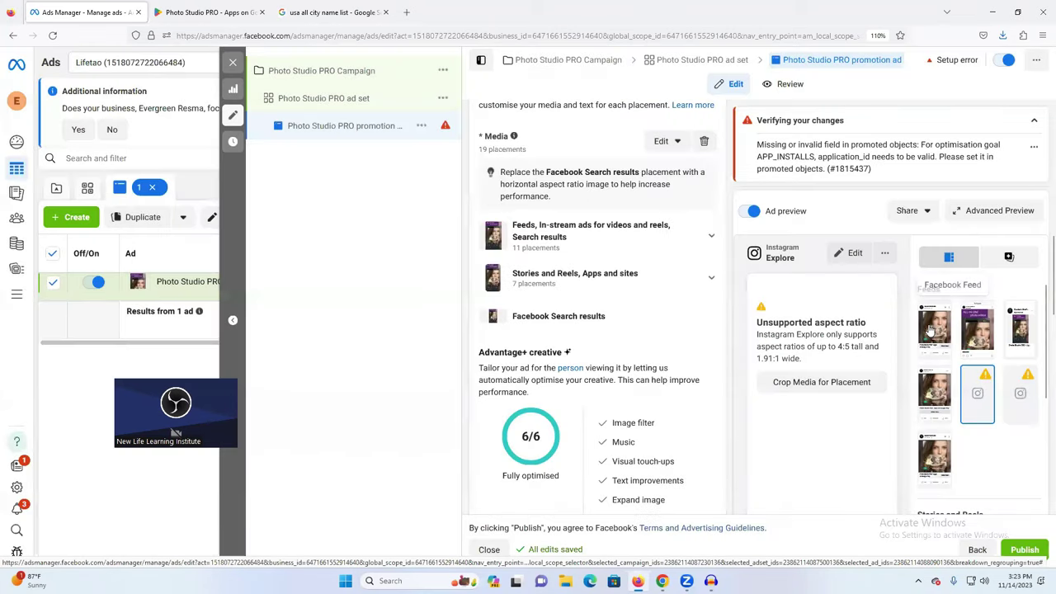
{"action": "left_click", "coordinate": [931, 330]}
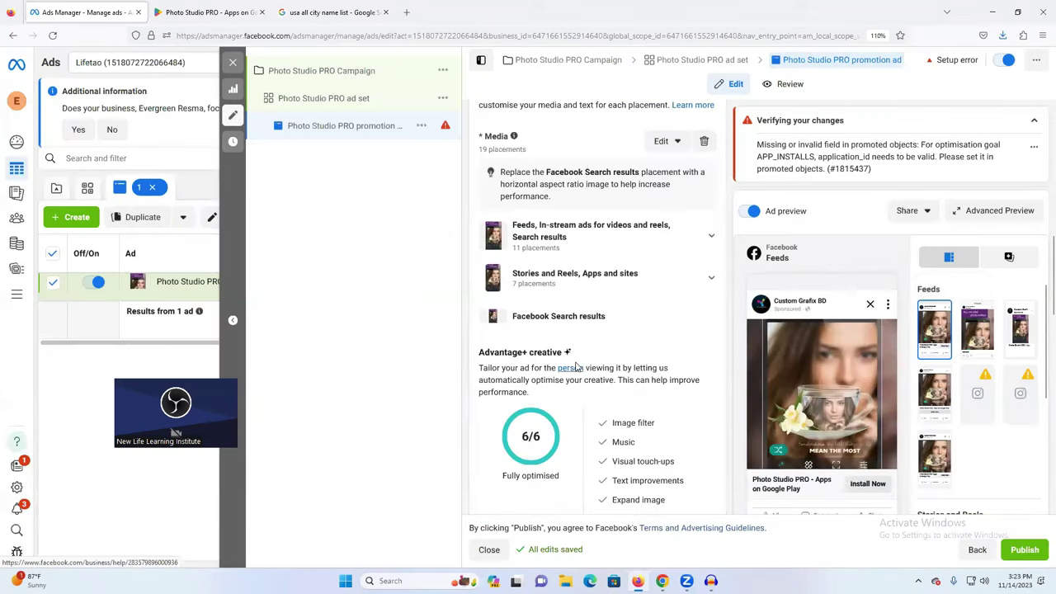
Step: Fill the ad's primary text with the "About this app" description paragraph copied from the Photo Studio PRO Google Play page
{"action": "scroll", "coordinate": [583, 351], "scroll_direction": "down", "scroll_amount": 1}
{"action": "scroll", "coordinate": [583, 351], "scroll_direction": "down", "scroll_amount": 3}
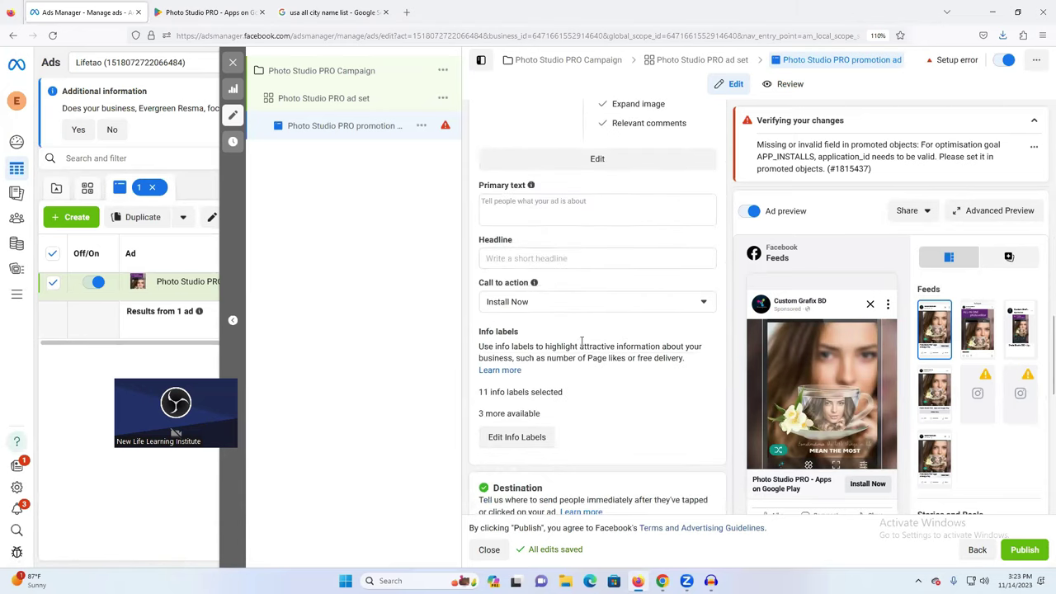
{"action": "left_click", "coordinate": [539, 221]}
{"action": "left_click", "coordinate": [206, 11]}
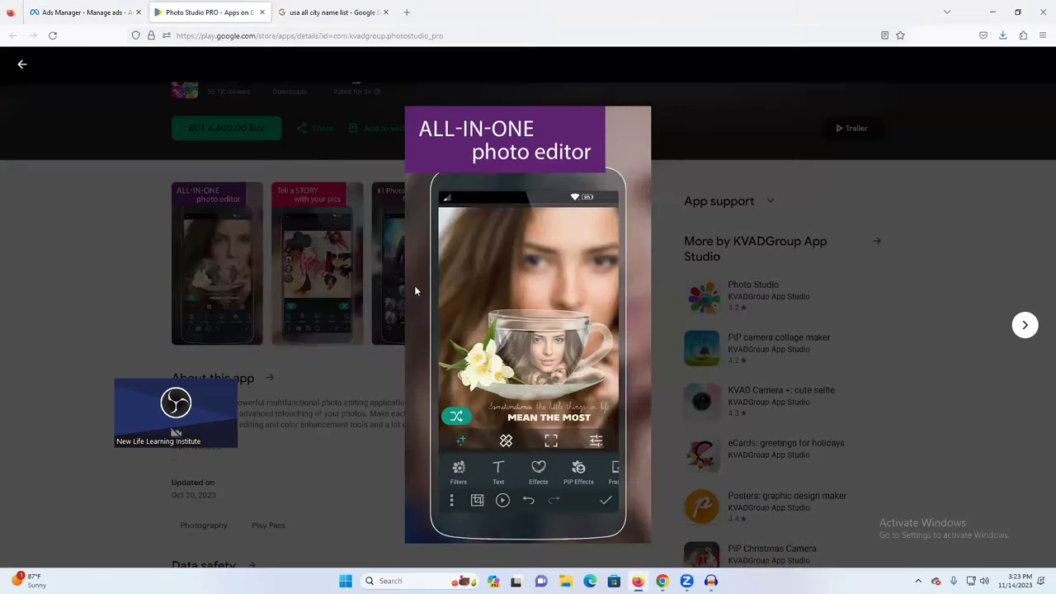
{"action": "left_click", "coordinate": [21, 65]}
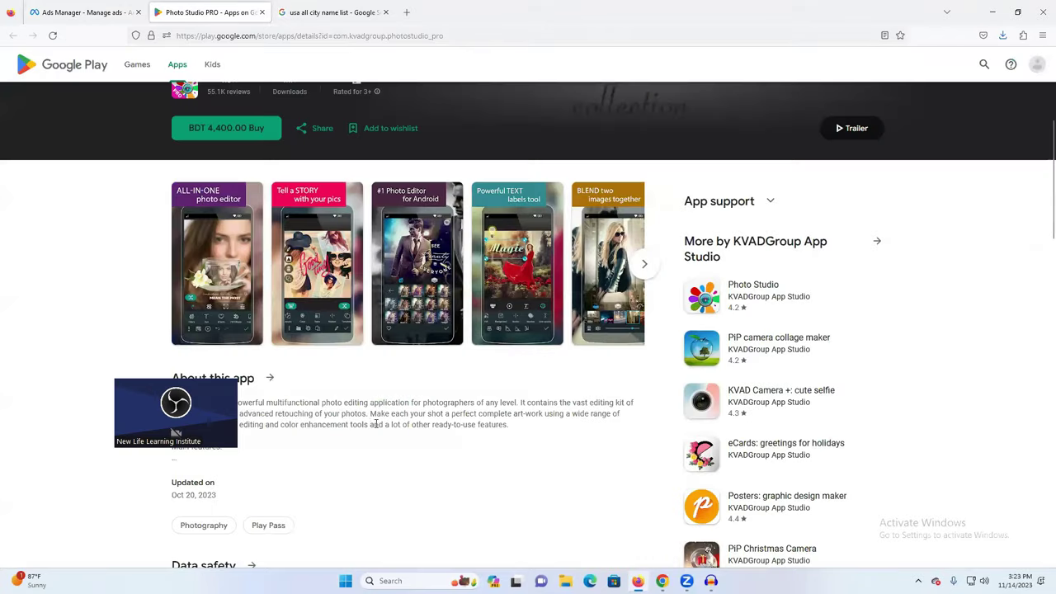
{"action": "scroll", "coordinate": [375, 424], "scroll_direction": "down", "scroll_amount": 2}
{"action": "triple_click", "coordinate": [325, 312]}
{"action": "key", "text": "ctrl+c"}
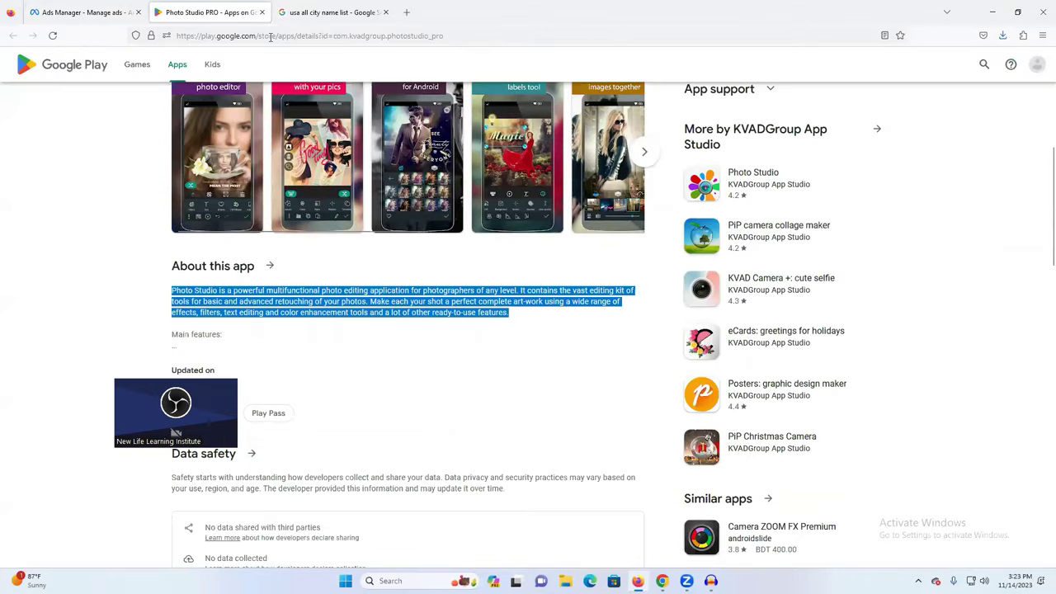
{"action": "left_click", "coordinate": [131, 8]}
{"action": "key", "text": "ctrl+v"}
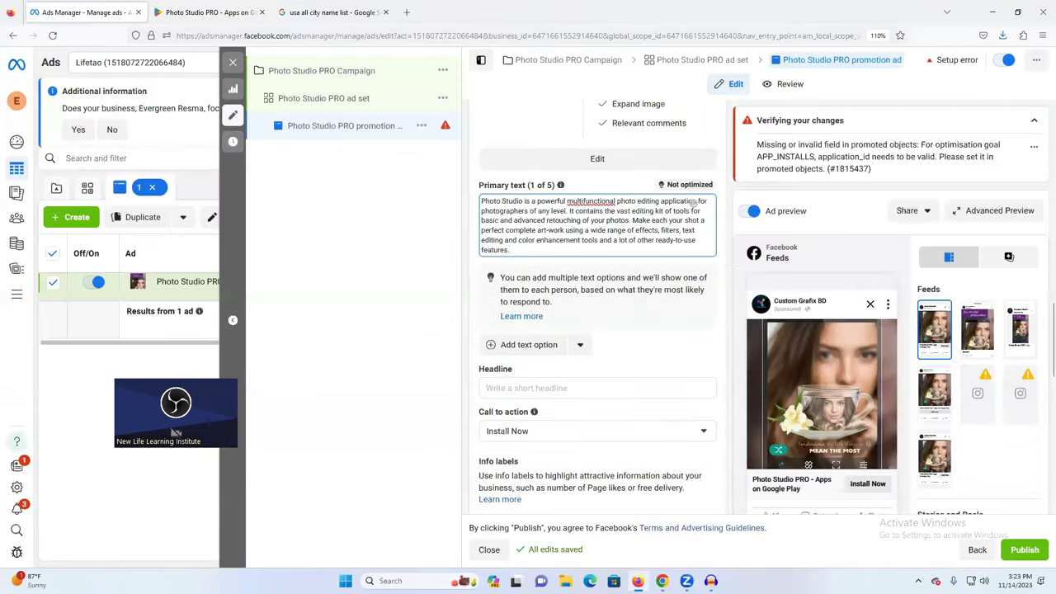
Step: Review the ad's headline, call to action, destination, languages and tracking settings, collapsing the error notice and expanding the primary text in the preview
{"action": "left_click", "coordinate": [514, 389]}
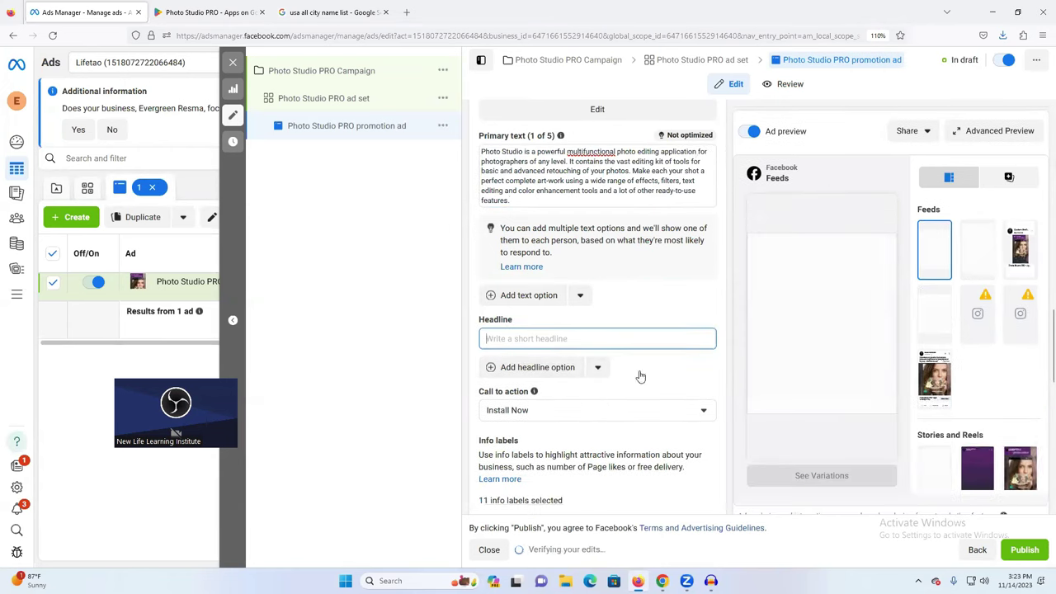
{"action": "scroll", "coordinate": [652, 367], "scroll_direction": "down", "scroll_amount": 2}
{"action": "scroll", "coordinate": [643, 370], "scroll_direction": "down", "scroll_amount": 1}
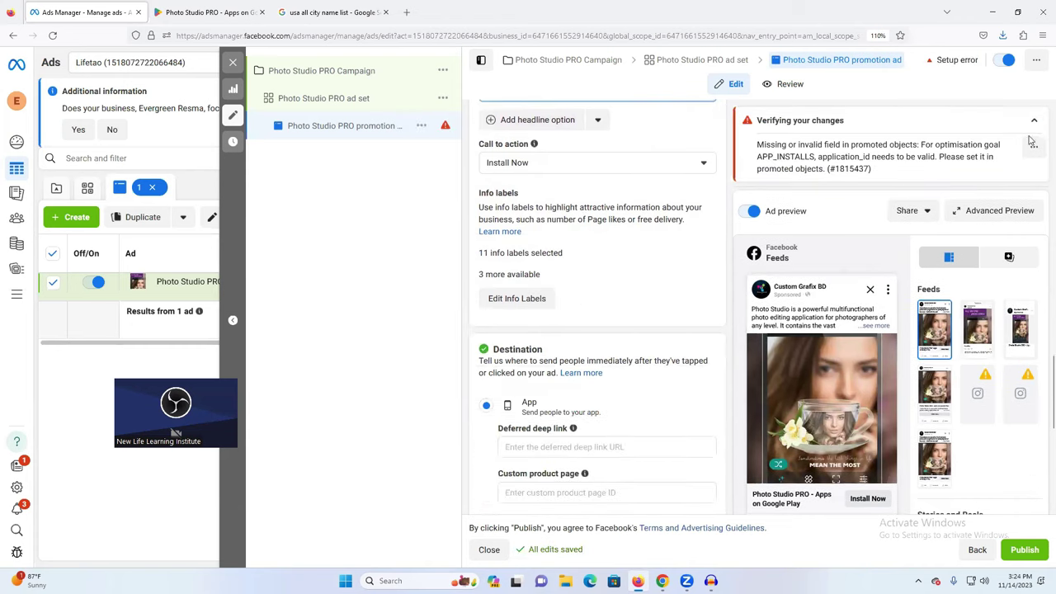
{"action": "left_click", "coordinate": [1033, 120]}
{"action": "scroll", "coordinate": [637, 351], "scroll_direction": "down", "scroll_amount": 1}
{"action": "scroll", "coordinate": [632, 365], "scroll_direction": "down", "scroll_amount": 4}
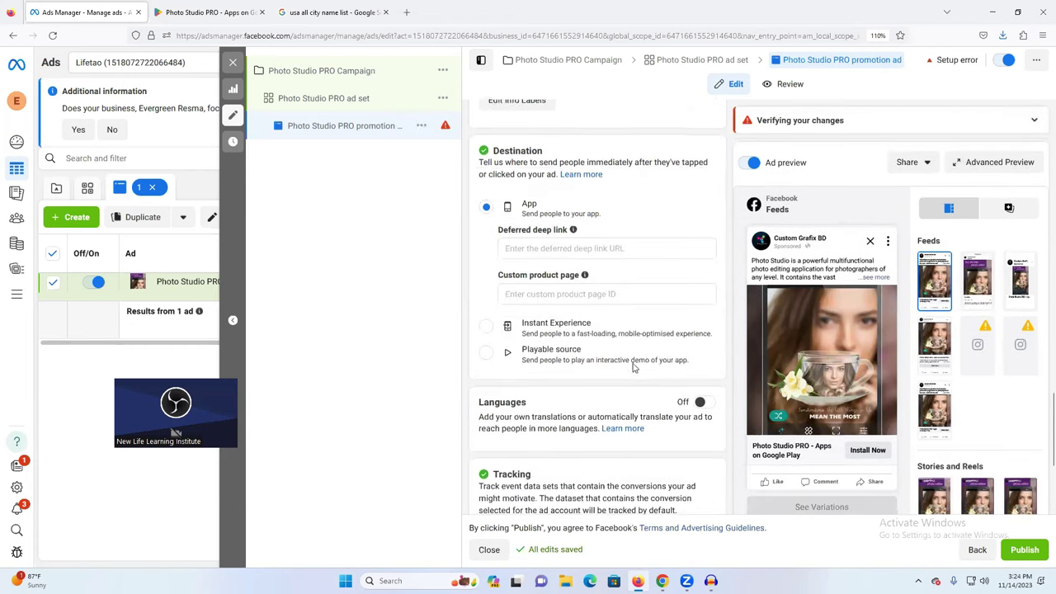
{"action": "scroll", "coordinate": [631, 366], "scroll_direction": "up", "scroll_amount": 2}
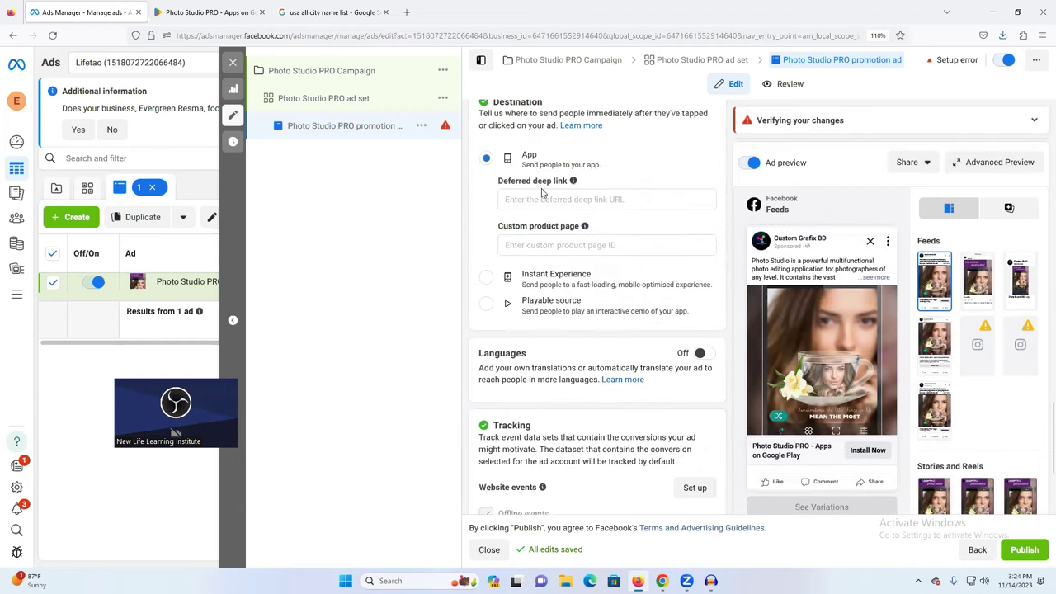
{"action": "scroll", "coordinate": [603, 200], "scroll_direction": "down", "scroll_amount": 1}
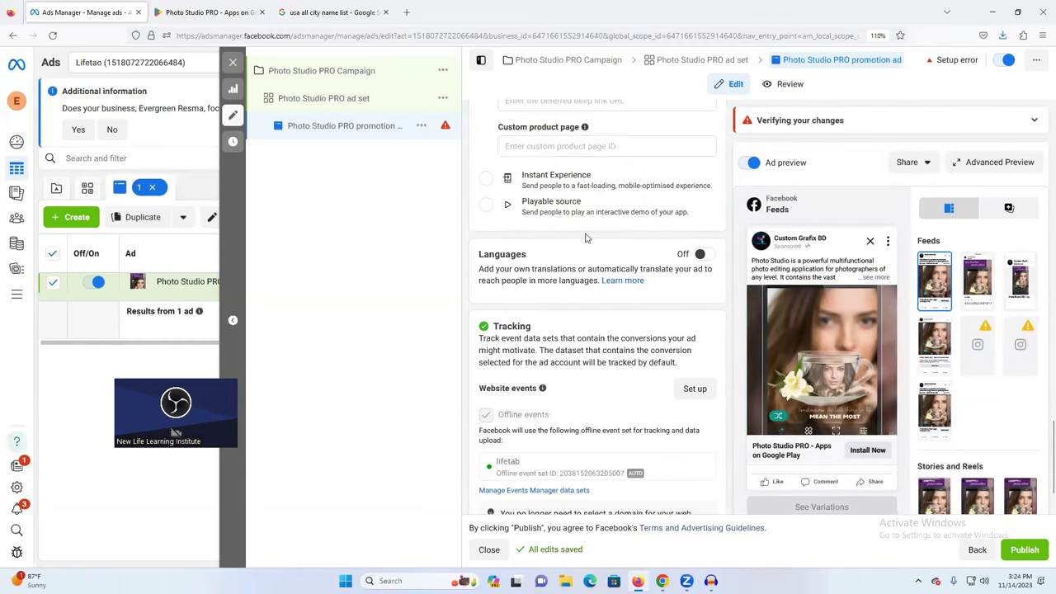
{"action": "left_click", "coordinate": [865, 279]}
{"action": "scroll", "coordinate": [849, 354], "scroll_direction": "down", "scroll_amount": 1}
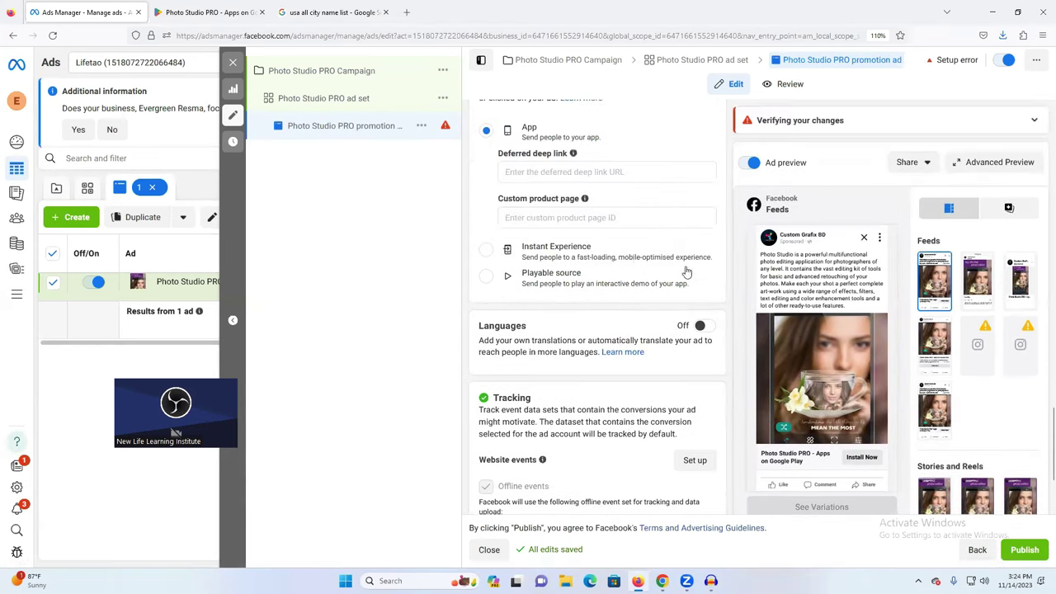
Step: Publish the Photo Studio PRO campaign with its ad set and ad, and view the publishing details
{"action": "left_click", "coordinate": [1024, 553]}
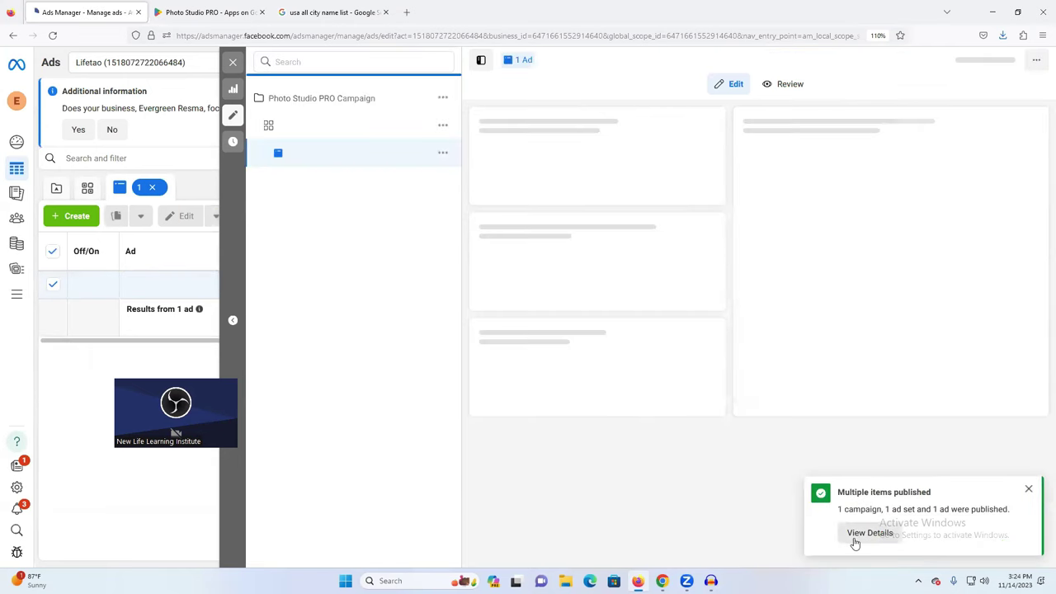
{"action": "left_click", "coordinate": [855, 541]}
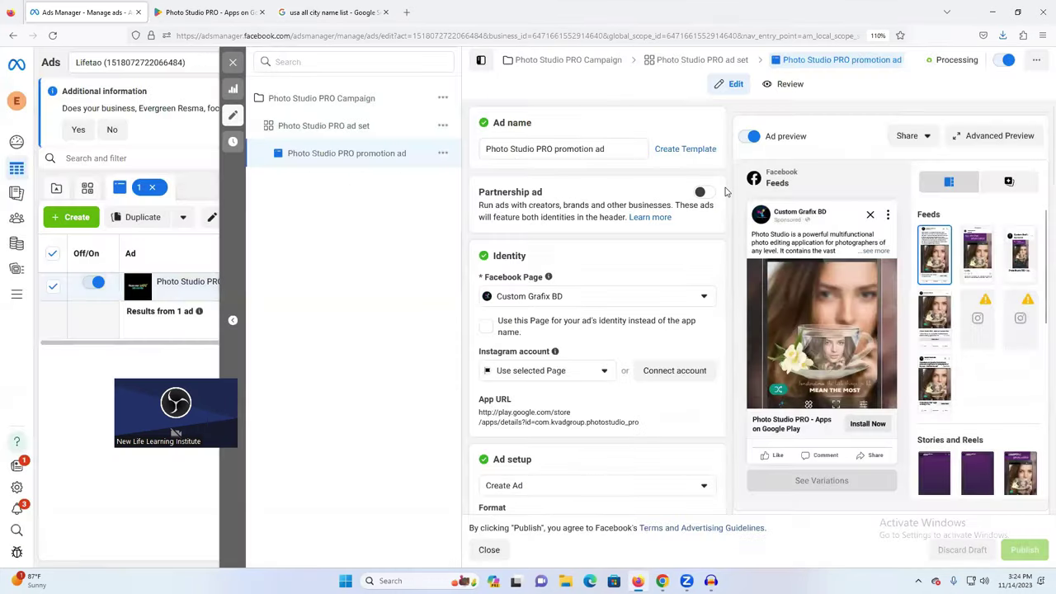
{"action": "left_click", "coordinate": [728, 189]}
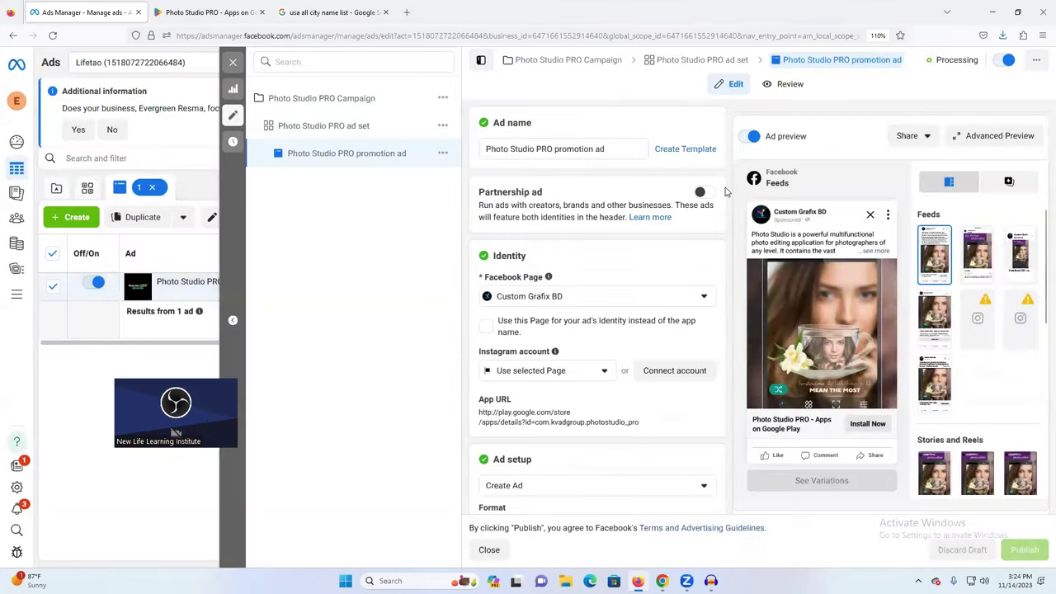